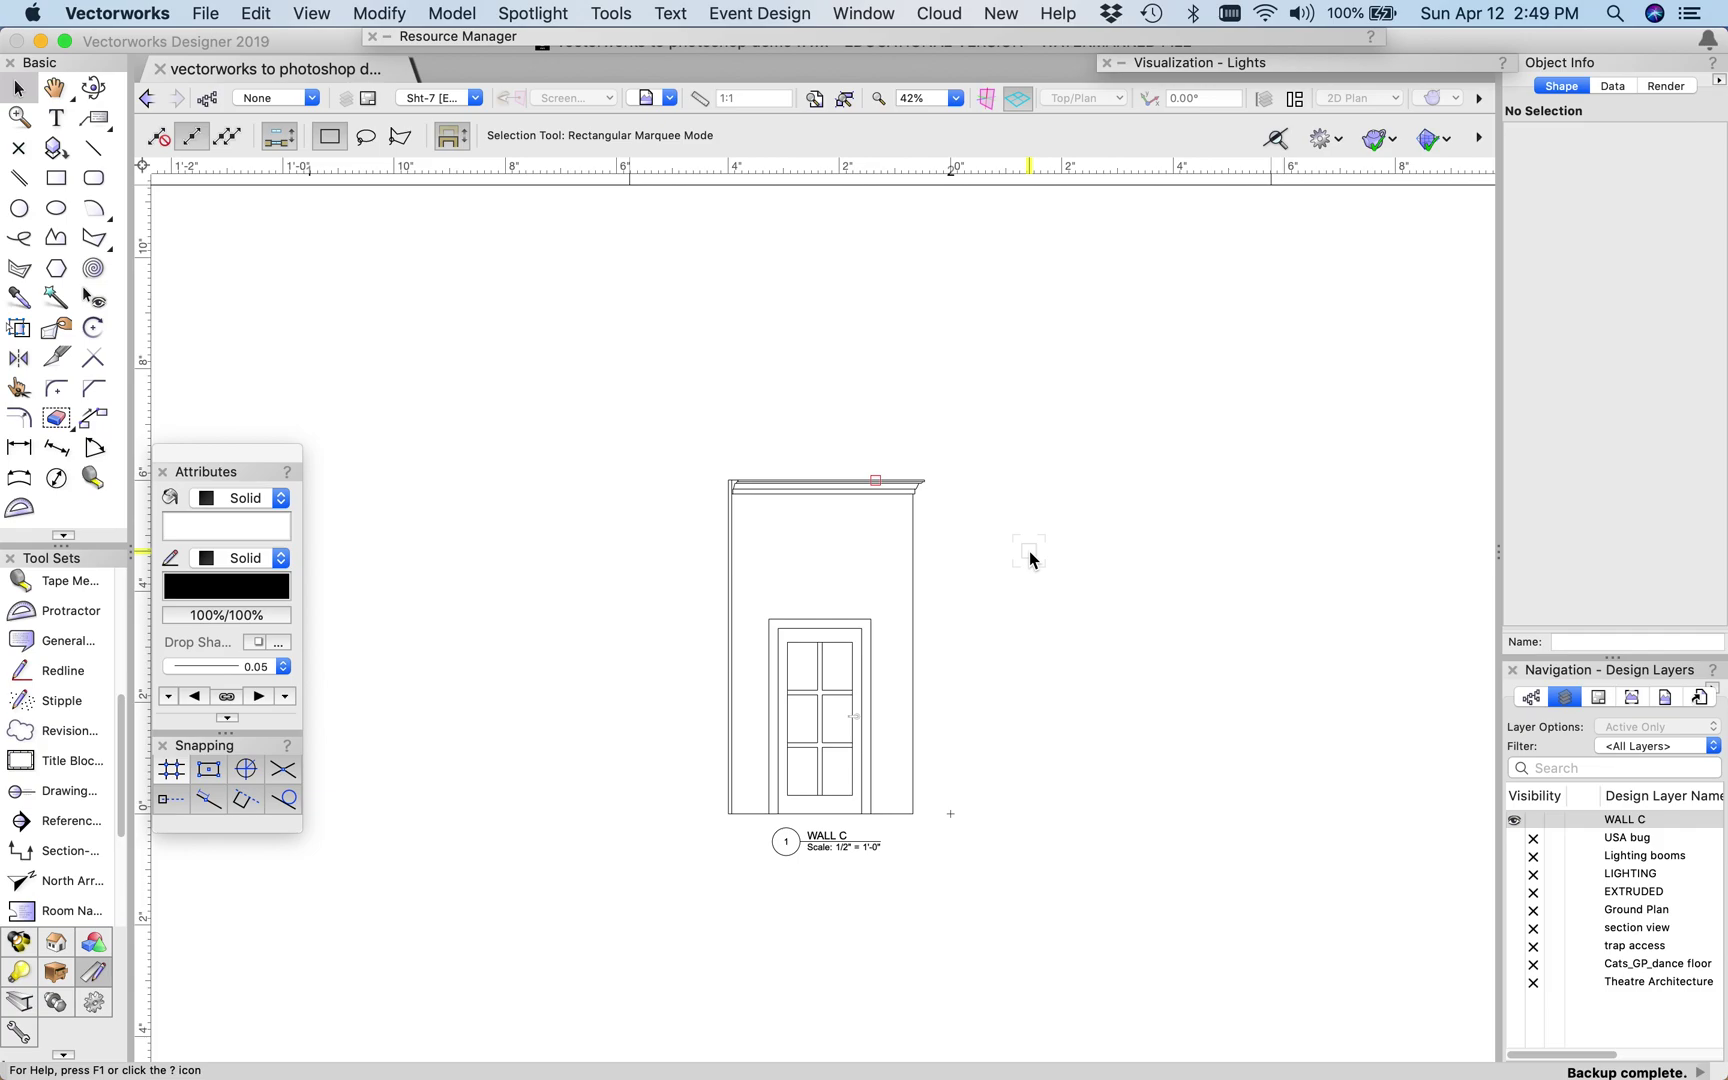
Step: Select the WALL C viewport on sheet Sht-7, zoom in, and bring up the File menu
{"action": "scroll", "coordinate": [1030, 558], "scroll_direction": "down", "scroll_amount": 1}
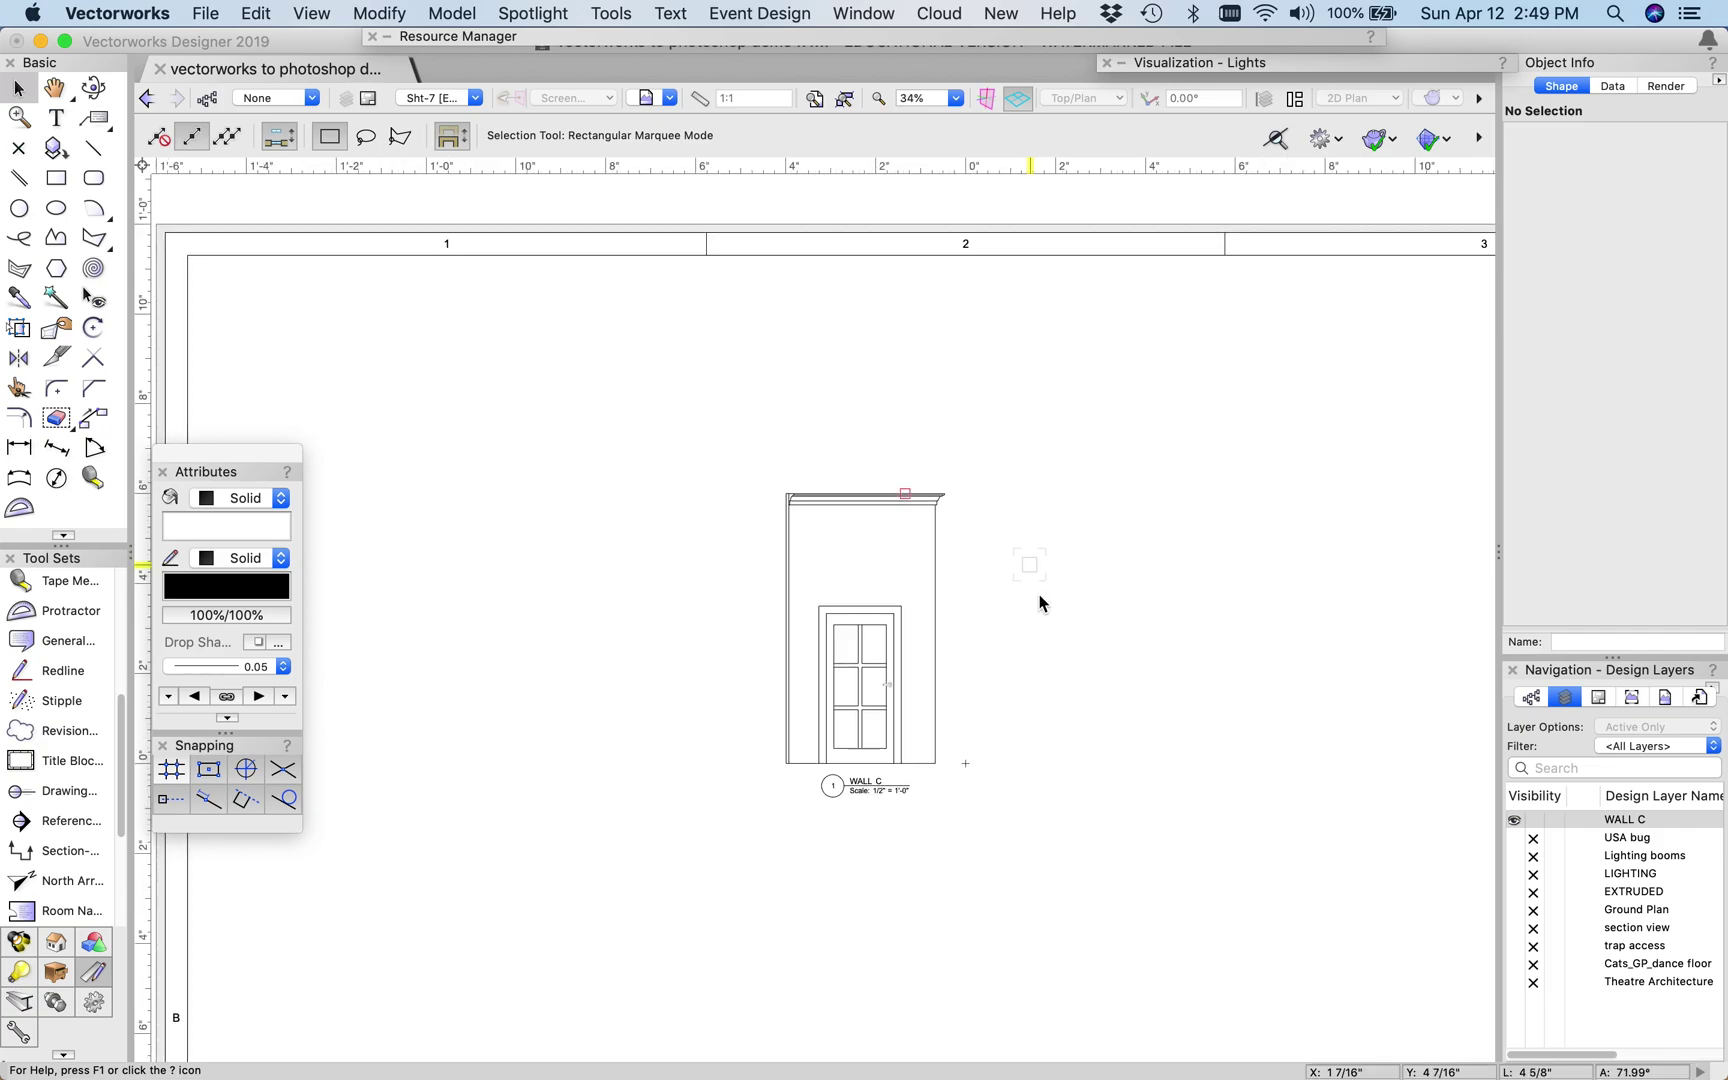
{"action": "left_click_drag", "start_coordinate": [1050, 643], "coordinate": [940, 530]}
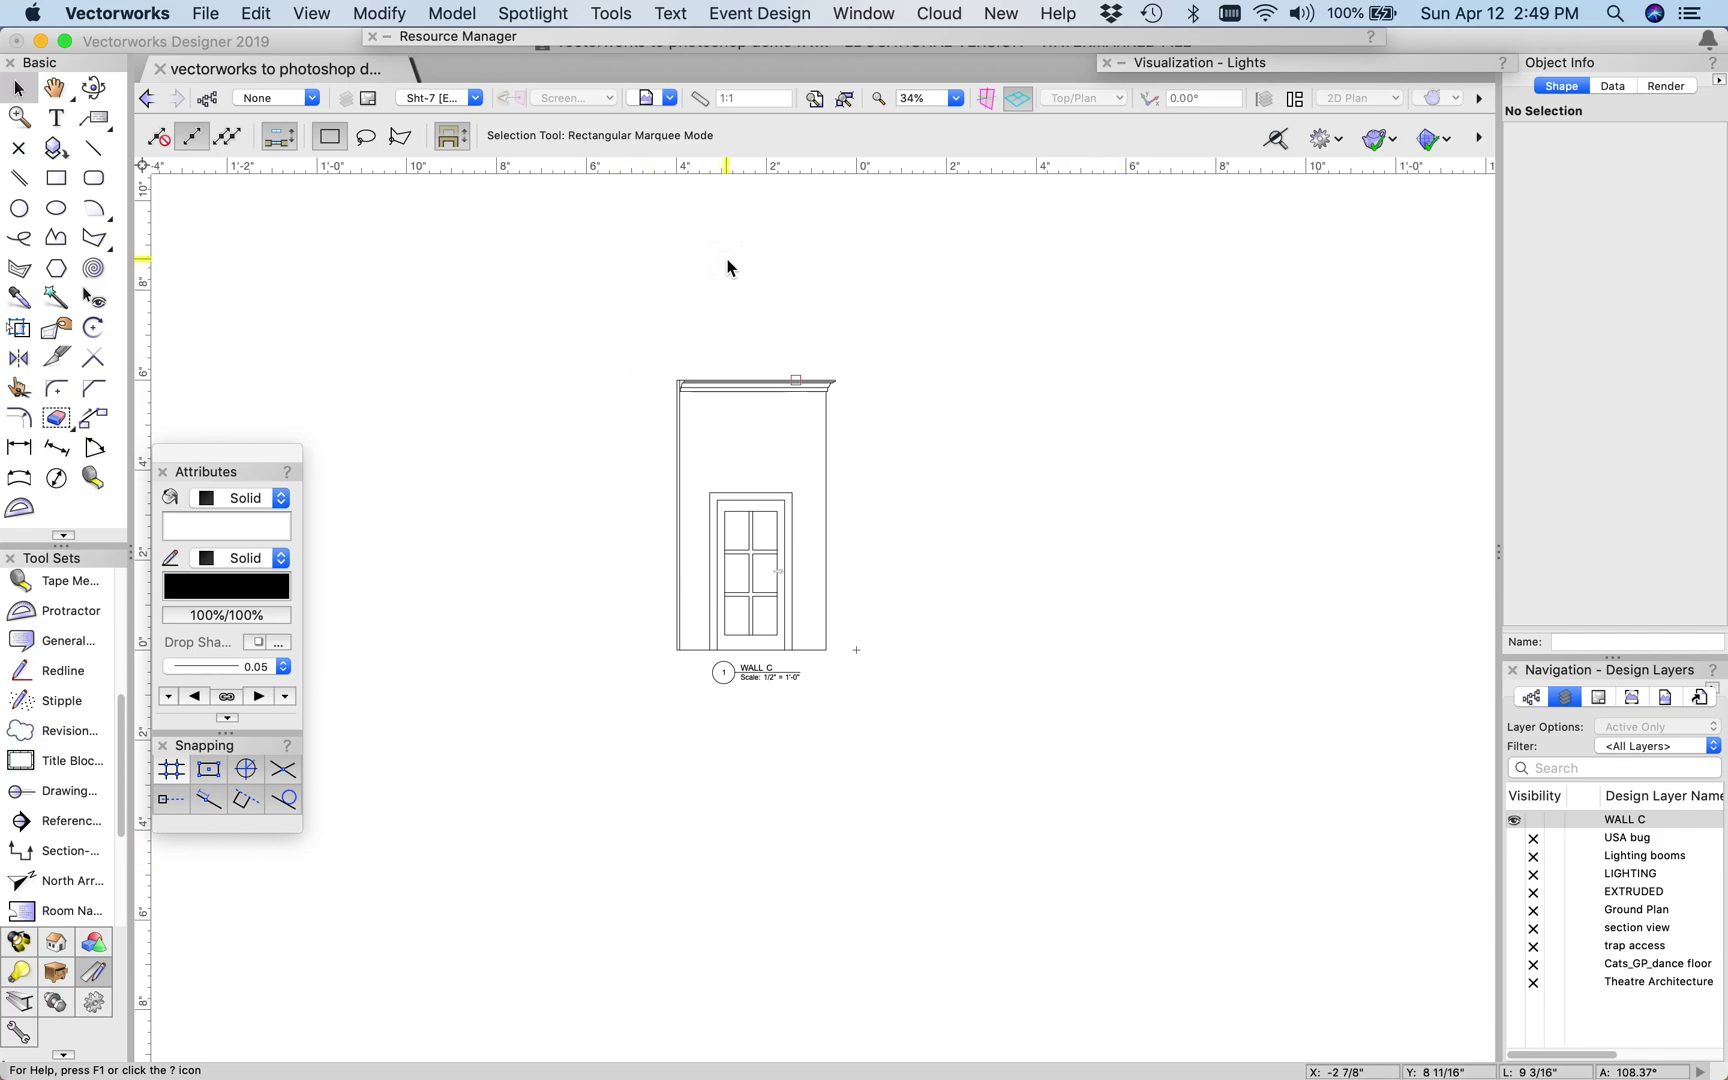
{"action": "scroll", "coordinate": [582, 366], "scroll_direction": "up", "scroll_amount": 3}
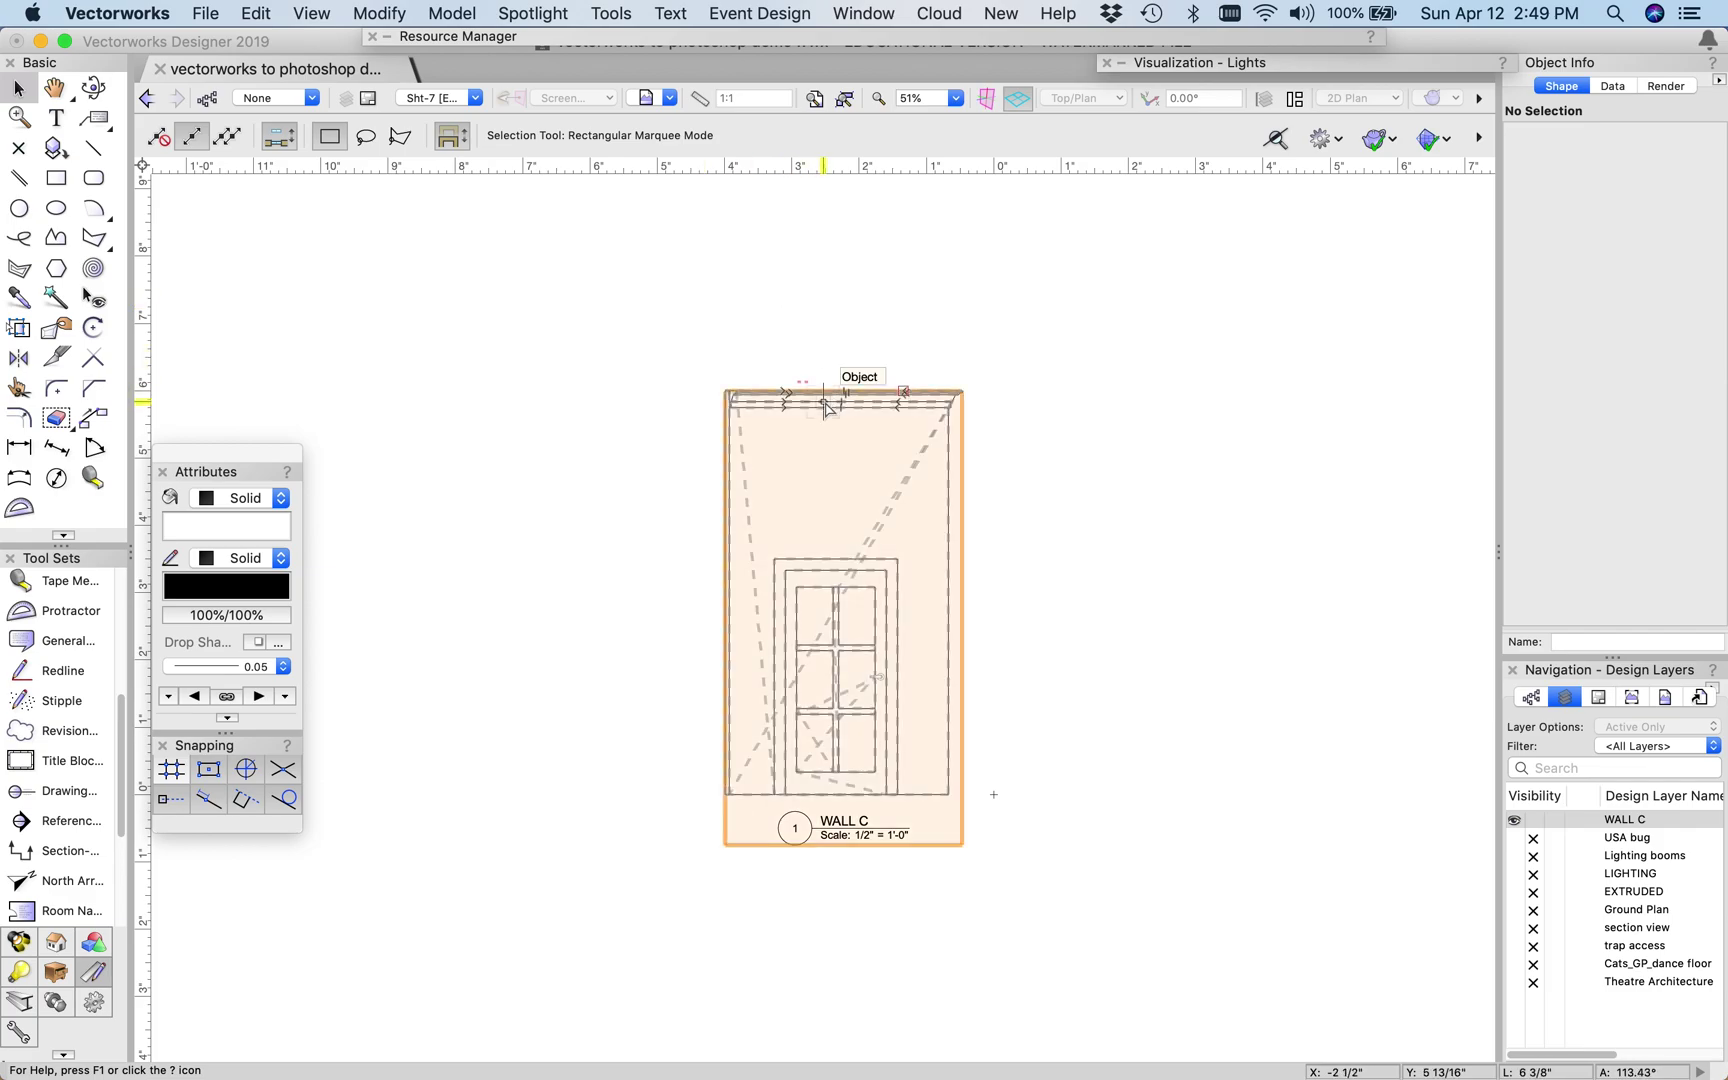
{"action": "left_click", "coordinate": [758, 408]}
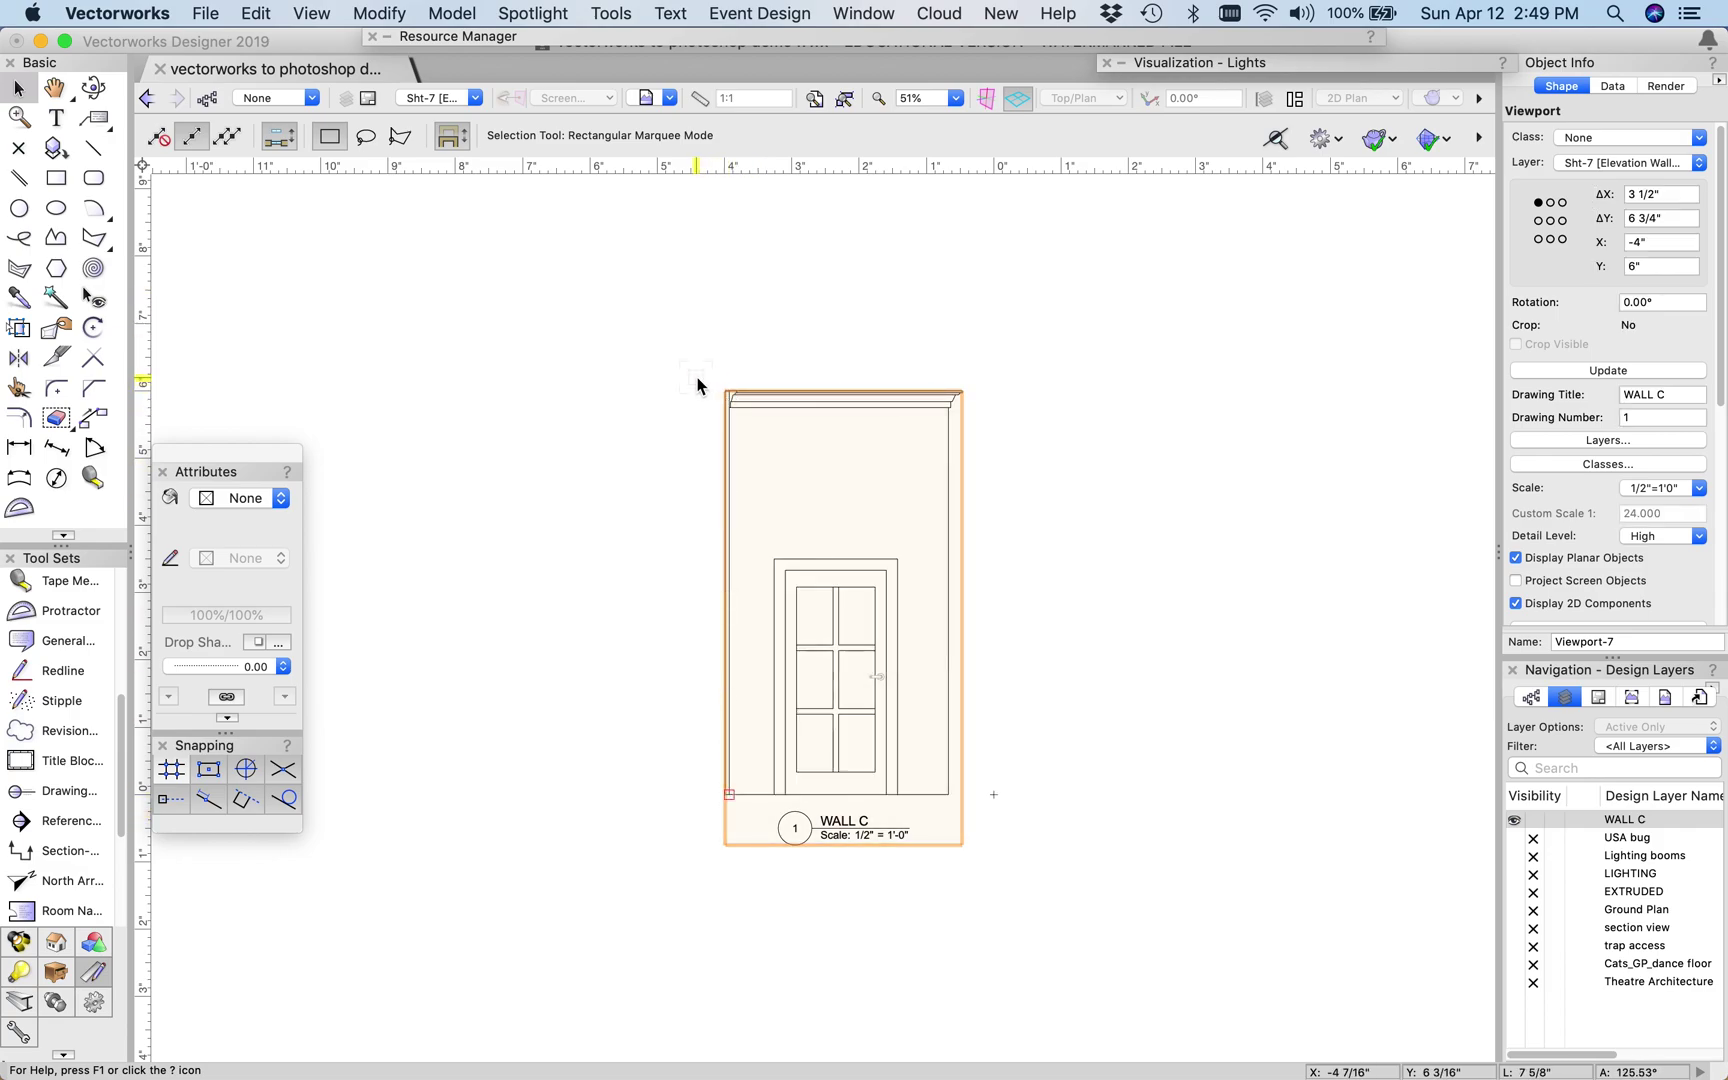
{"action": "scroll", "coordinate": [627, 465], "scroll_direction": "down", "scroll_amount": 1}
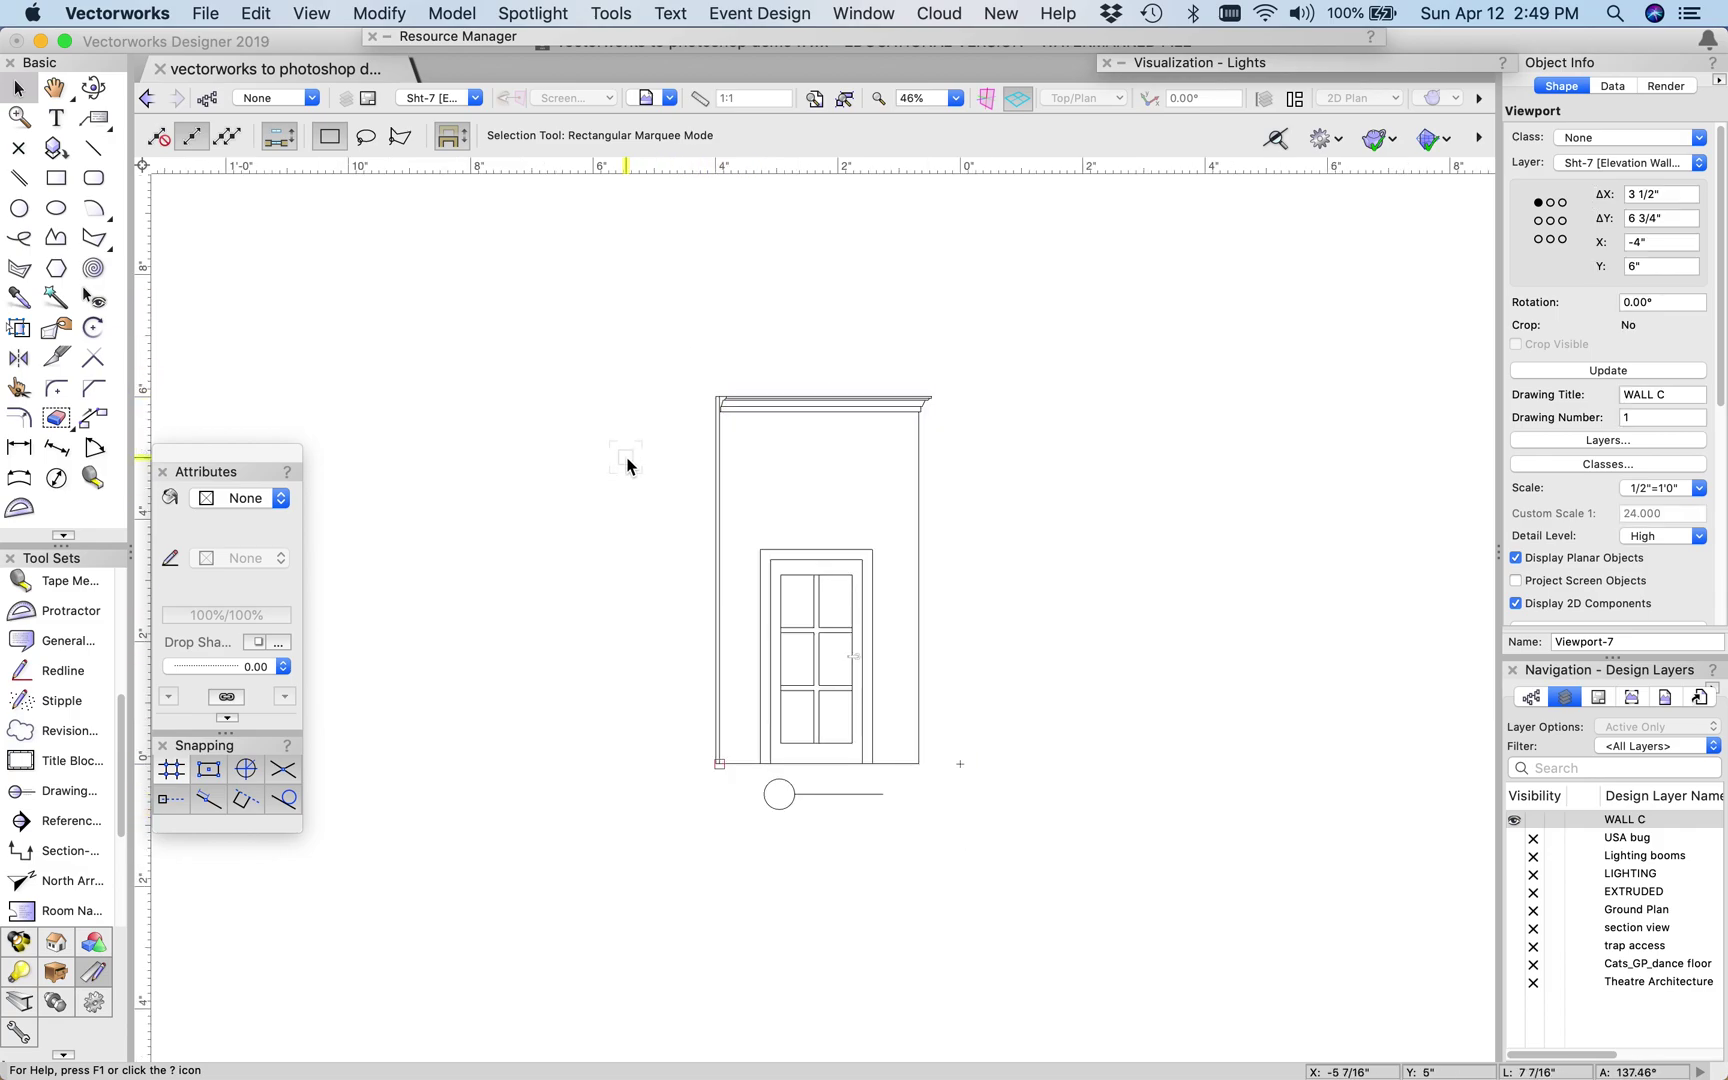
{"action": "scroll", "coordinate": [627, 465], "scroll_direction": "up", "scroll_amount": 1}
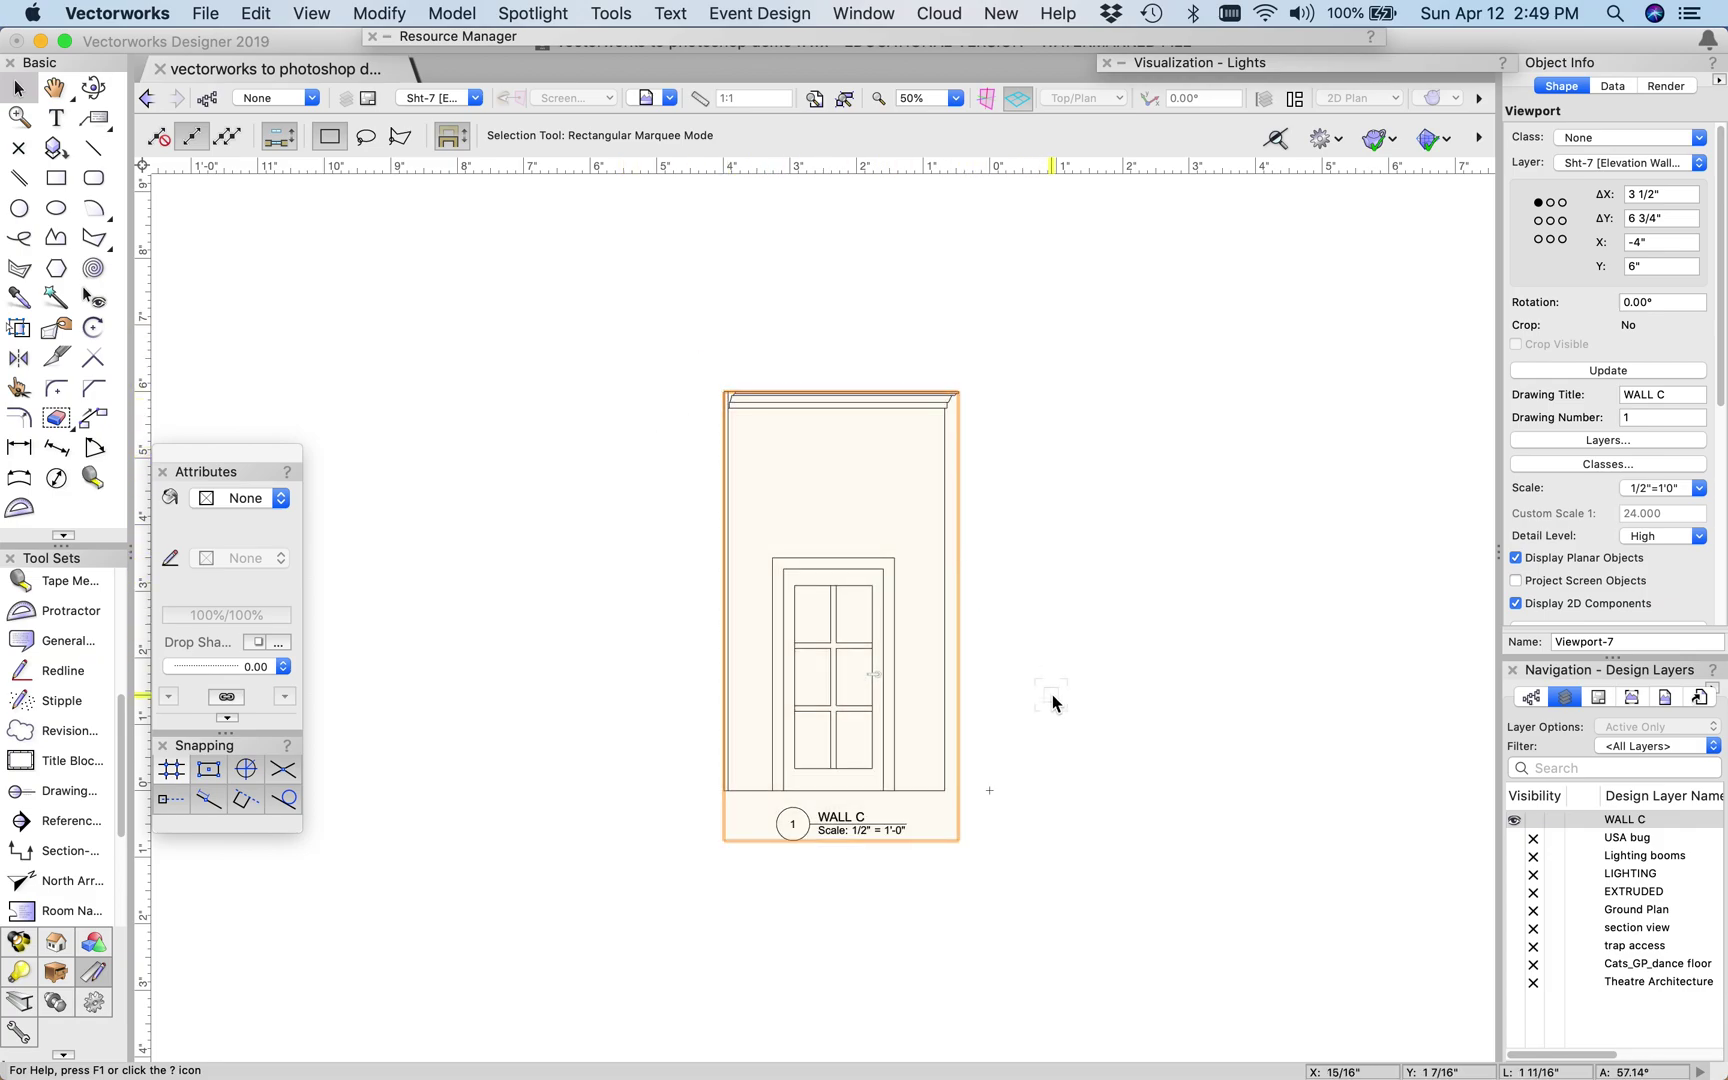
{"action": "scroll", "coordinate": [1052, 694], "scroll_direction": "up", "scroll_amount": 1}
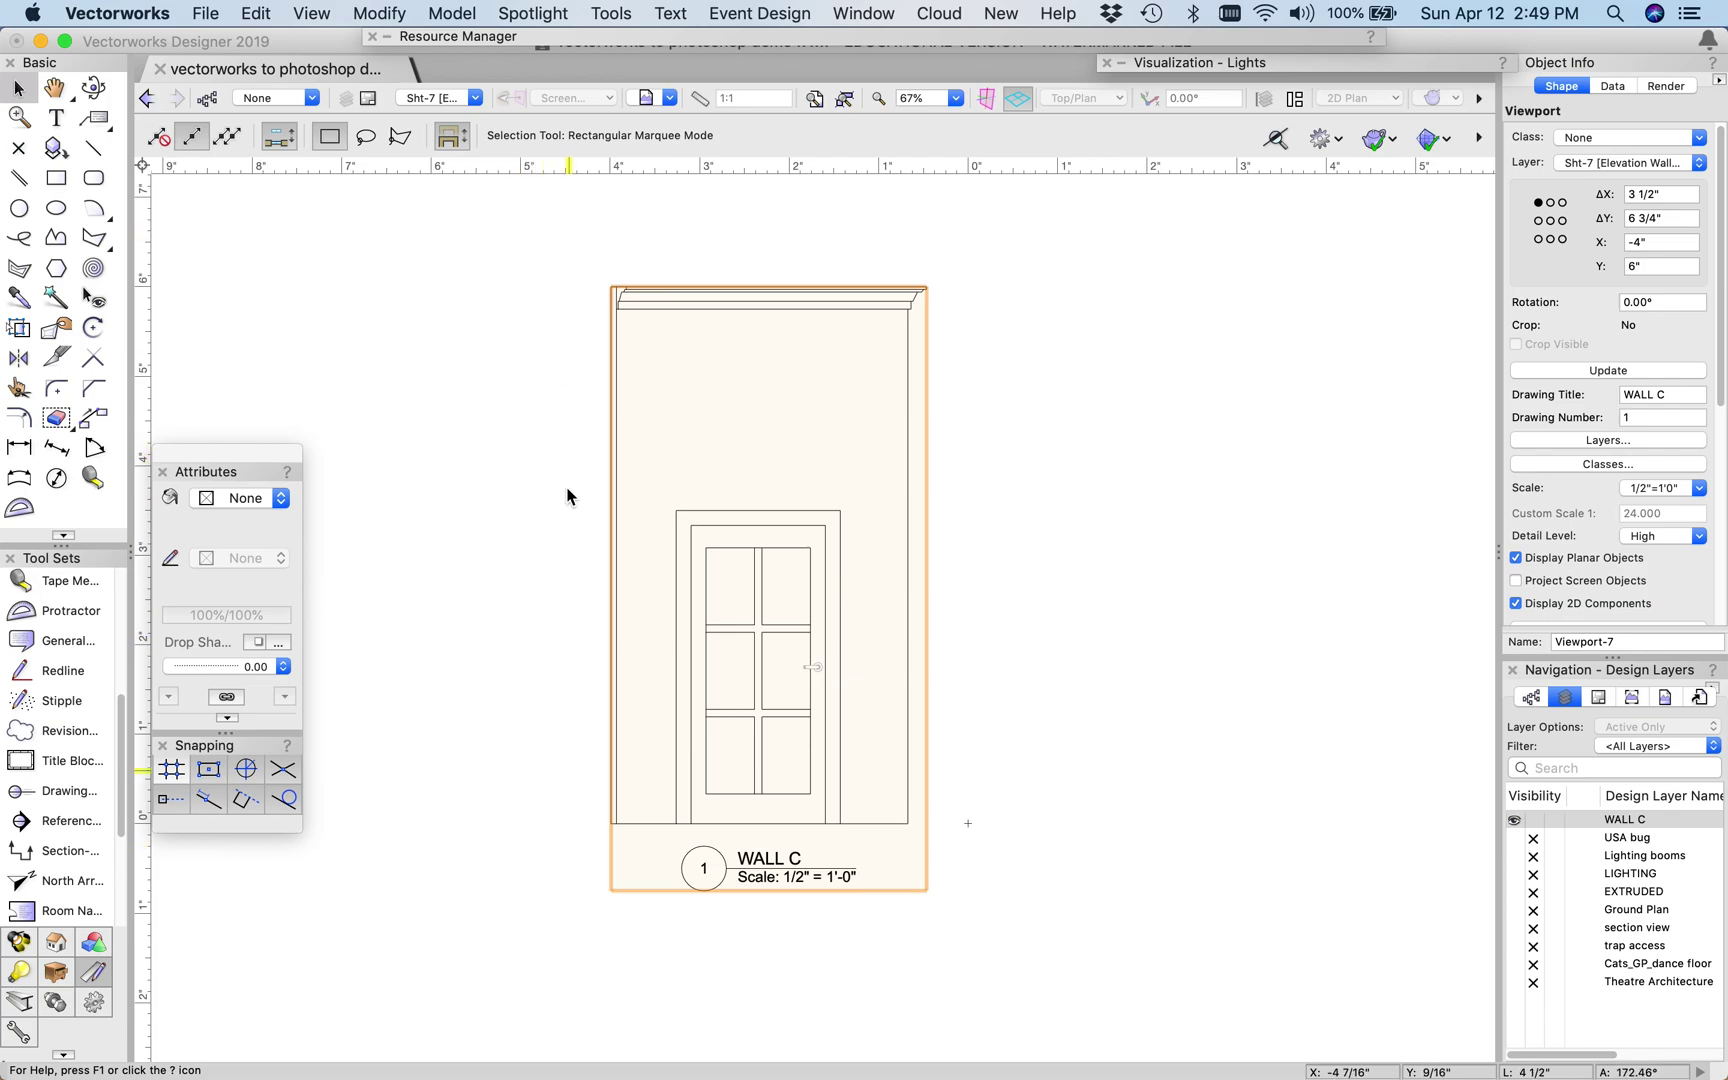
{"action": "left_click", "coordinate": [205, 13]}
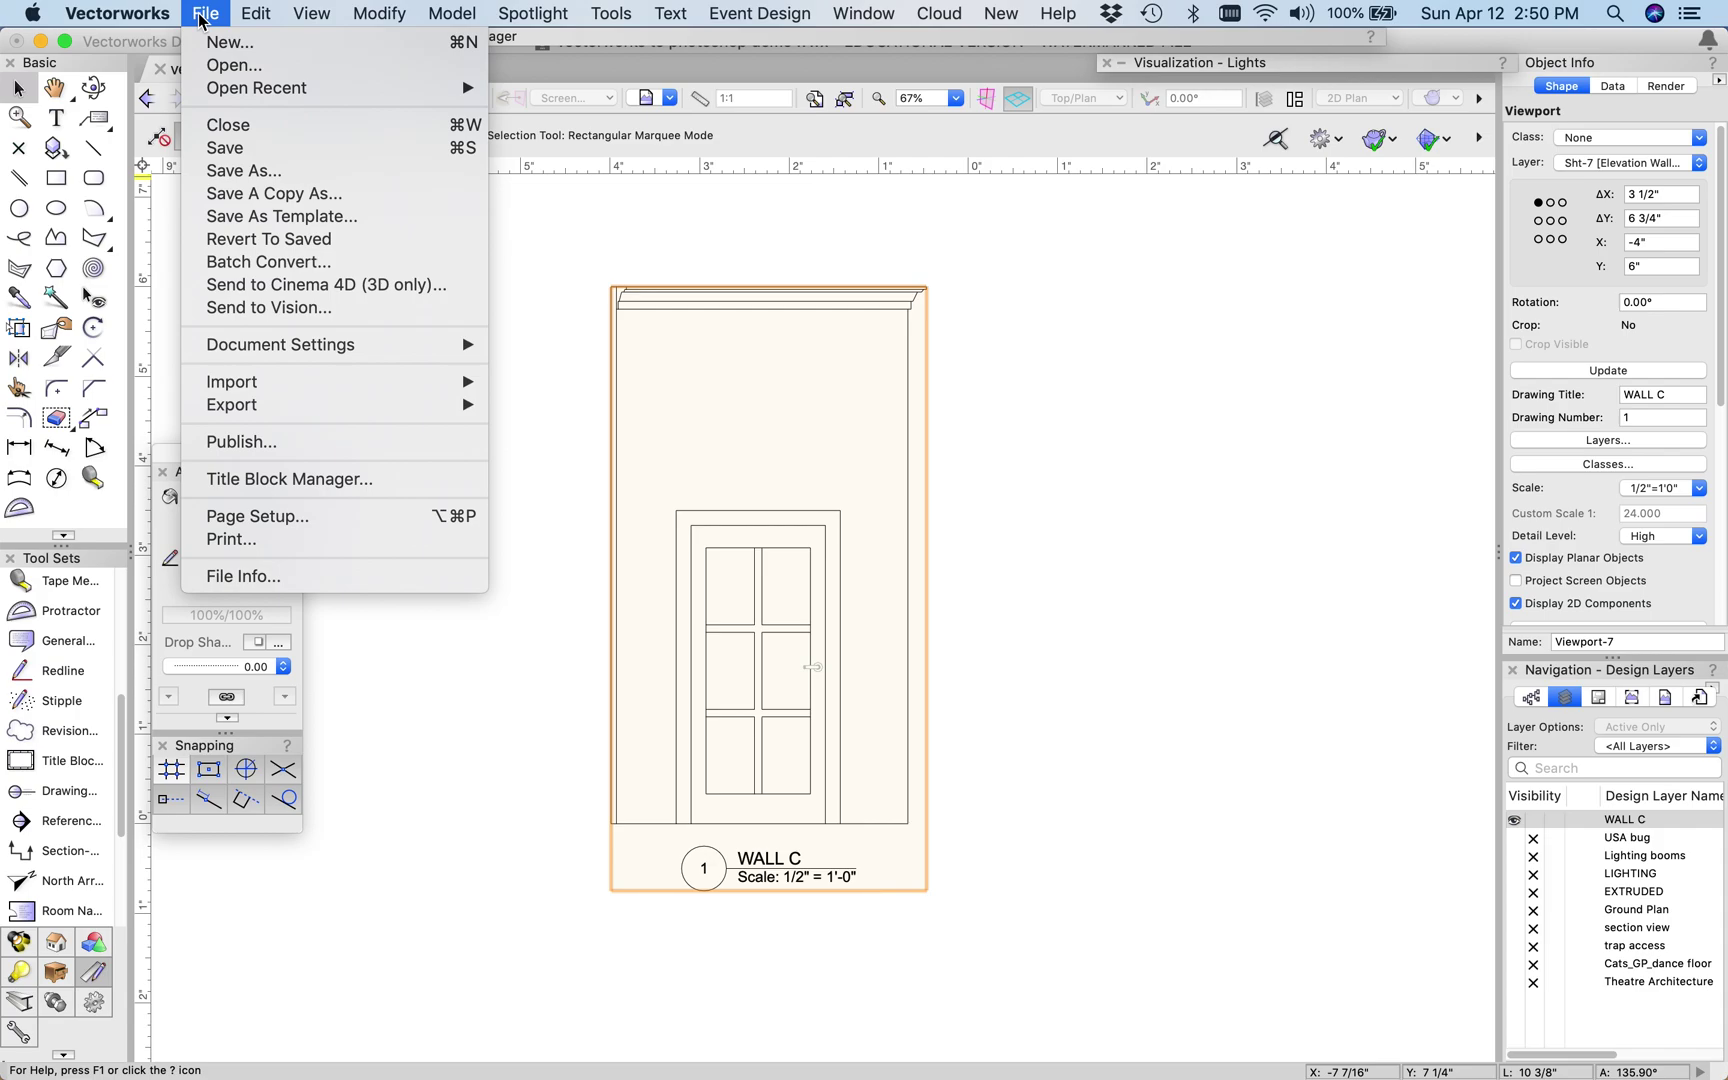
Step: Open the Export Image File dialog from the File > Export submenu
{"action": "mouse_move", "coordinate": [250, 404]}
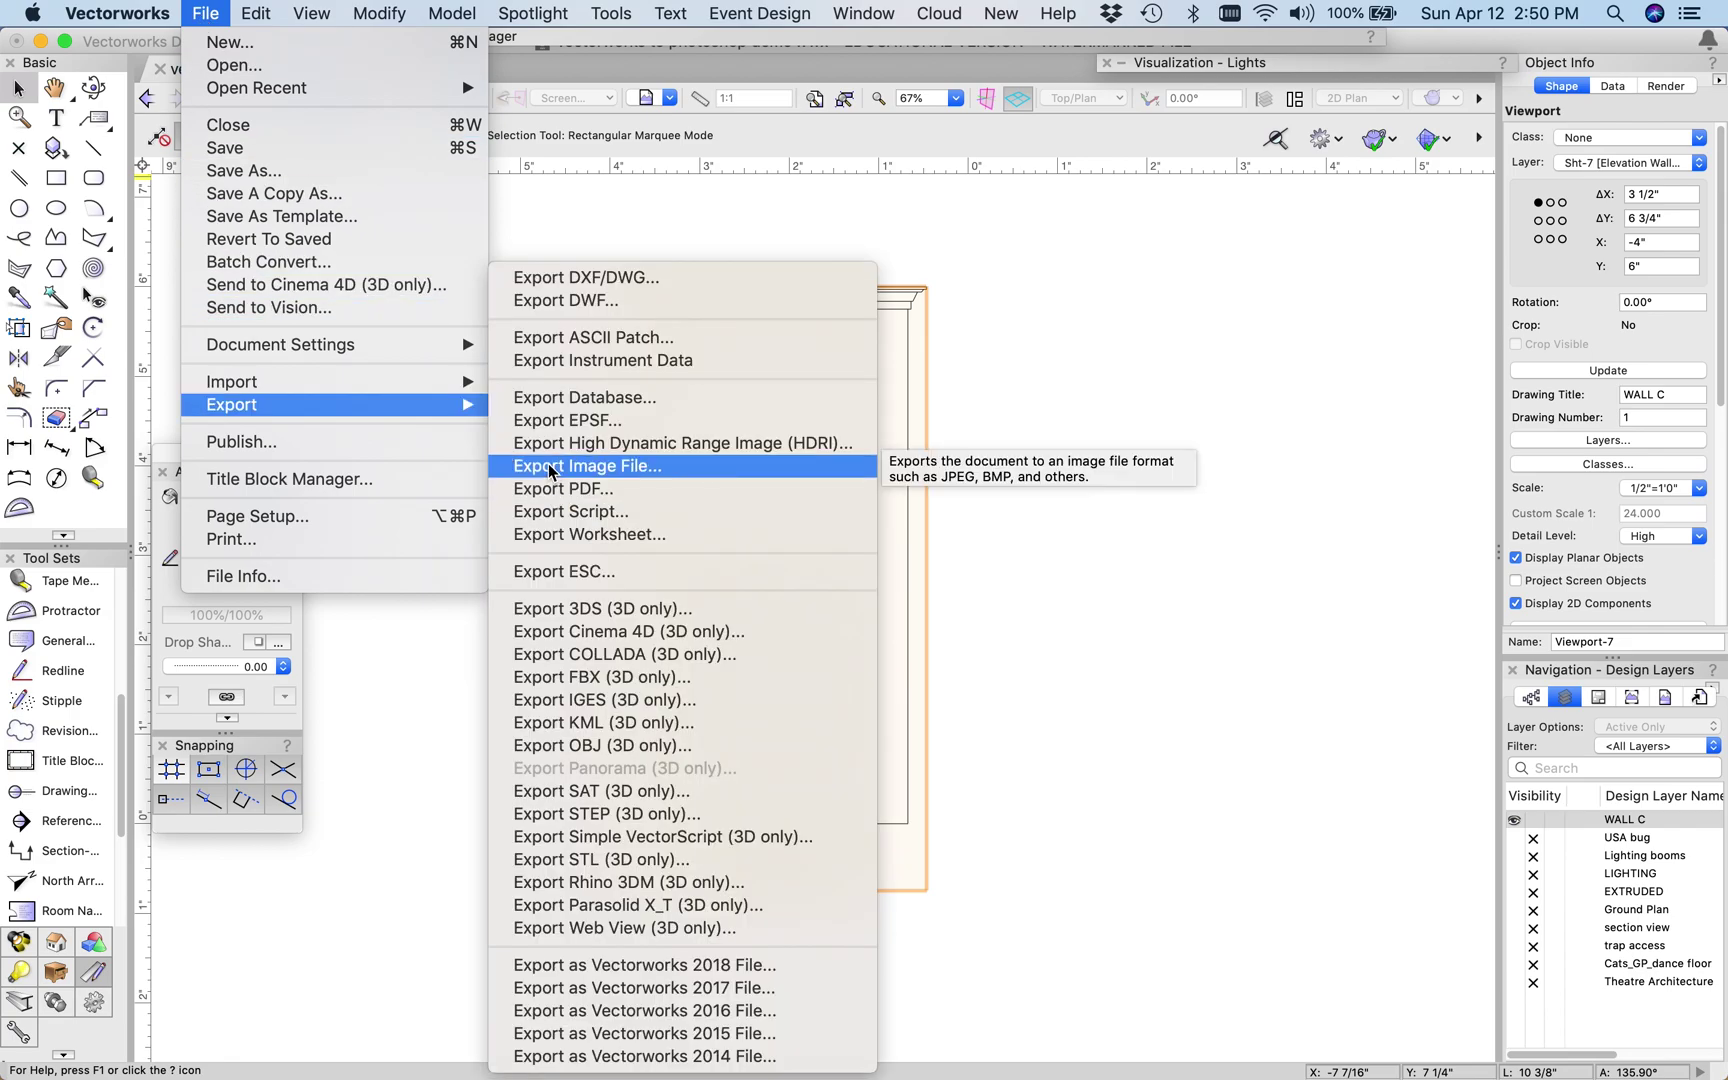
{"action": "left_click", "coordinate": [551, 468]}
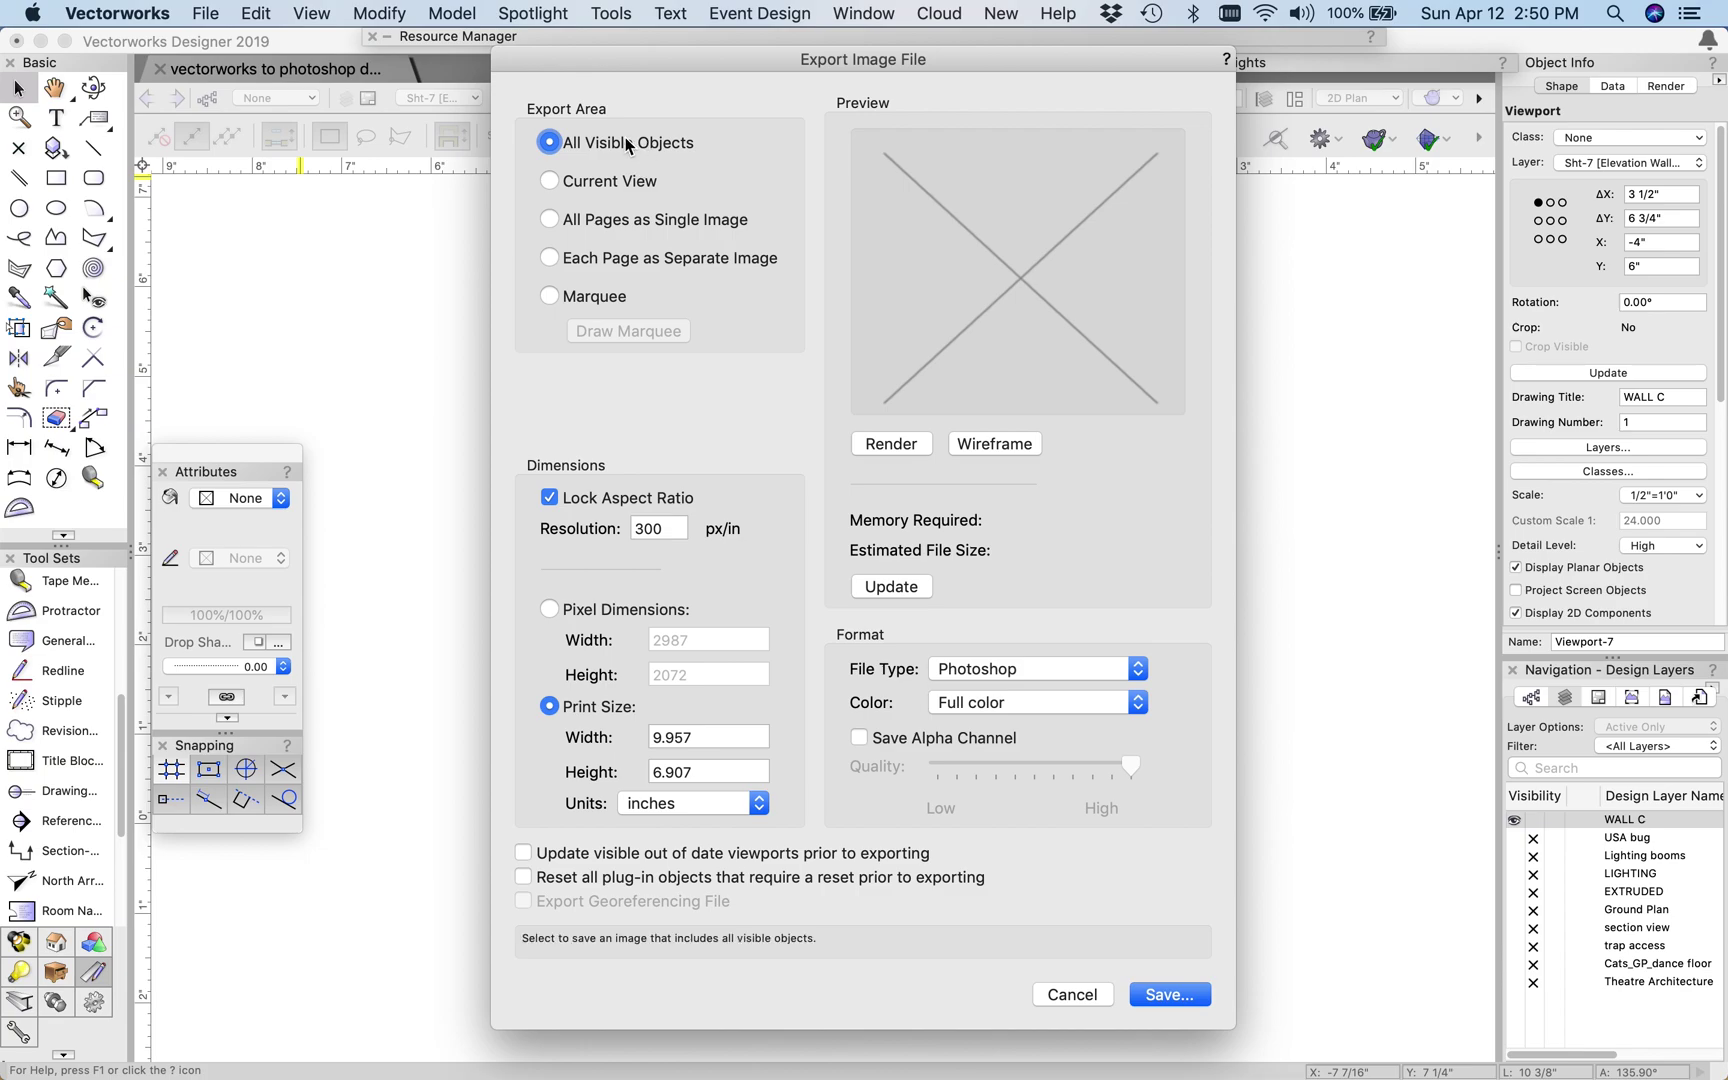
Step: Marquee the export area from the wall's top-left to bottom-right corner, giving 2.717 × 4.427 inches
{"action": "left_click", "coordinate": [550, 296]}
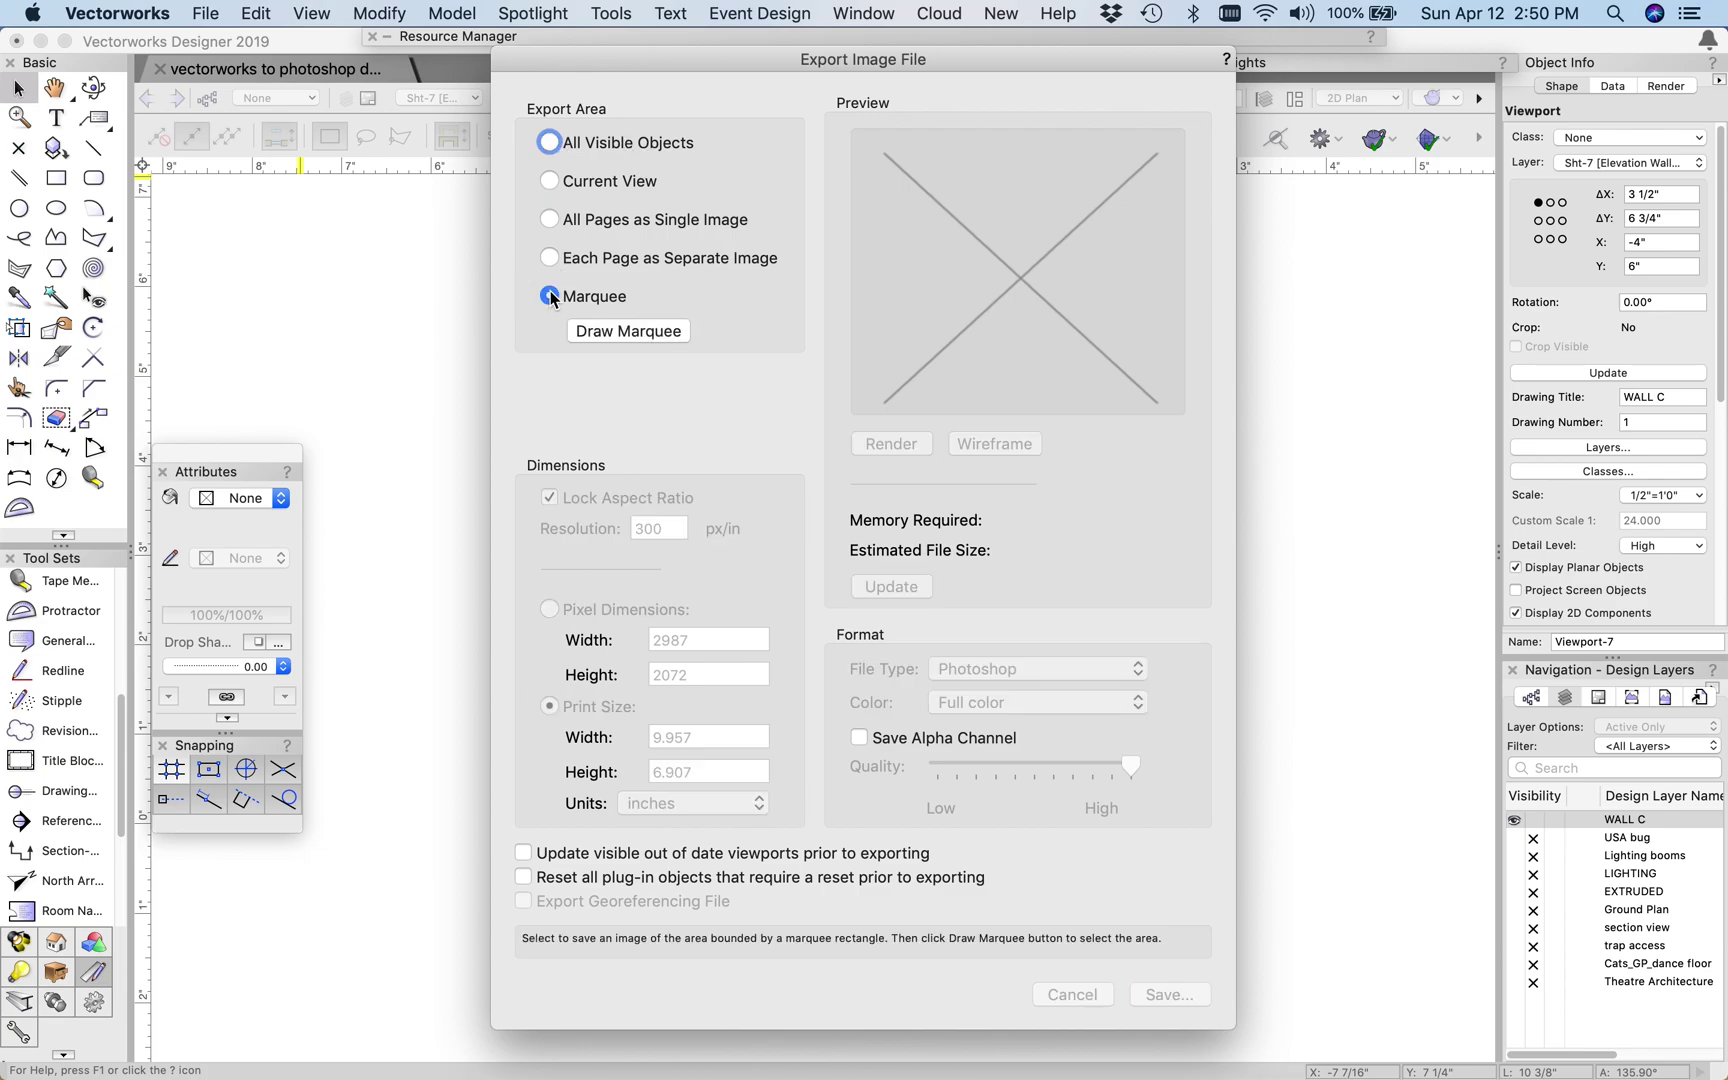
{"action": "left_click", "coordinate": [624, 331]}
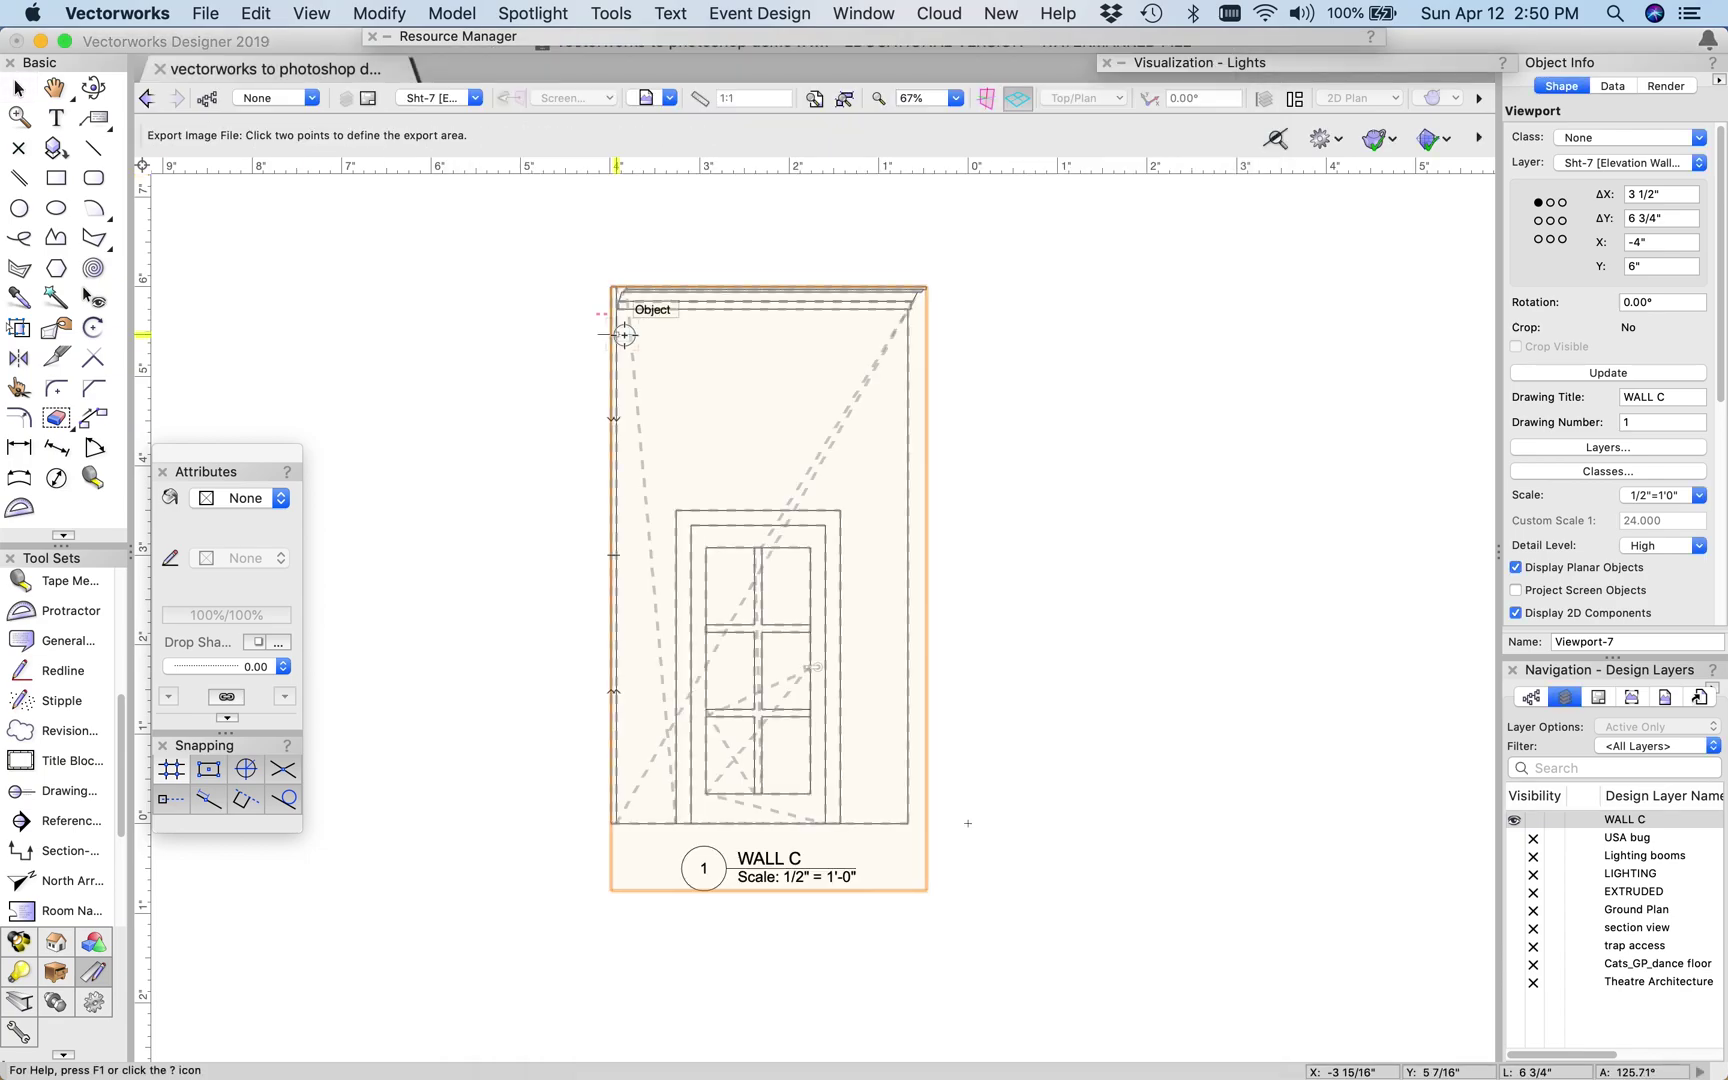
{"action": "scroll", "coordinate": [610, 287], "scroll_direction": "up", "scroll_amount": 4}
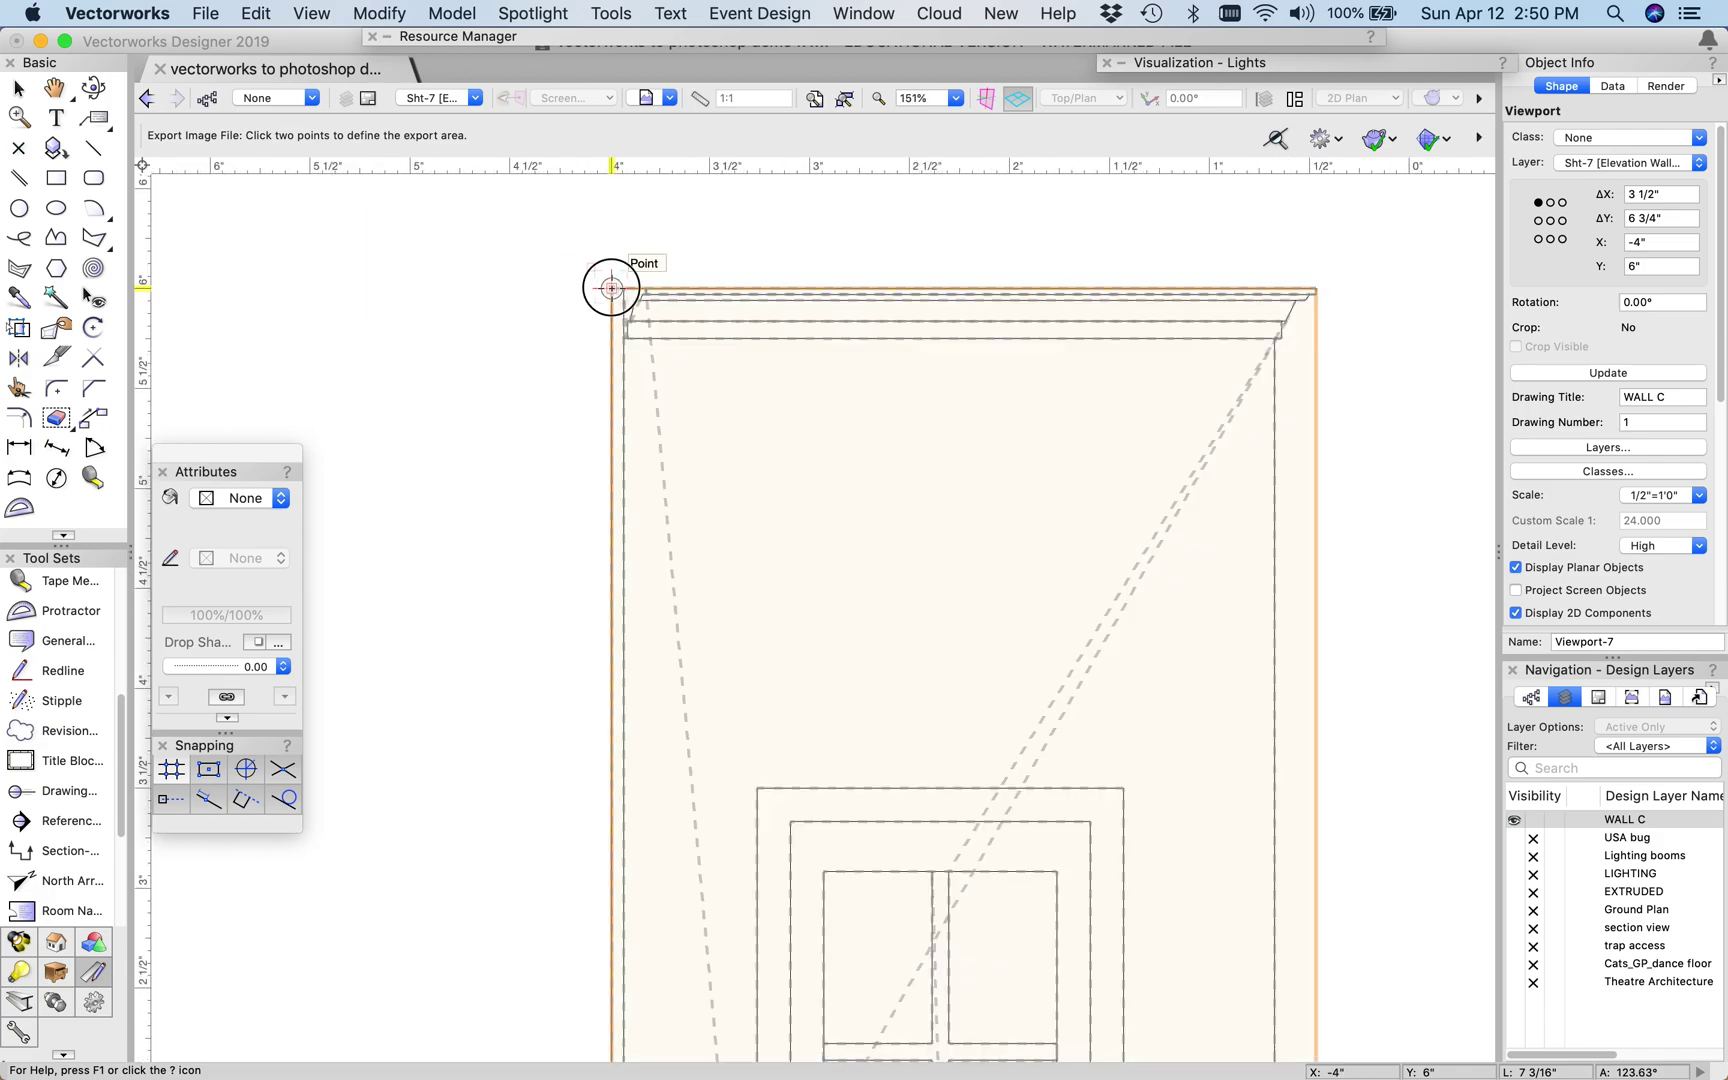
{"action": "scroll", "coordinate": [610, 287], "scroll_direction": "down", "scroll_amount": 3}
{"action": "left_click", "coordinate": [610, 287]}
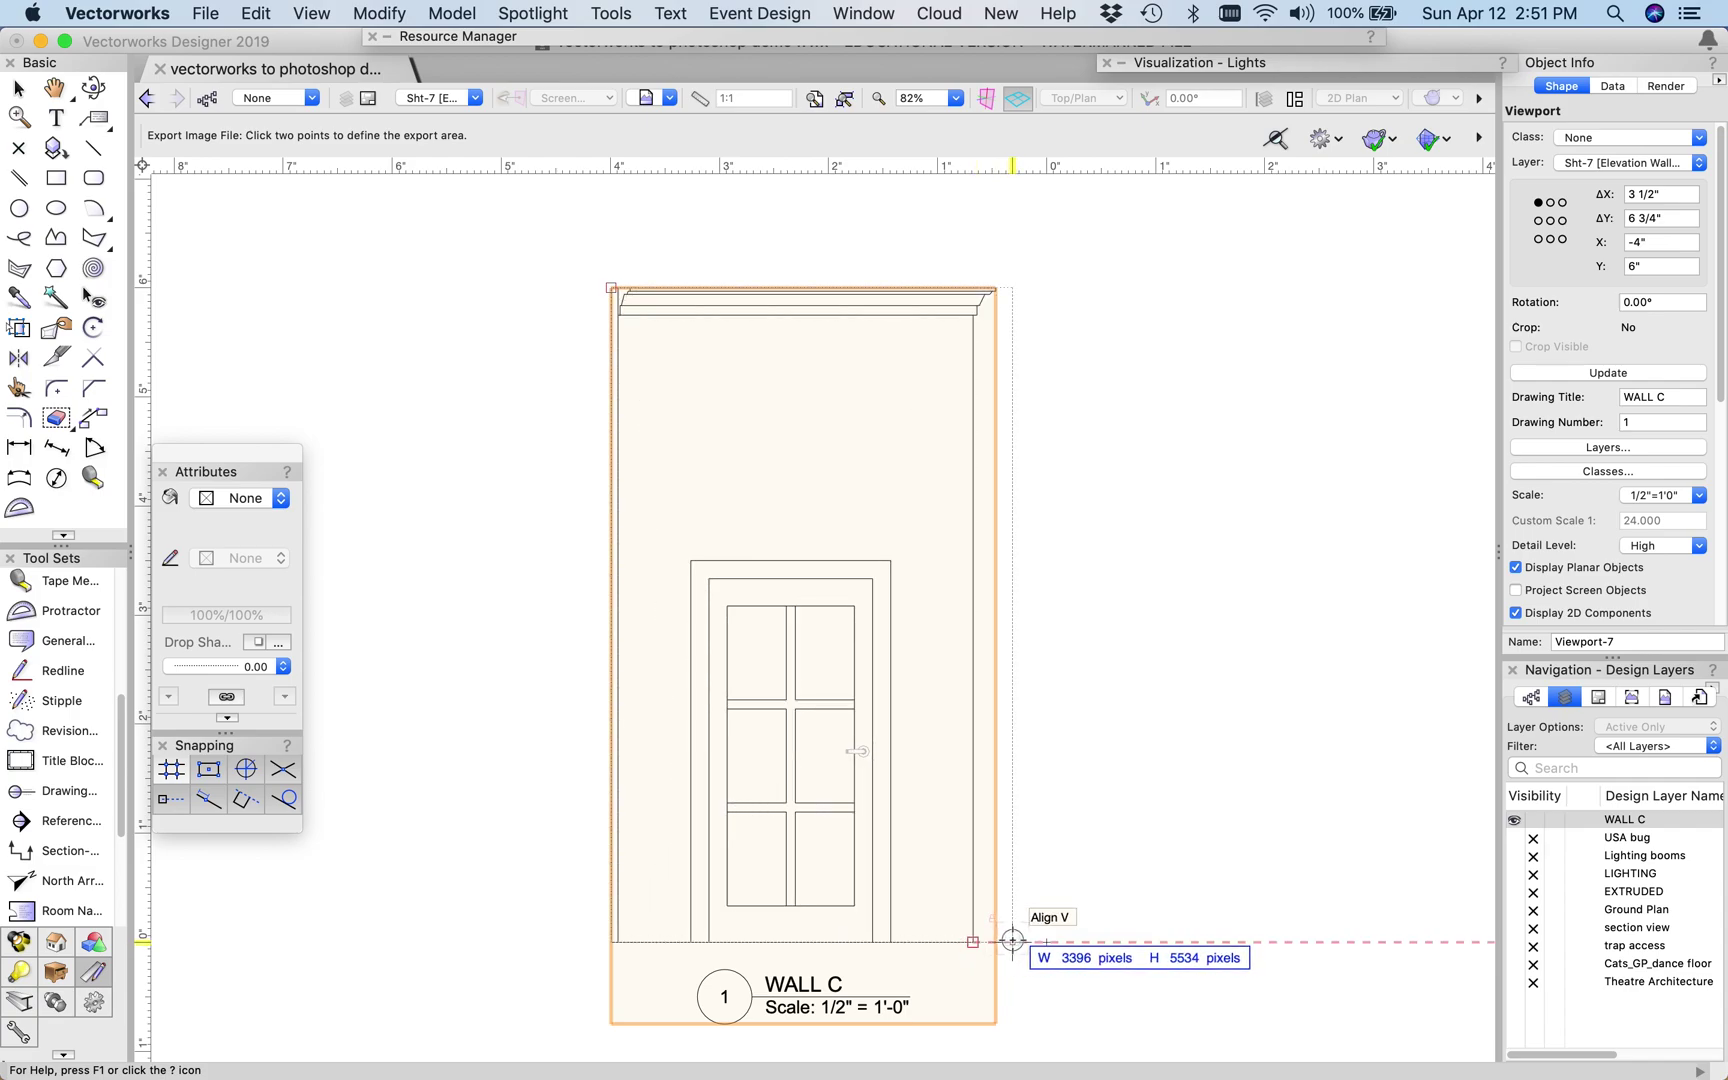
{"action": "left_click", "coordinate": [1012, 941]}
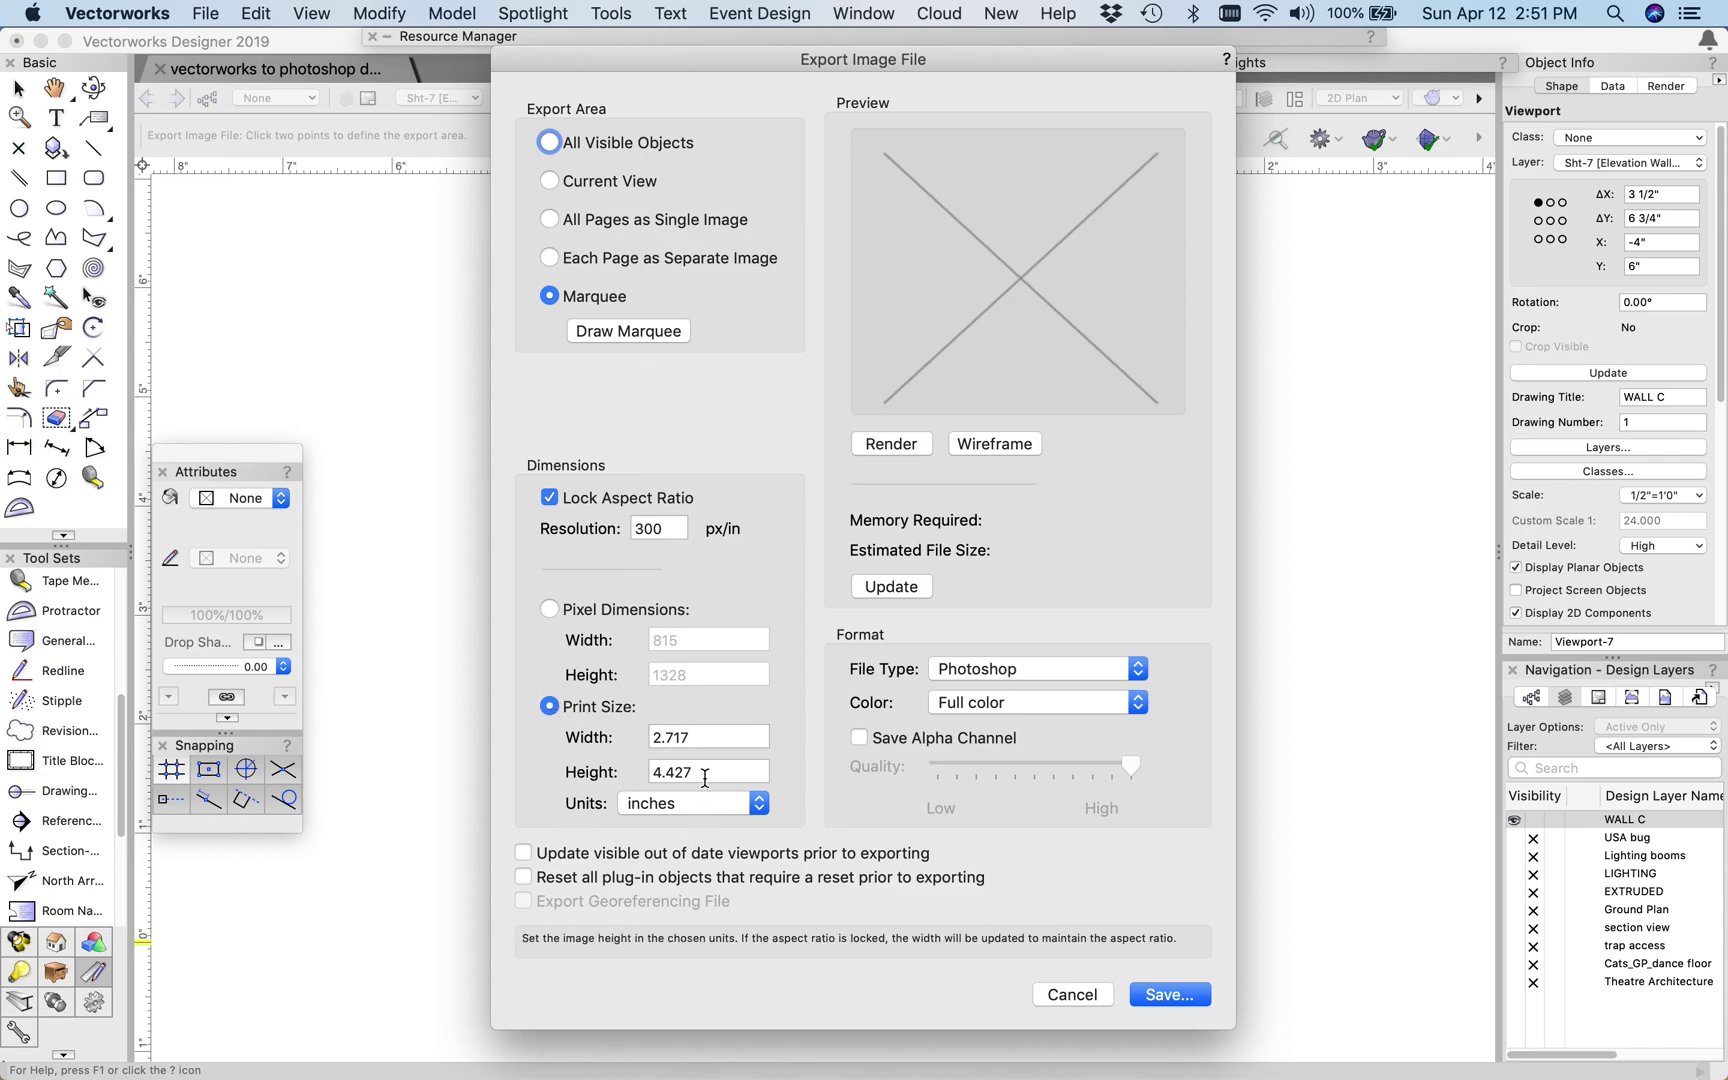
Step: Set the export print height to 6 inches (3.682 × 6 in) and keep Photoshop as the file type
{"action": "left_click", "coordinate": [640, 773]}
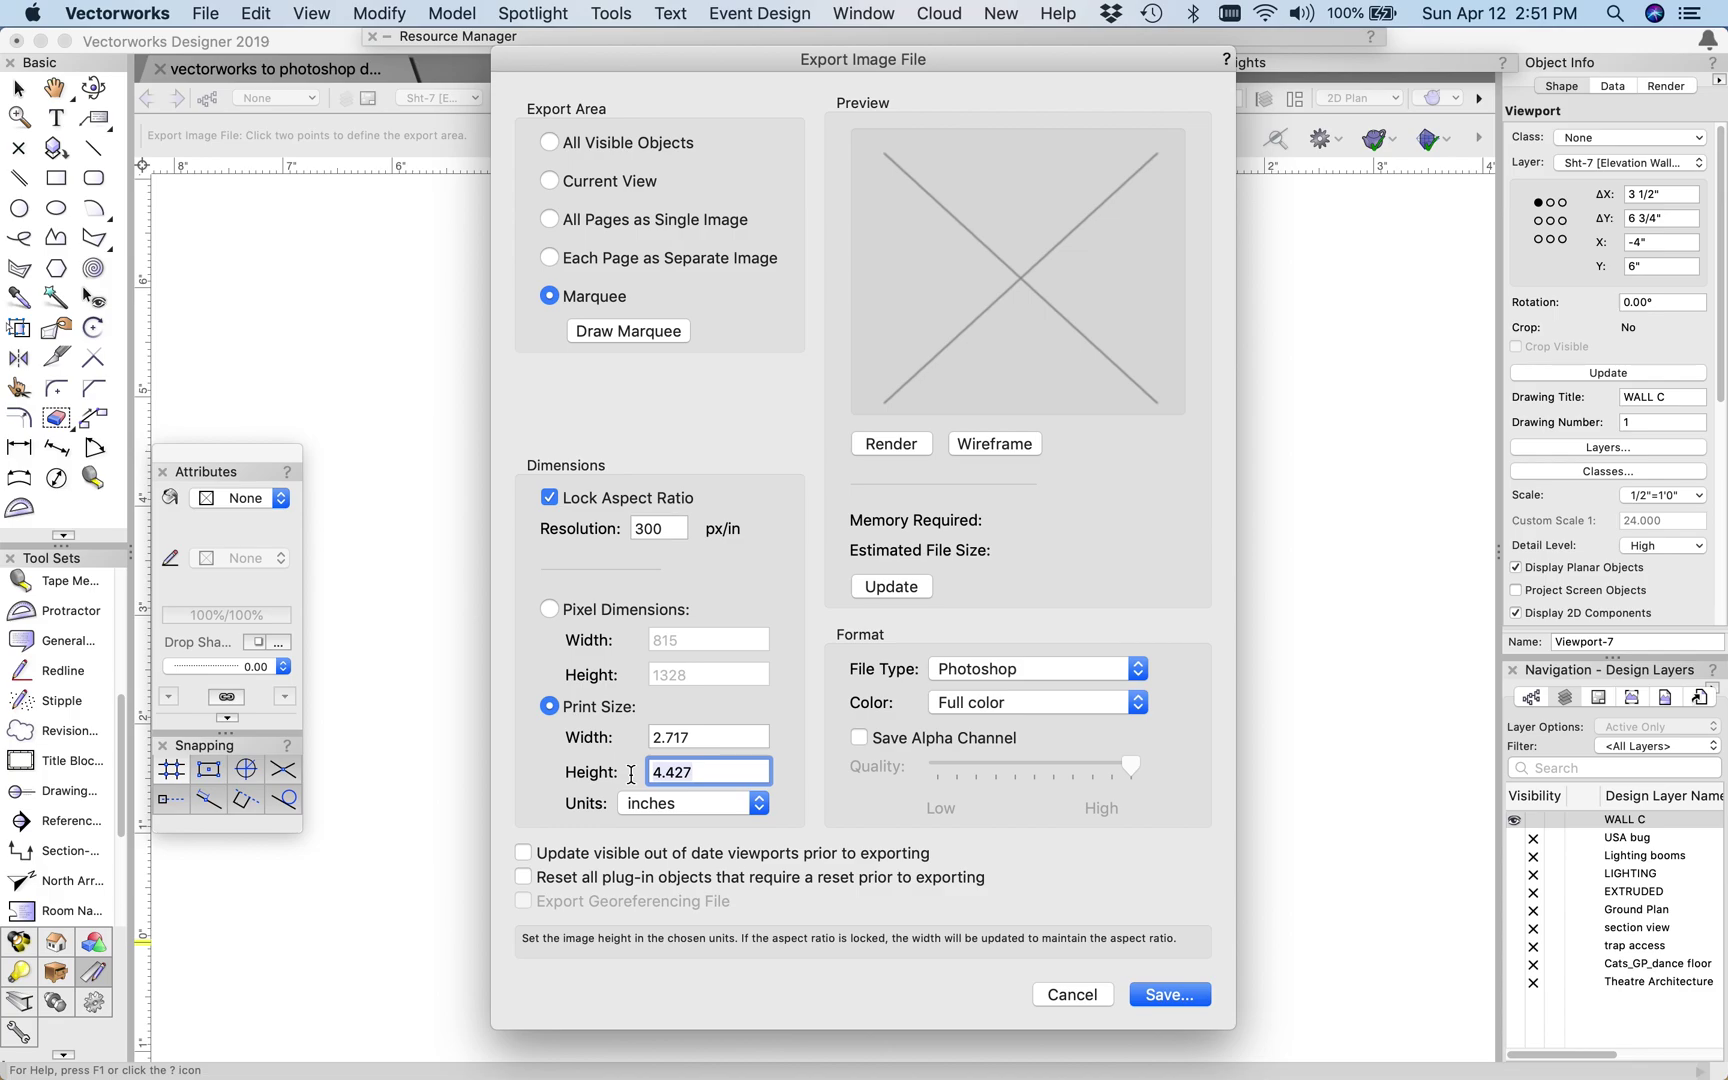
{"action": "type", "text": "6"}
{"action": "left_click", "coordinate": [738, 736]}
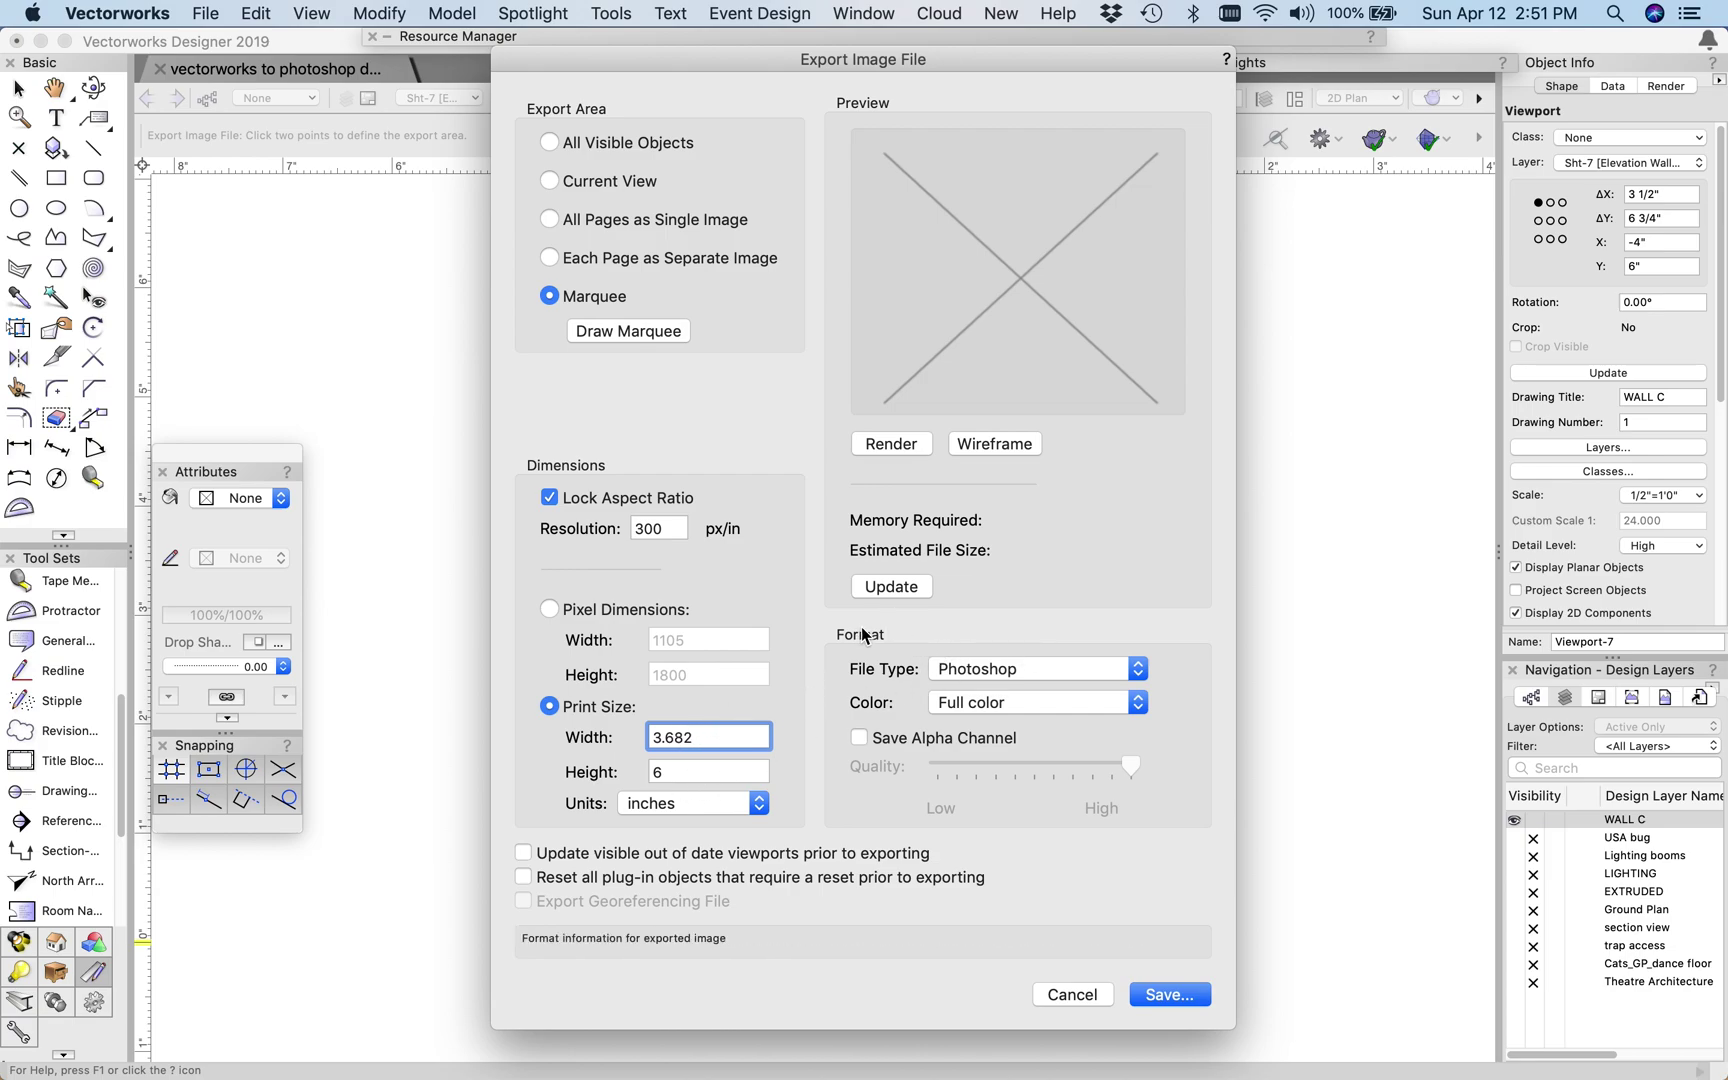
{"action": "left_click", "coordinate": [1020, 668]}
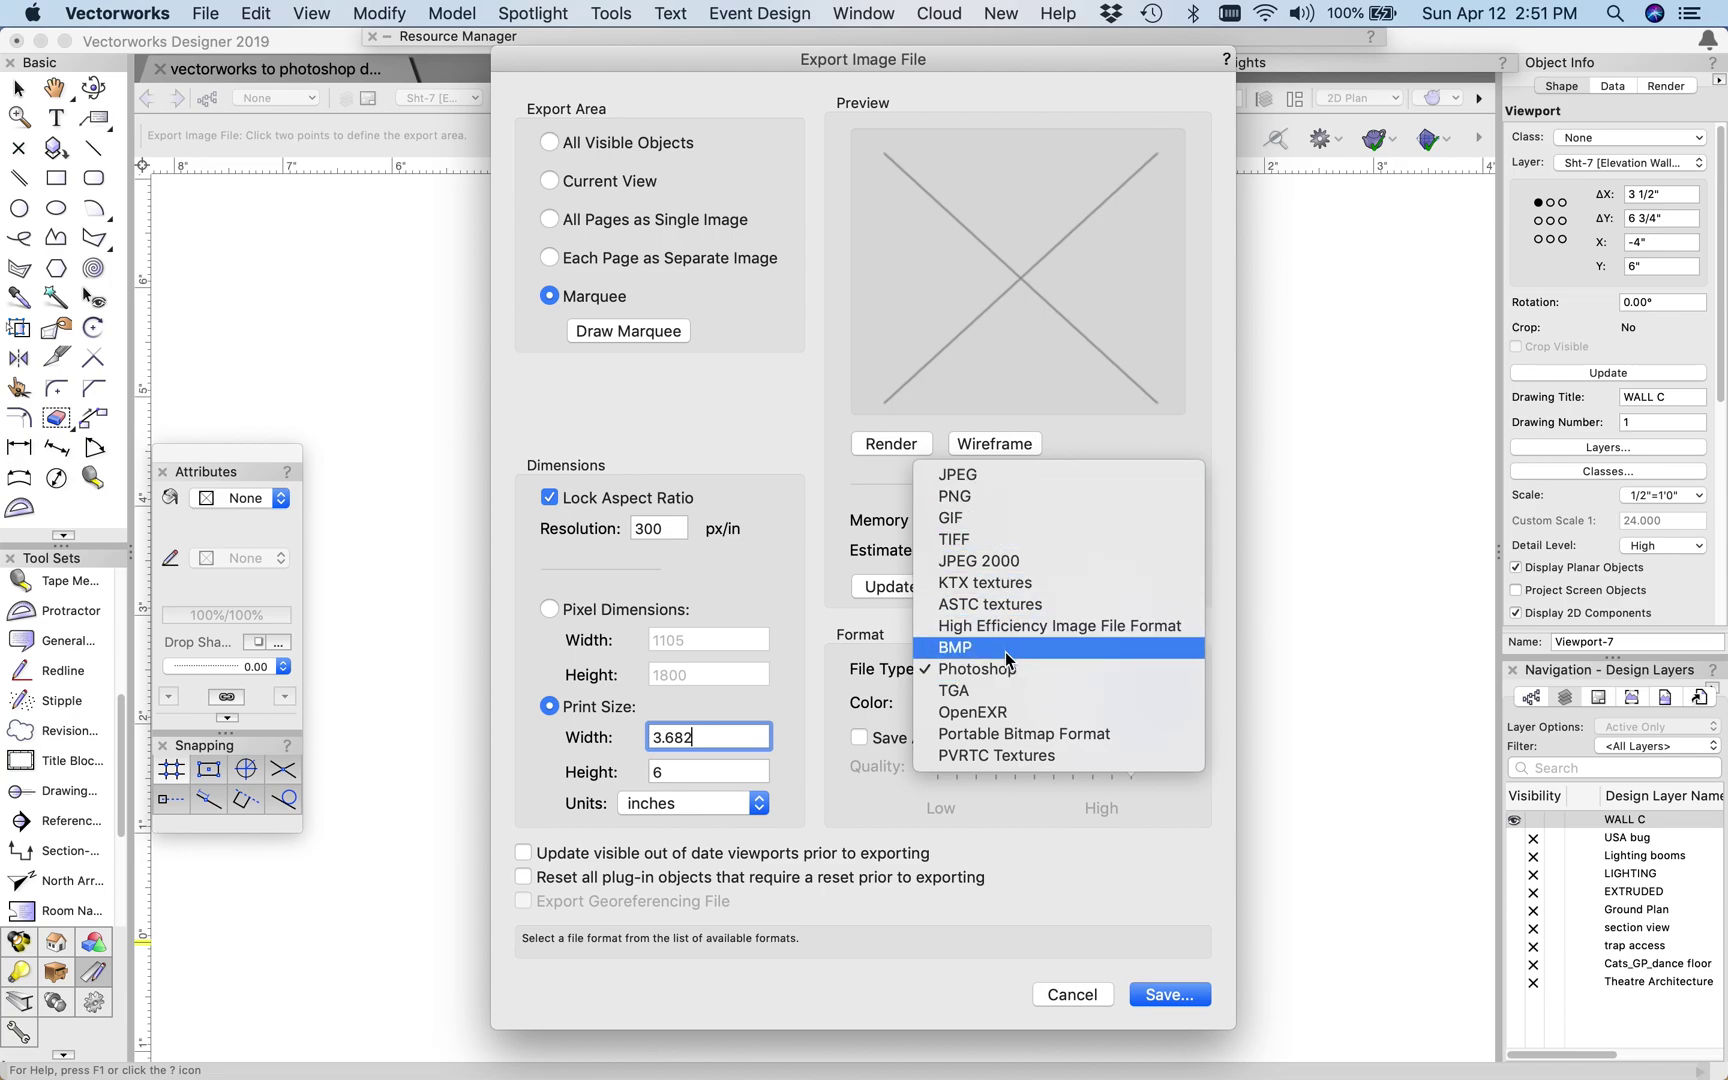
{"action": "left_click", "coordinate": [945, 668]}
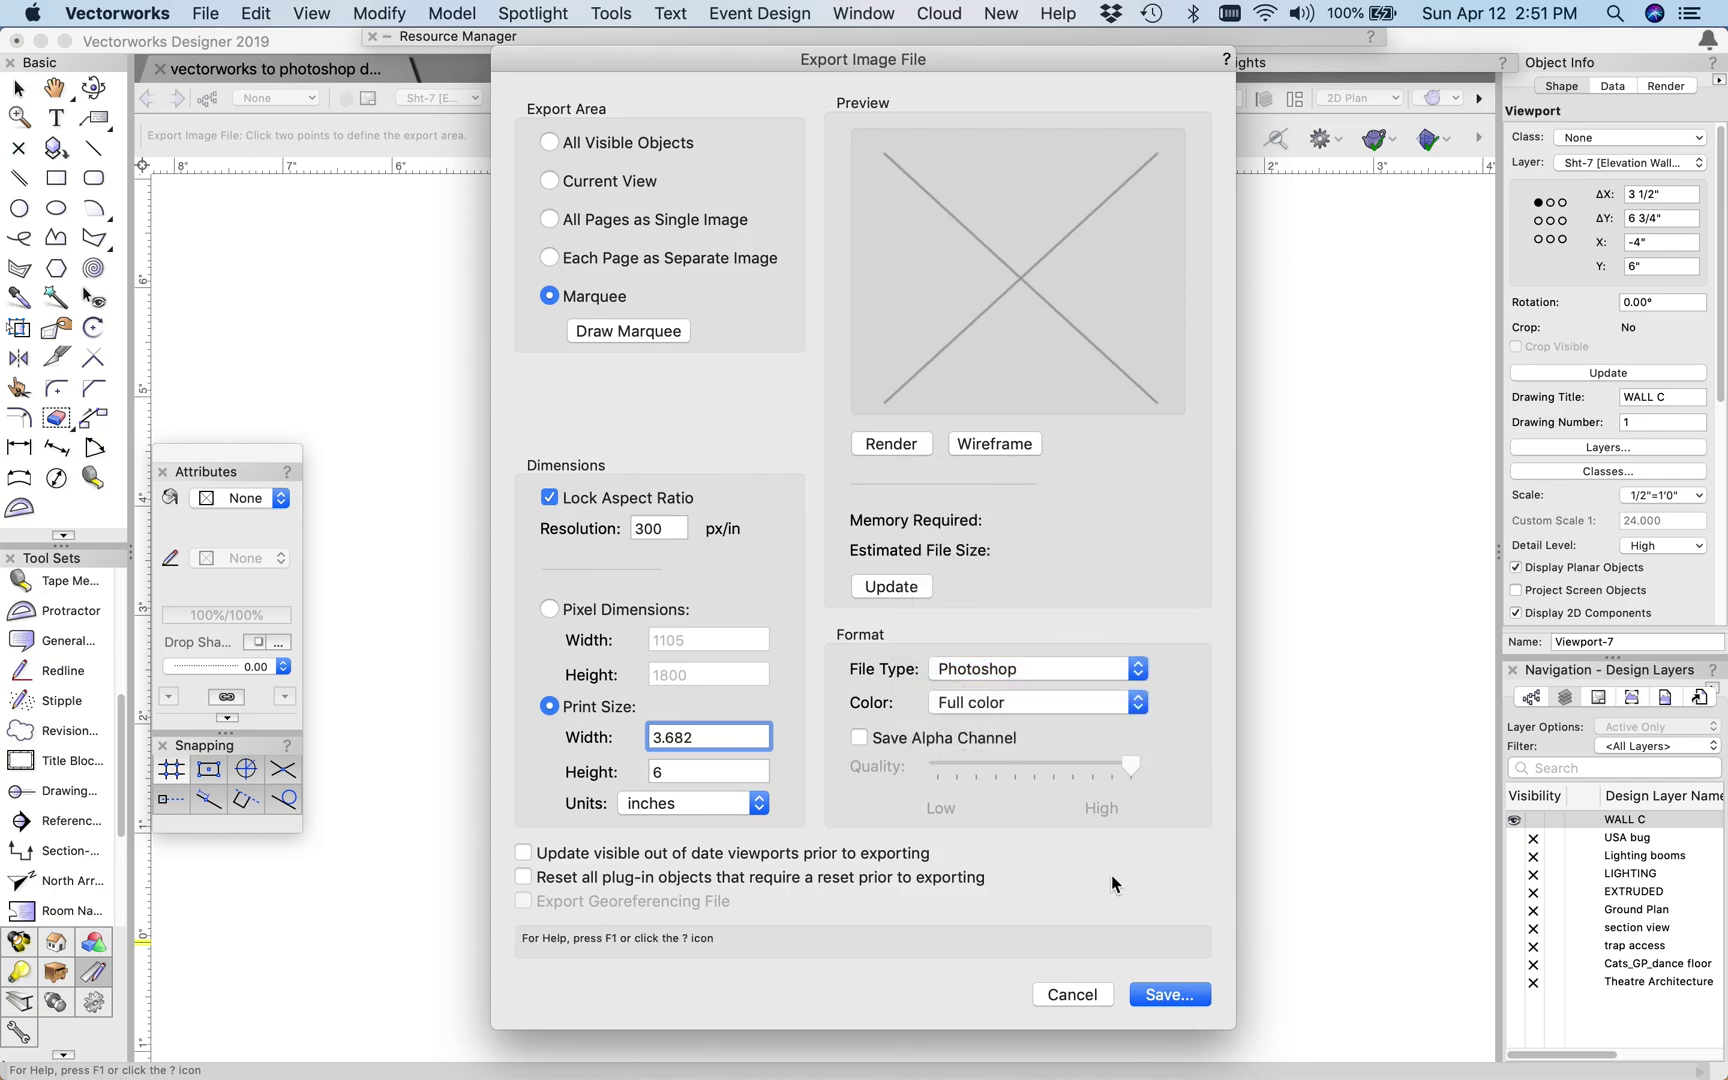
{"action": "left_click", "coordinate": [1166, 992]}
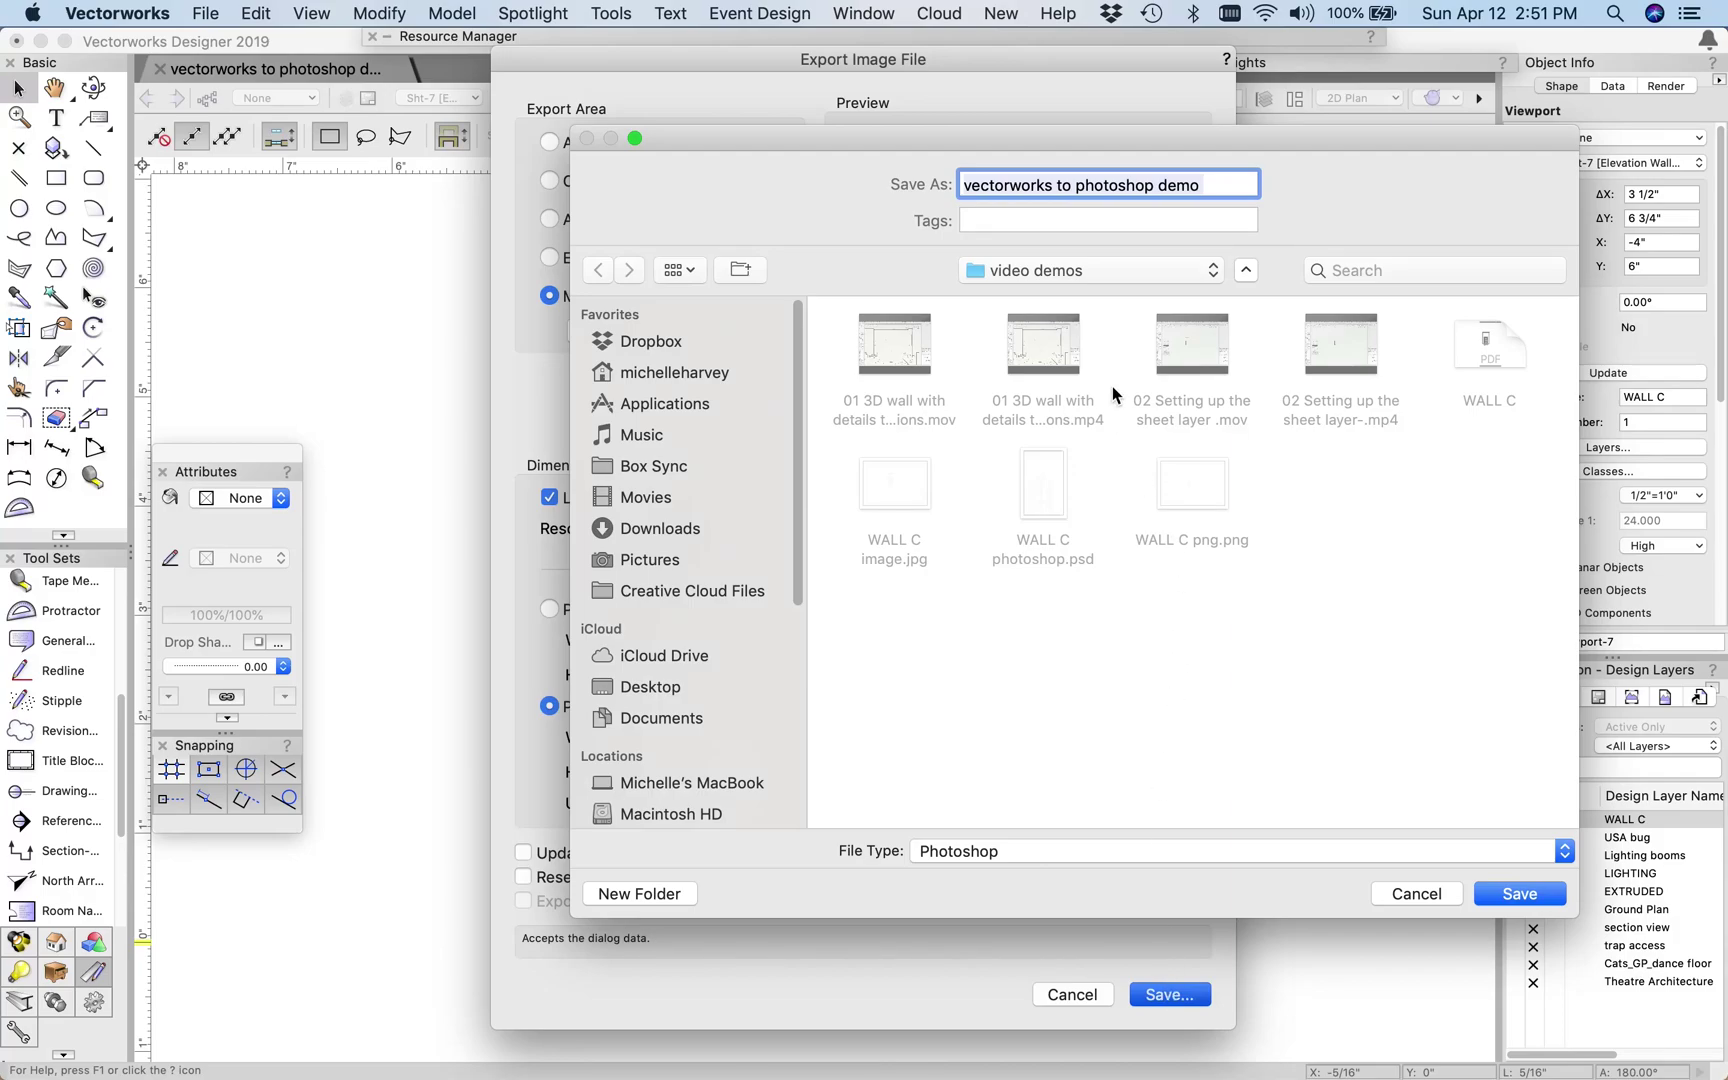
Step: Save the export as 'Wall C photoshop image' in the video demos folder
{"action": "type", "text": "Wall C "}
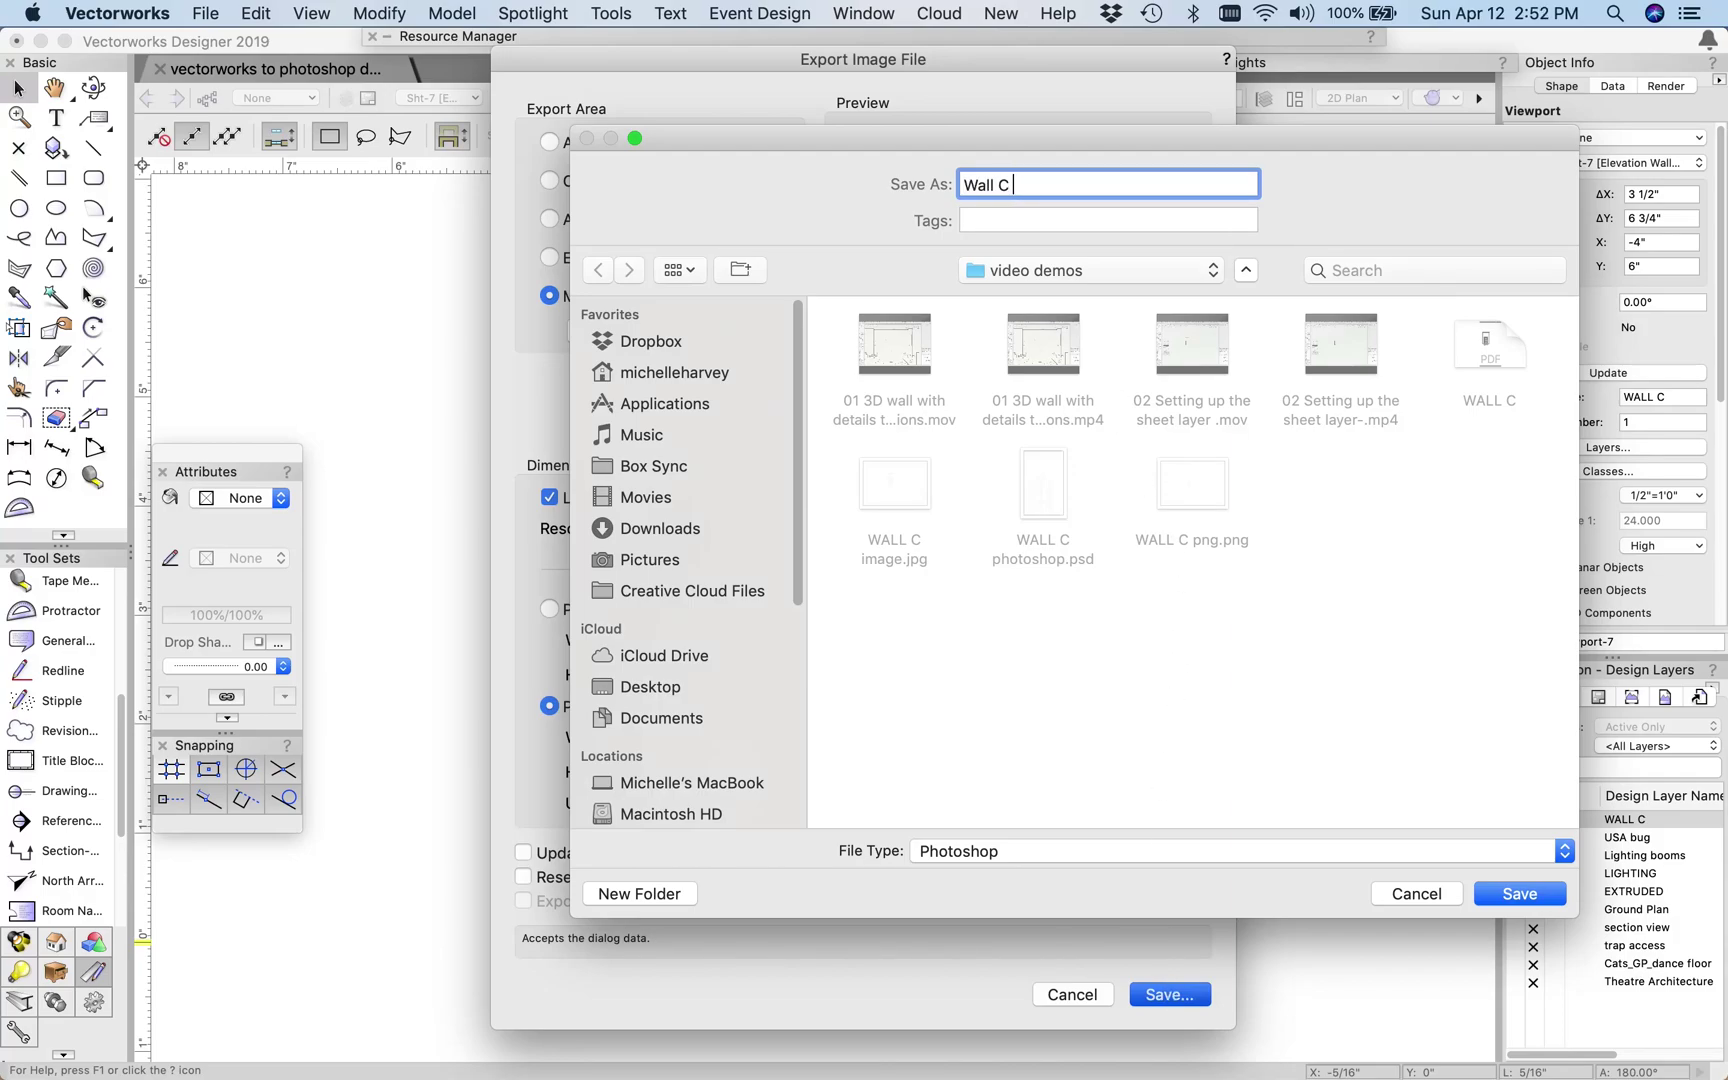
{"action": "type", "text": "photoshop image"}
{"action": "left_click", "coordinate": [1516, 896]}
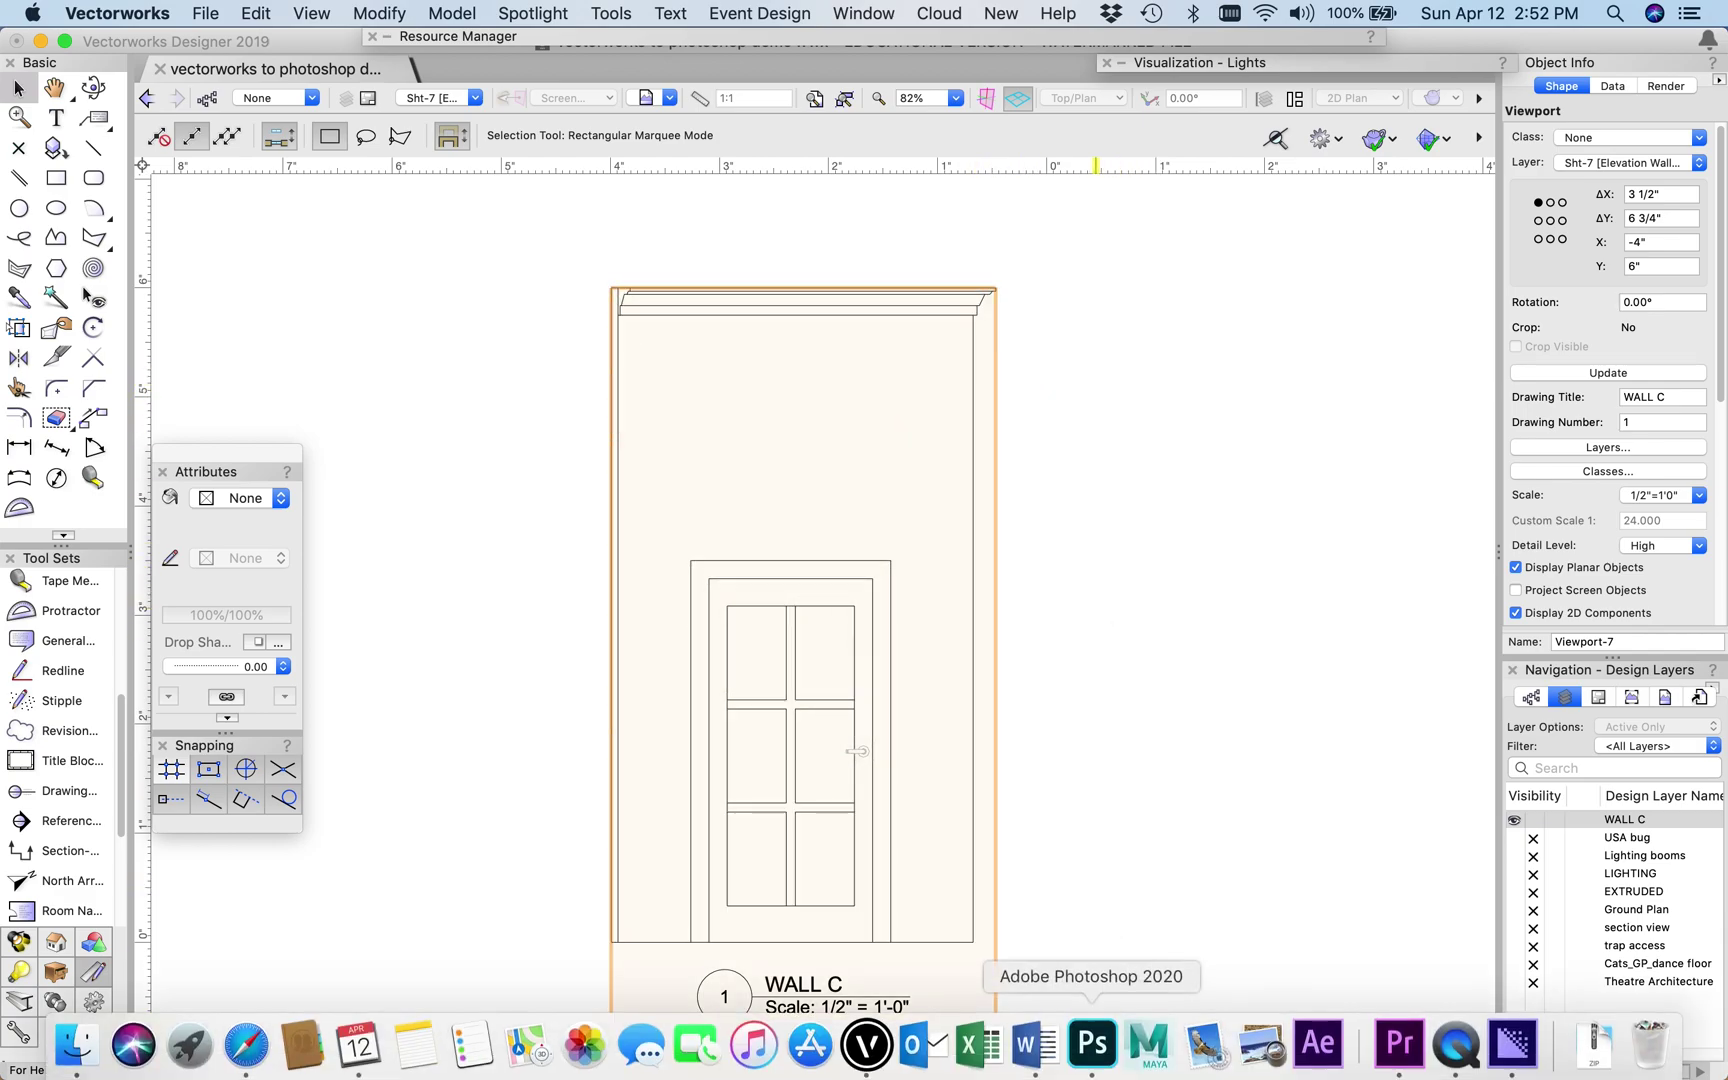
Step: Switch to Photoshop and open Wall C photoshop image.psd
{"action": "left_click", "coordinate": [1093, 1045]}
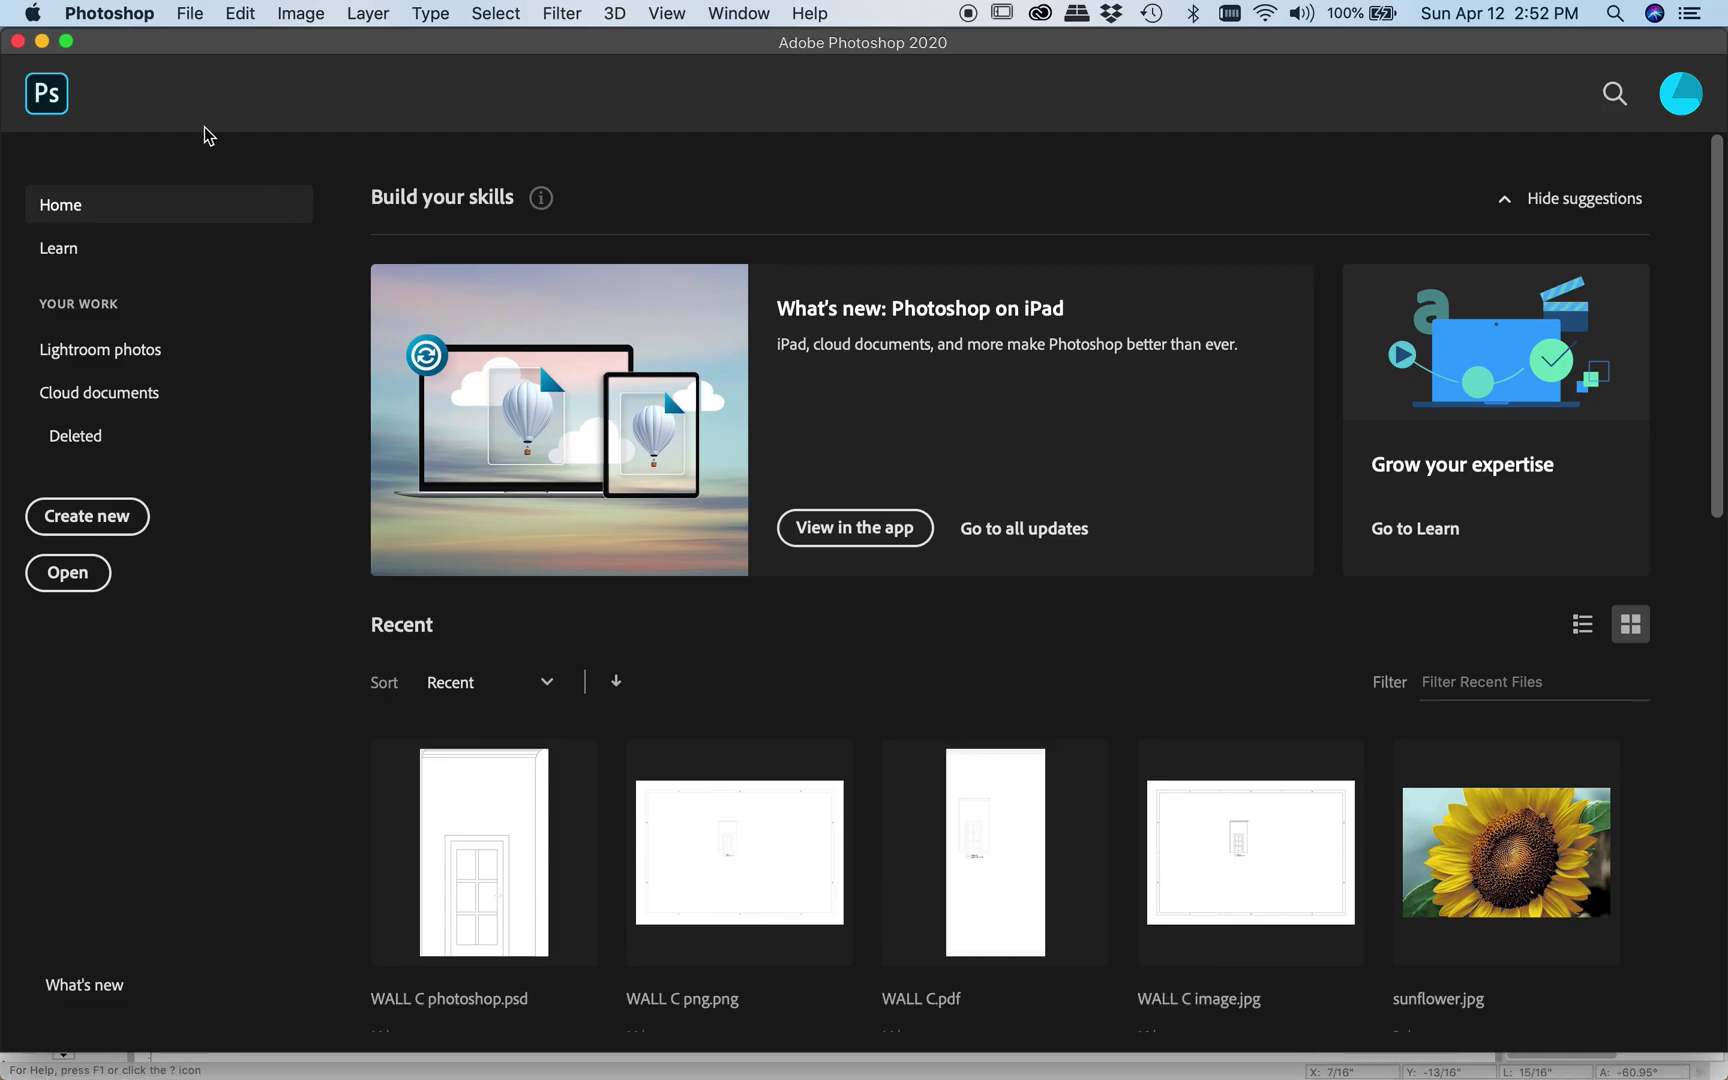
{"action": "left_click", "coordinate": [189, 14]}
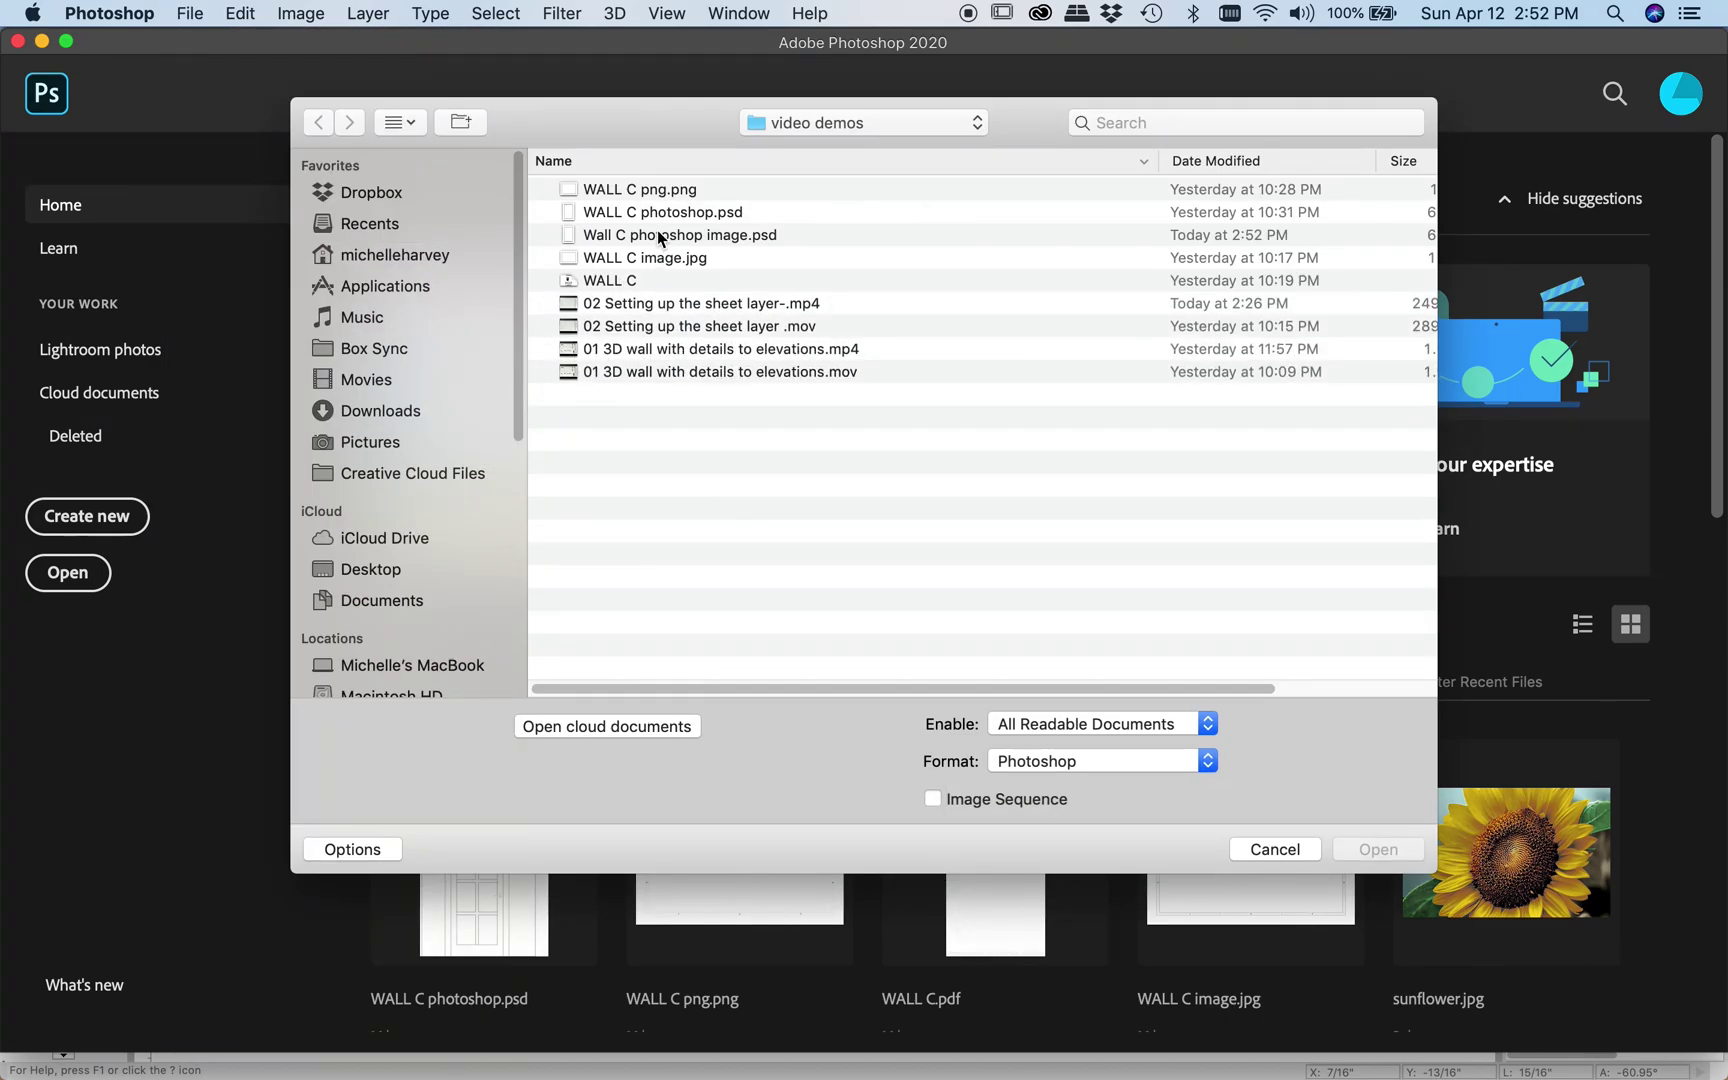
{"action": "left_click", "coordinate": [657, 234]}
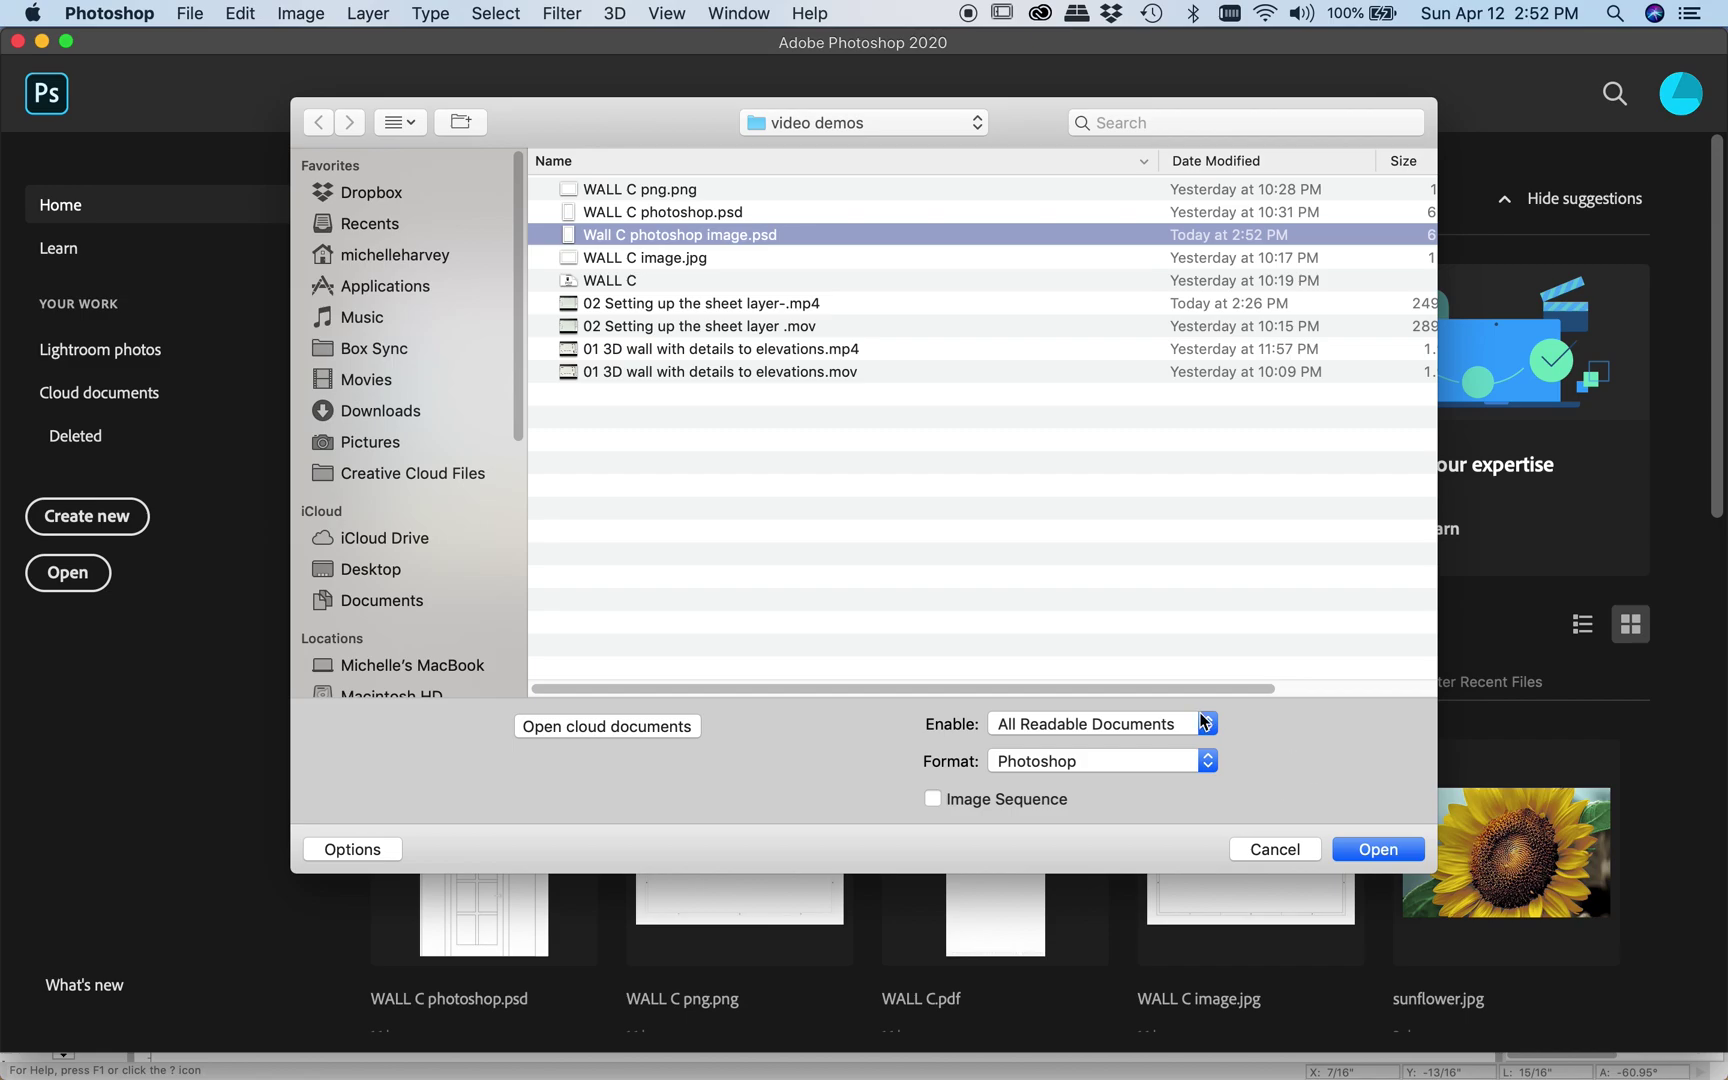
{"action": "left_click", "coordinate": [1380, 850]}
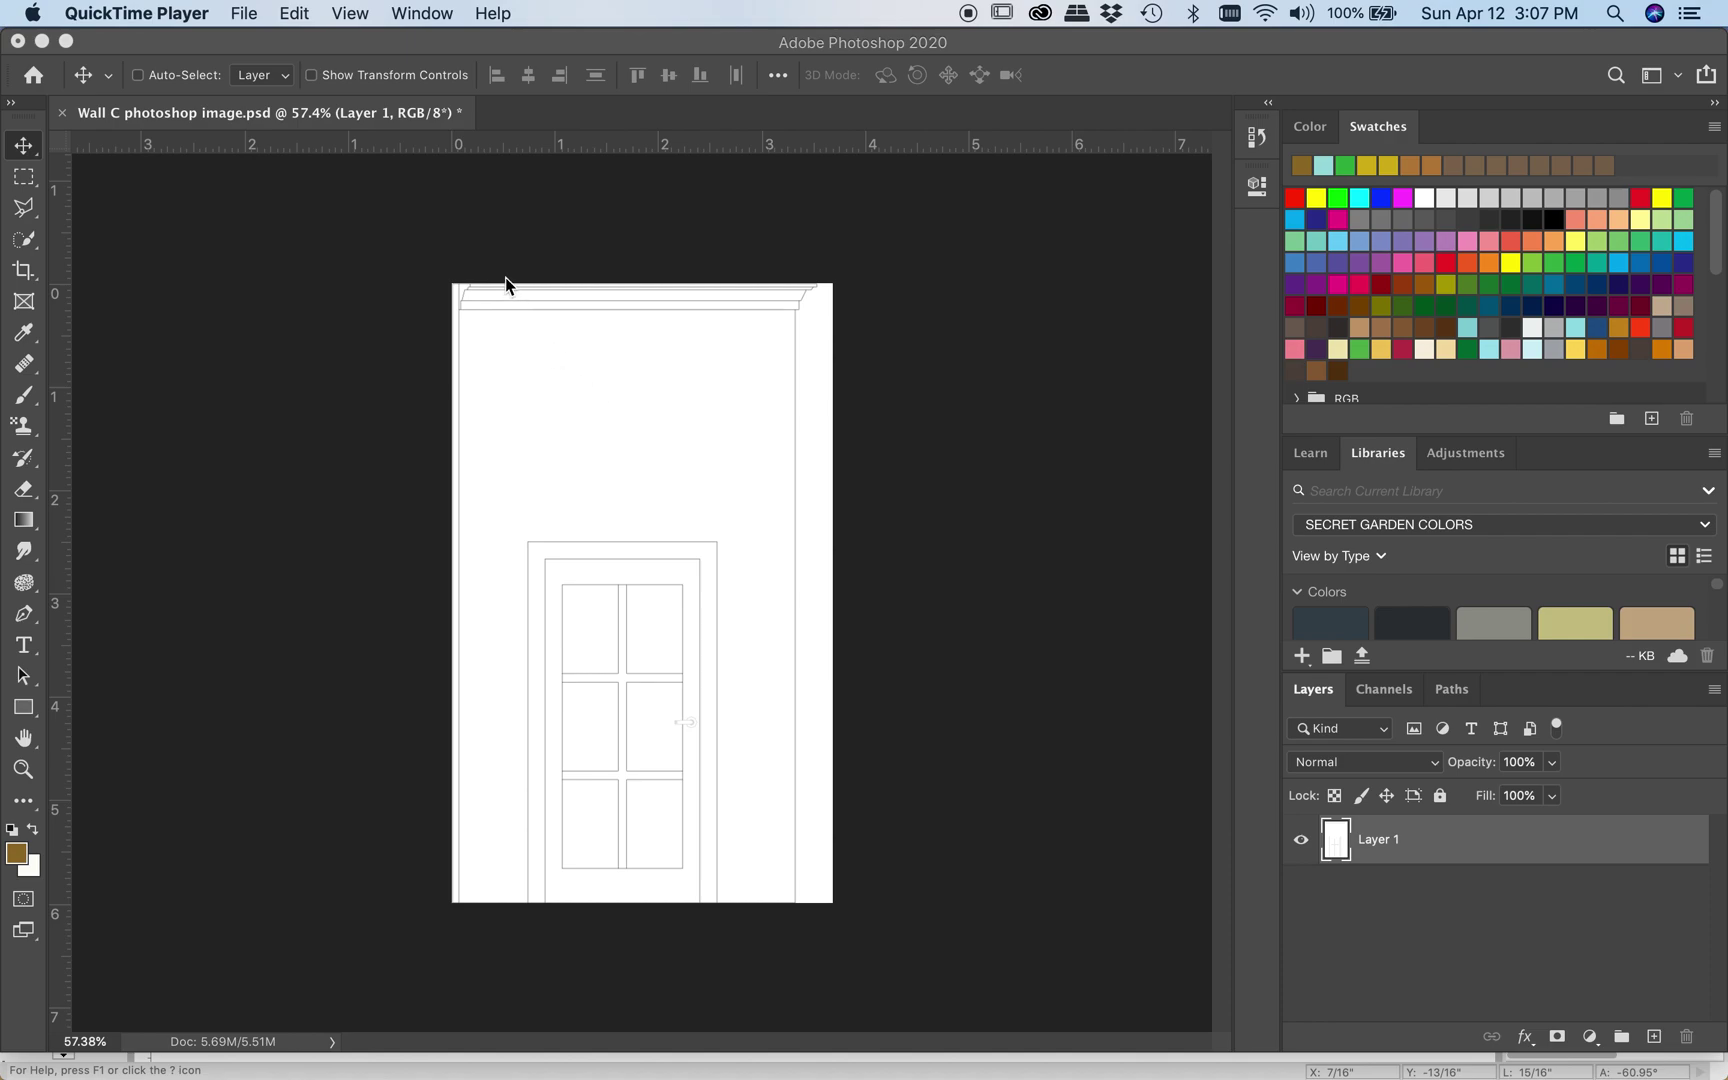
Step: In Image Size, enter a 12-inch height so the linked width becomes 7.367 inches
{"action": "left_click", "coordinate": [305, 216]}
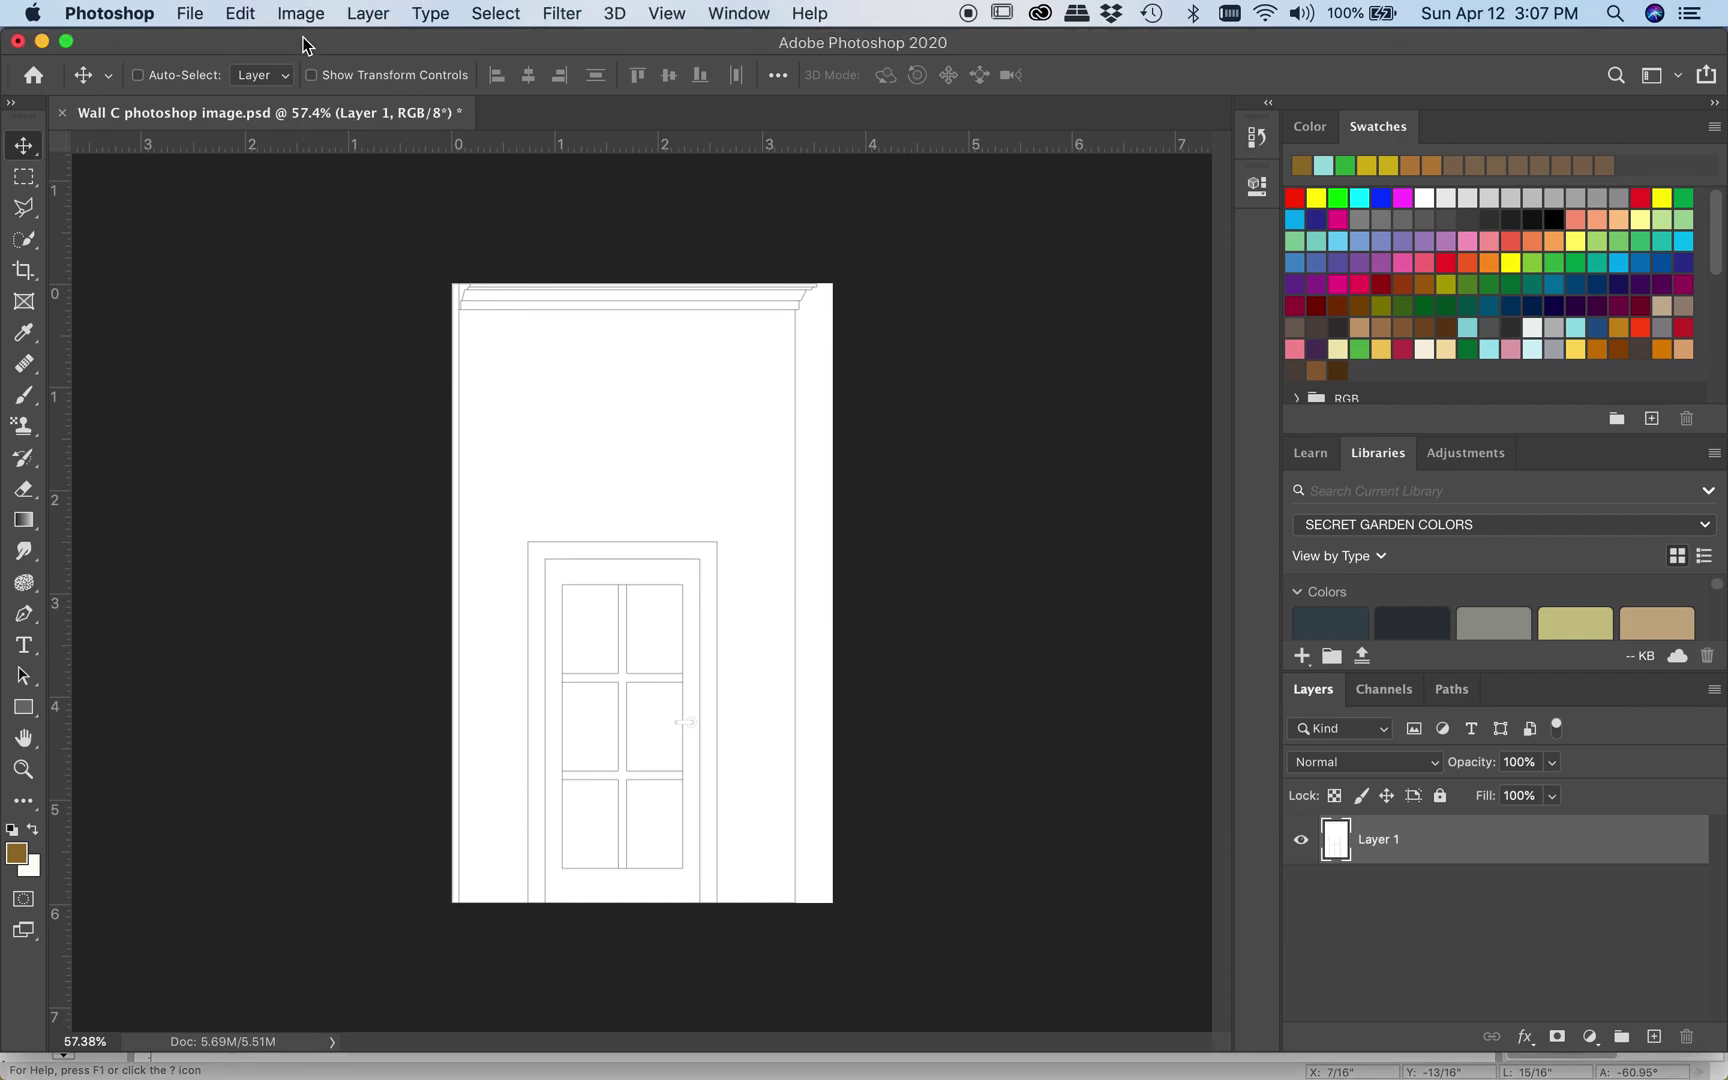
{"action": "left_click", "coordinate": [300, 14]}
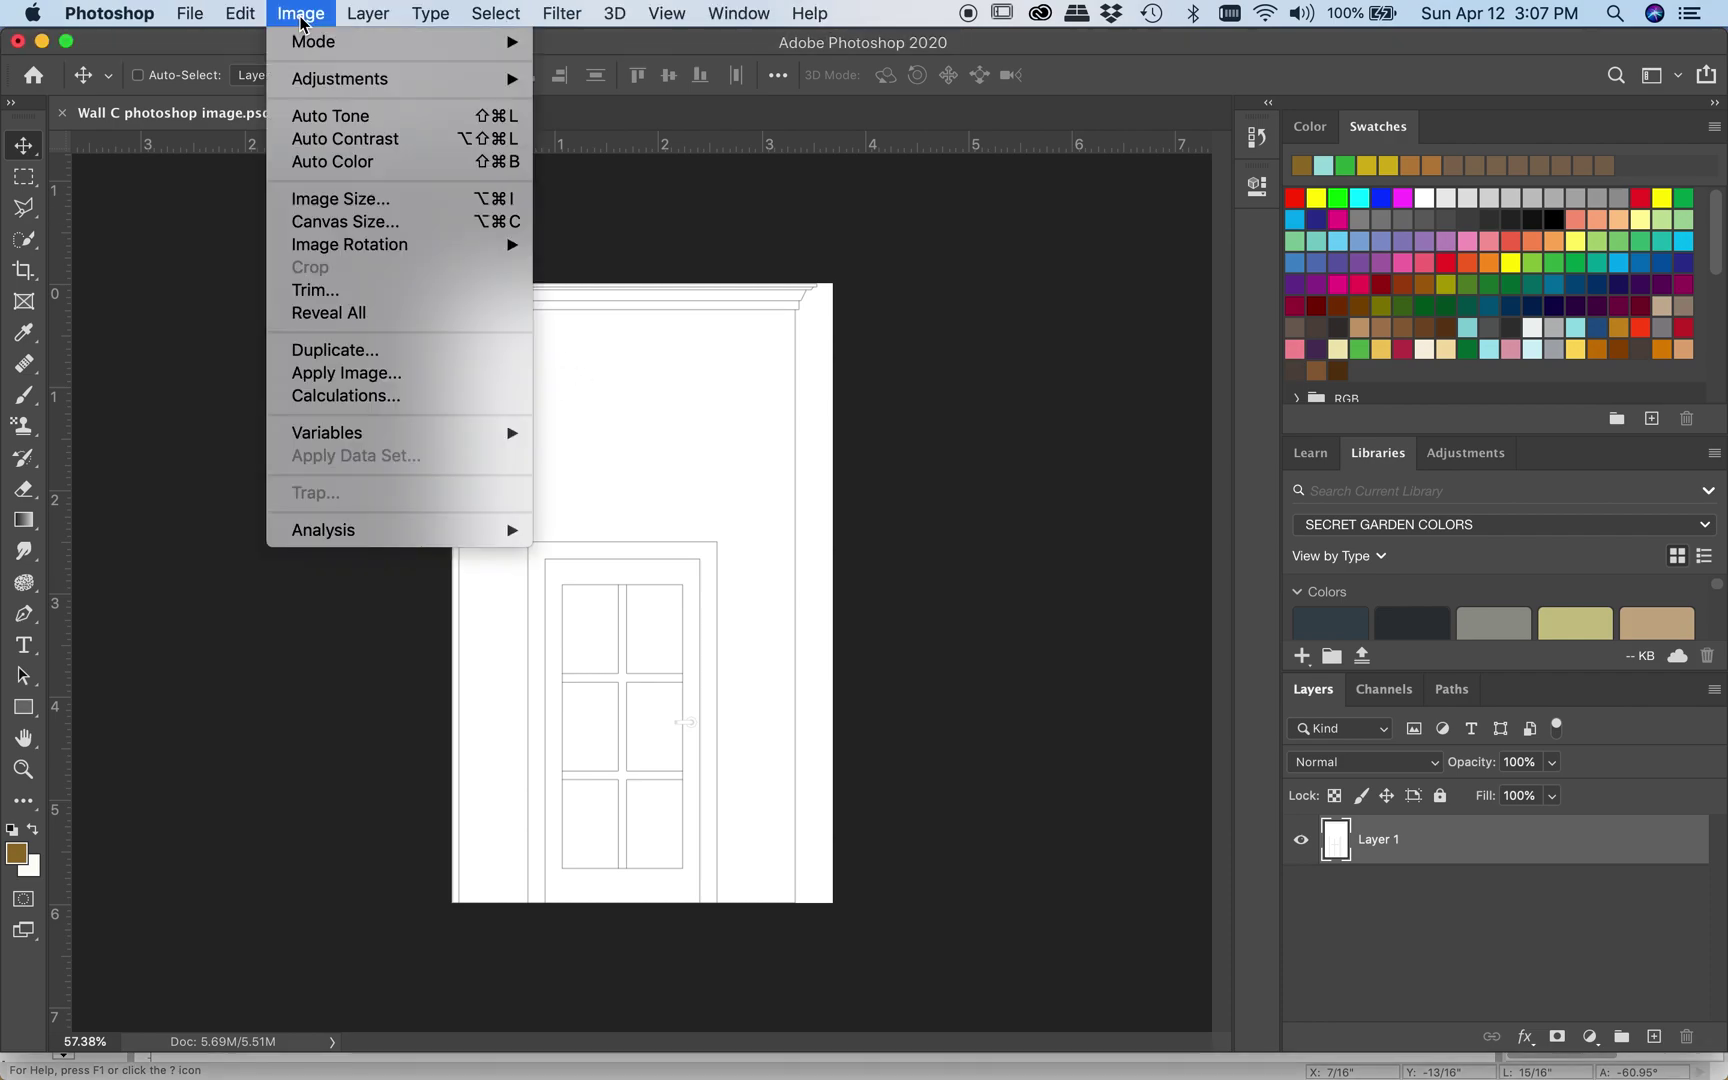
{"action": "left_click", "coordinate": [330, 200]}
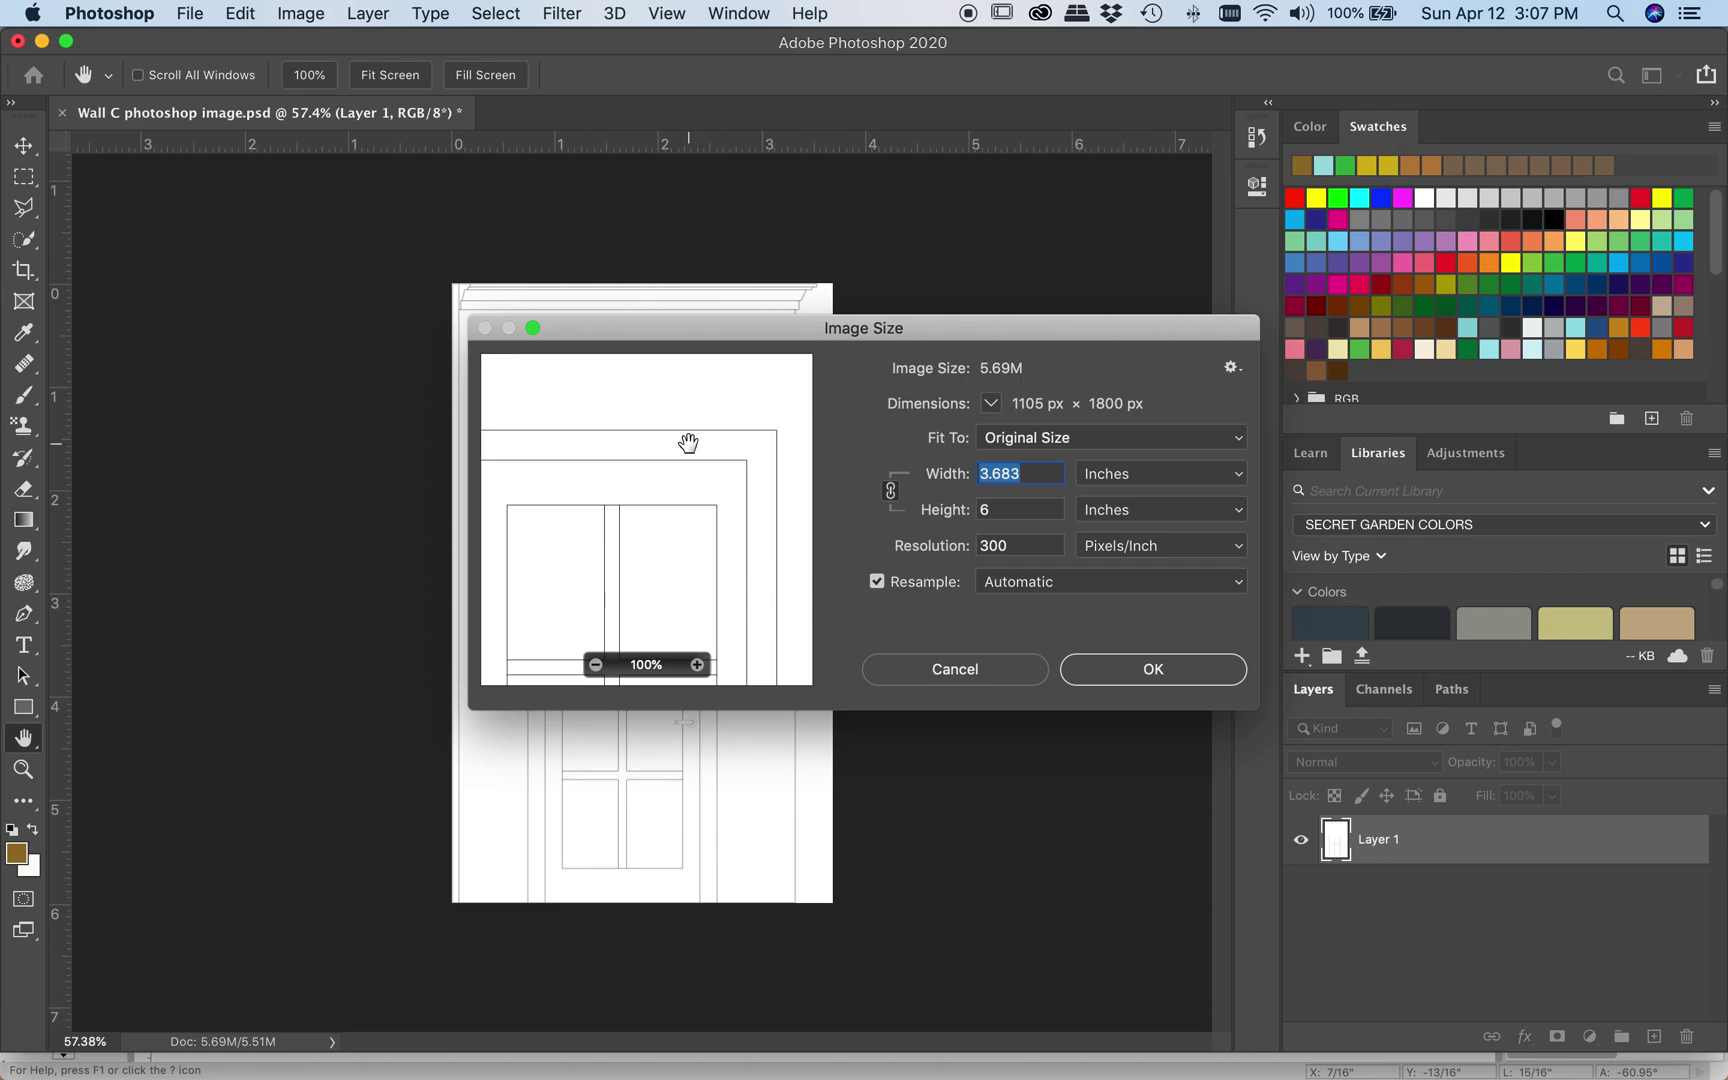
{"action": "left_click_drag", "start_coordinate": [998, 510], "coordinate": [977, 510]}
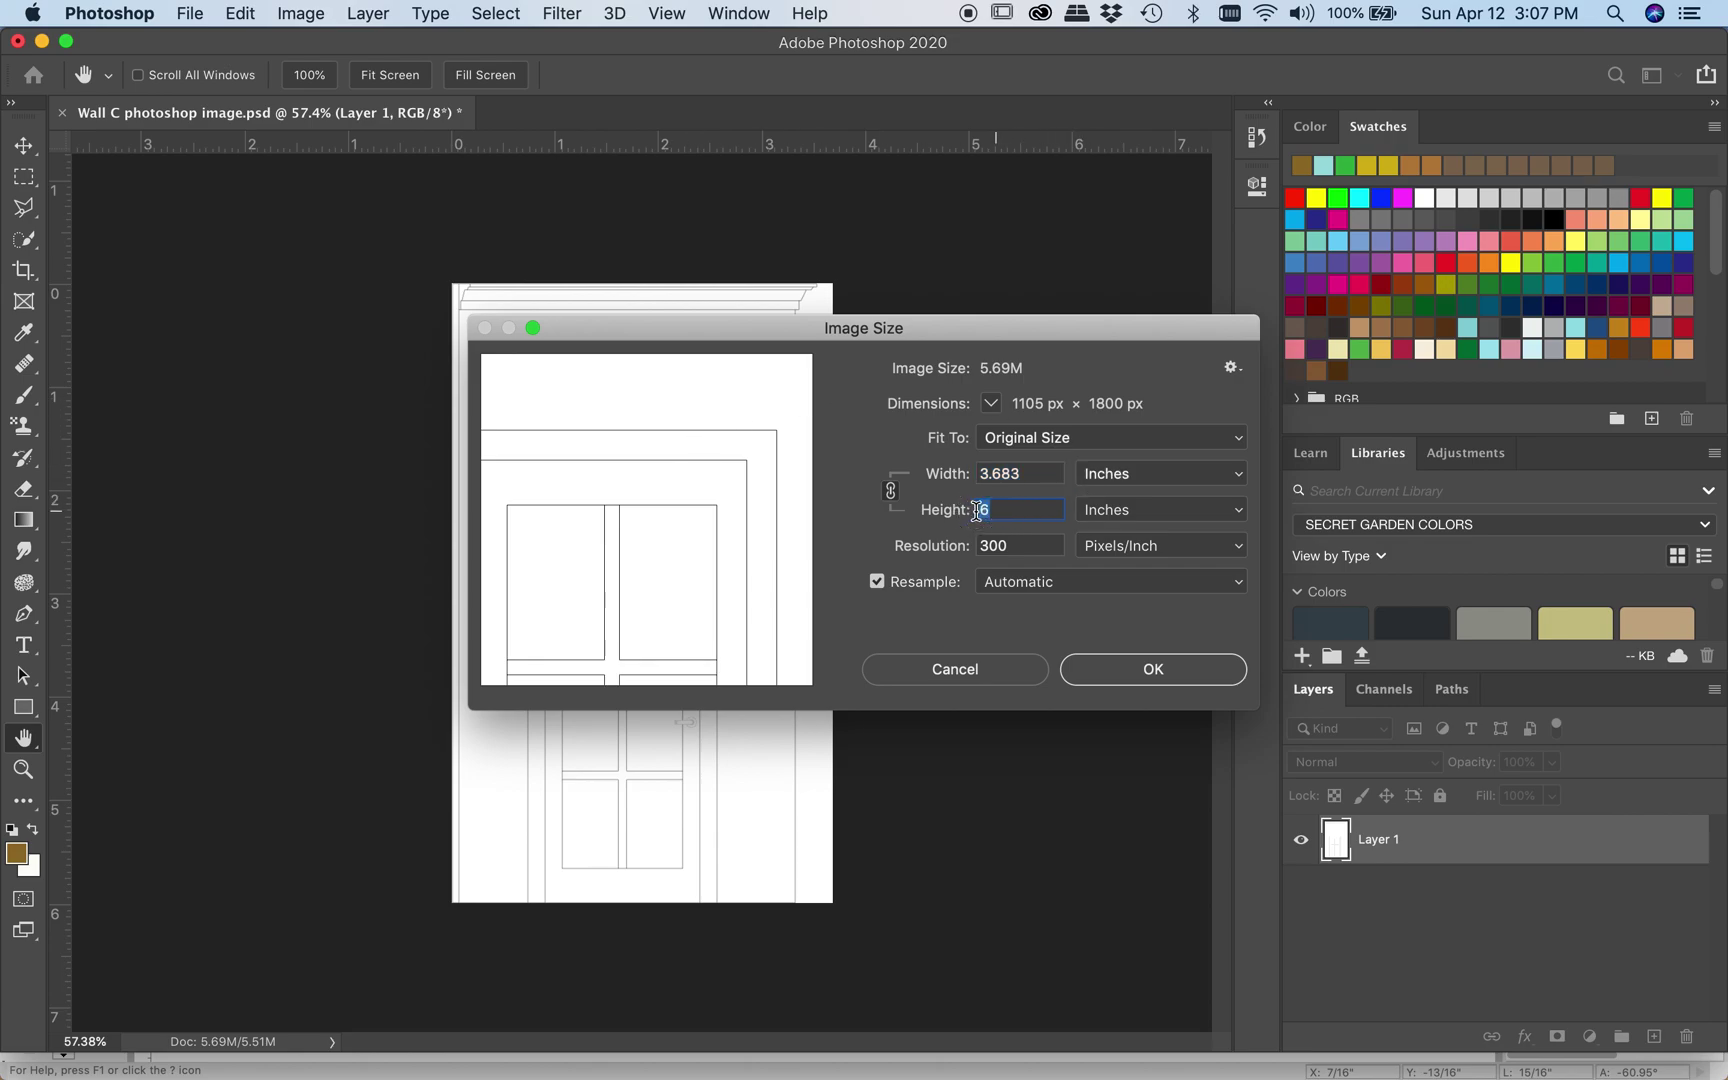
{"action": "type", "text": "12"}
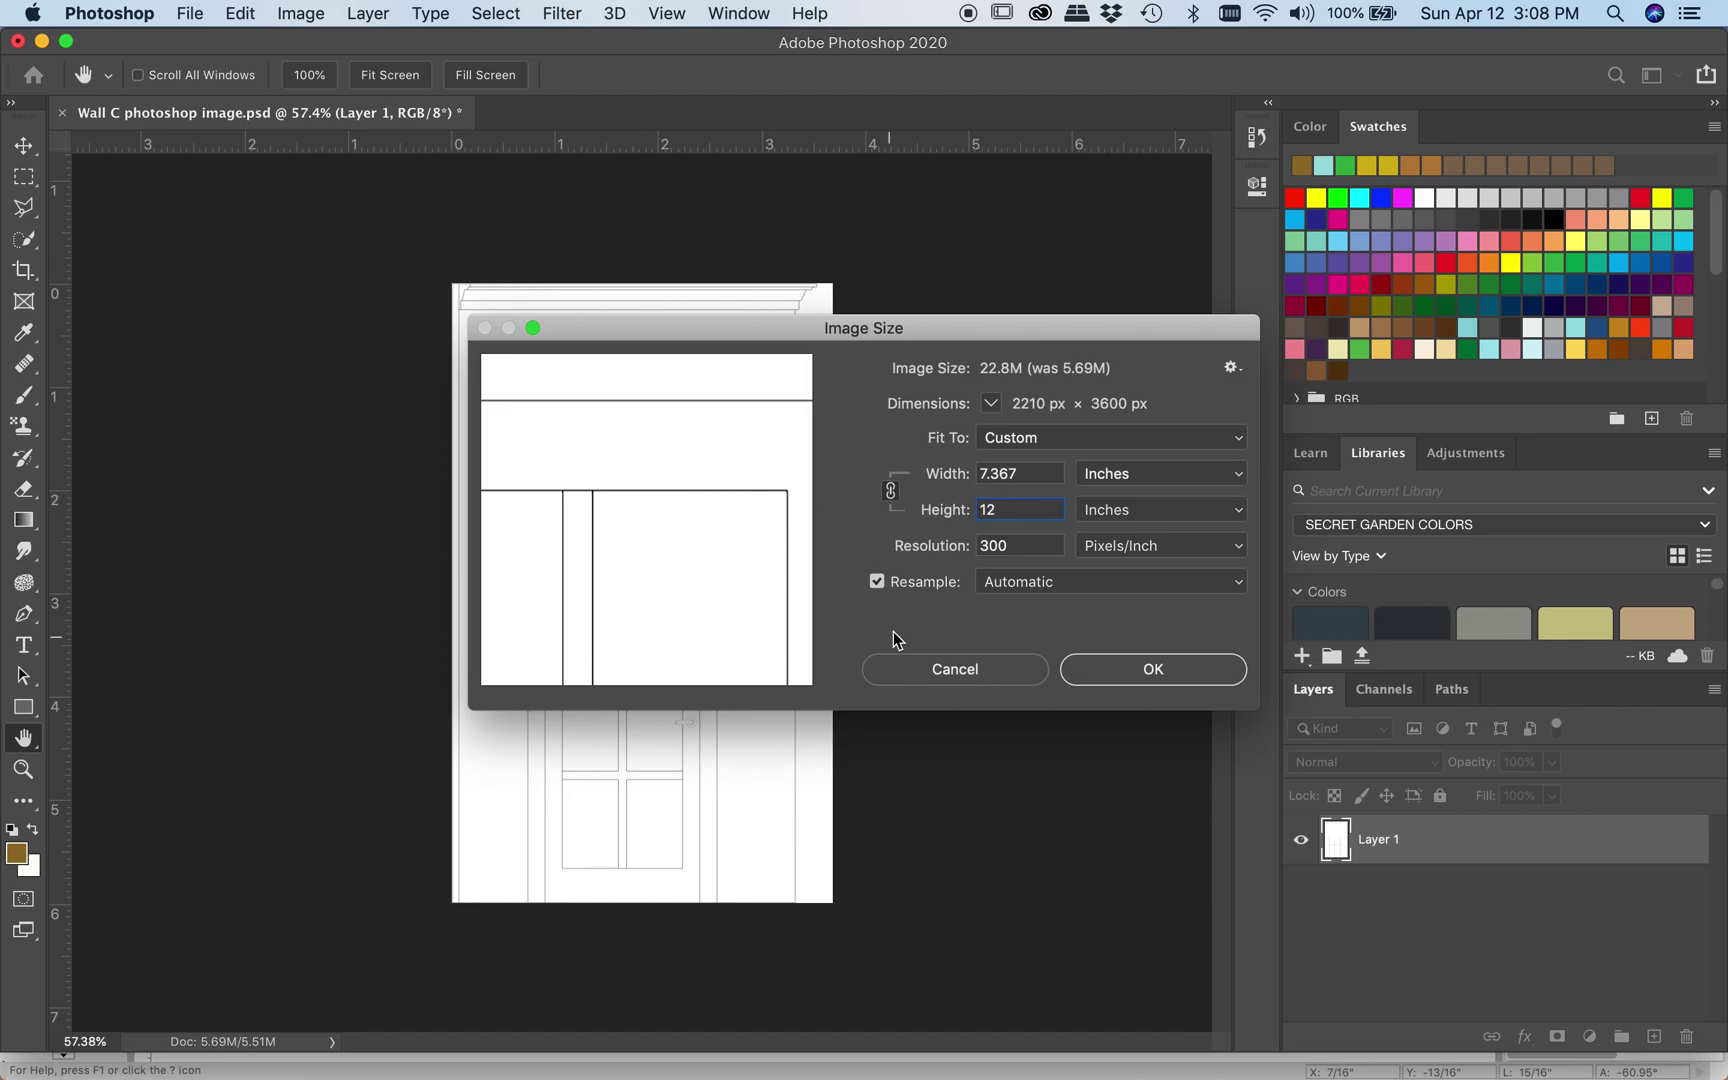
{"action": "left_click", "coordinate": [1153, 669]}
Step: Switch to the Move tool and zoom in and out to inspect the resized 2210 × 3600 px drawing
{"action": "key", "text": "v"}
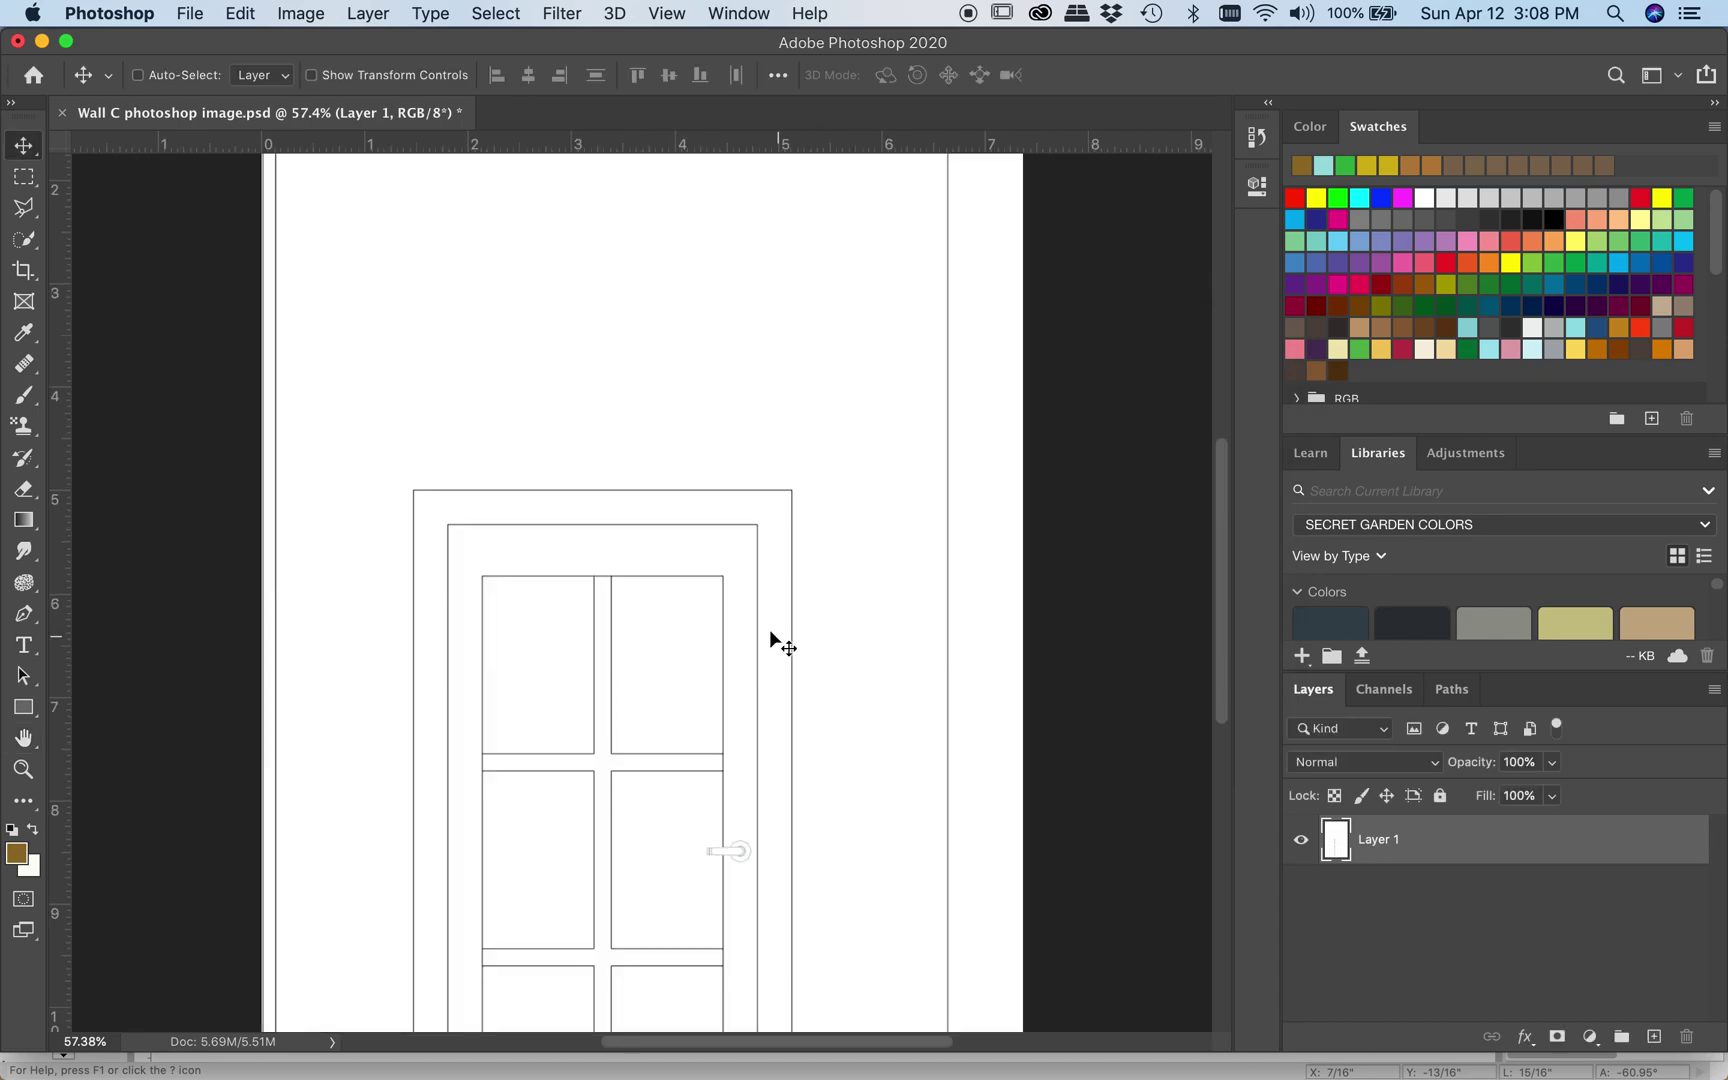
{"action": "scroll", "coordinate": [782, 610], "scroll_direction": "down", "scroll_amount": 3}
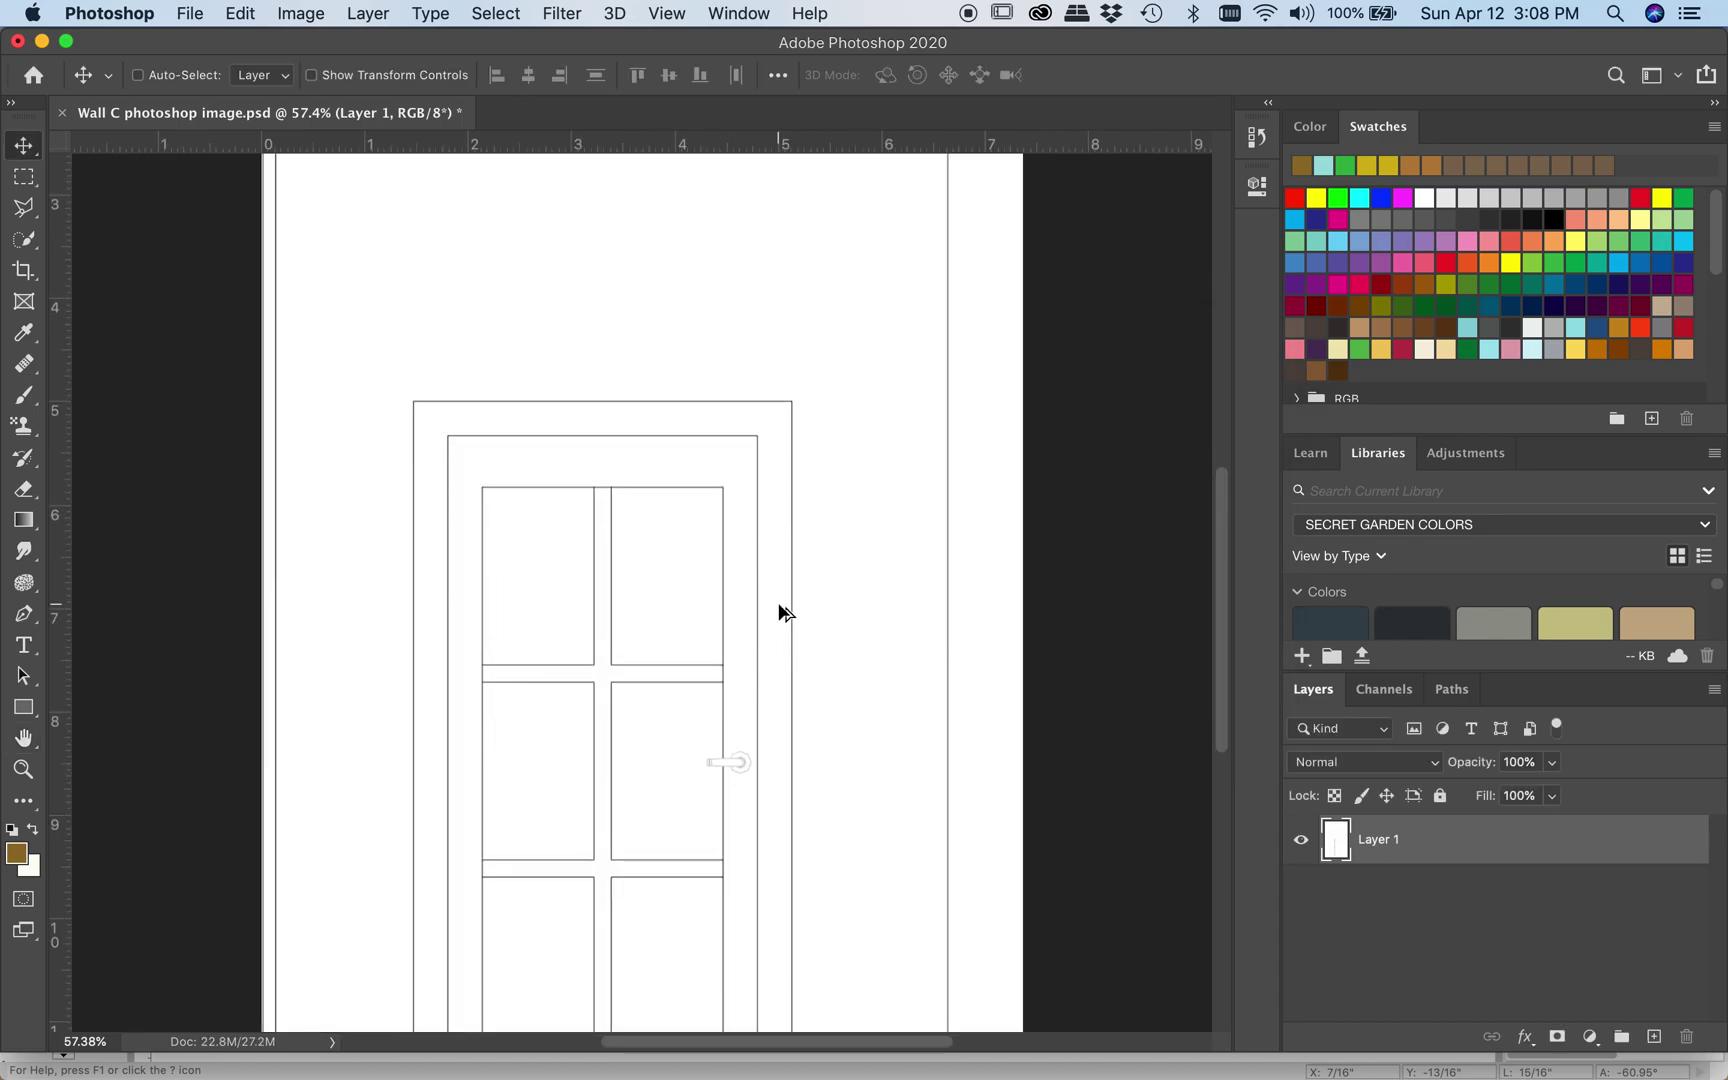
{"action": "scroll", "coordinate": [782, 610], "scroll_direction": "down", "scroll_amount": 3}
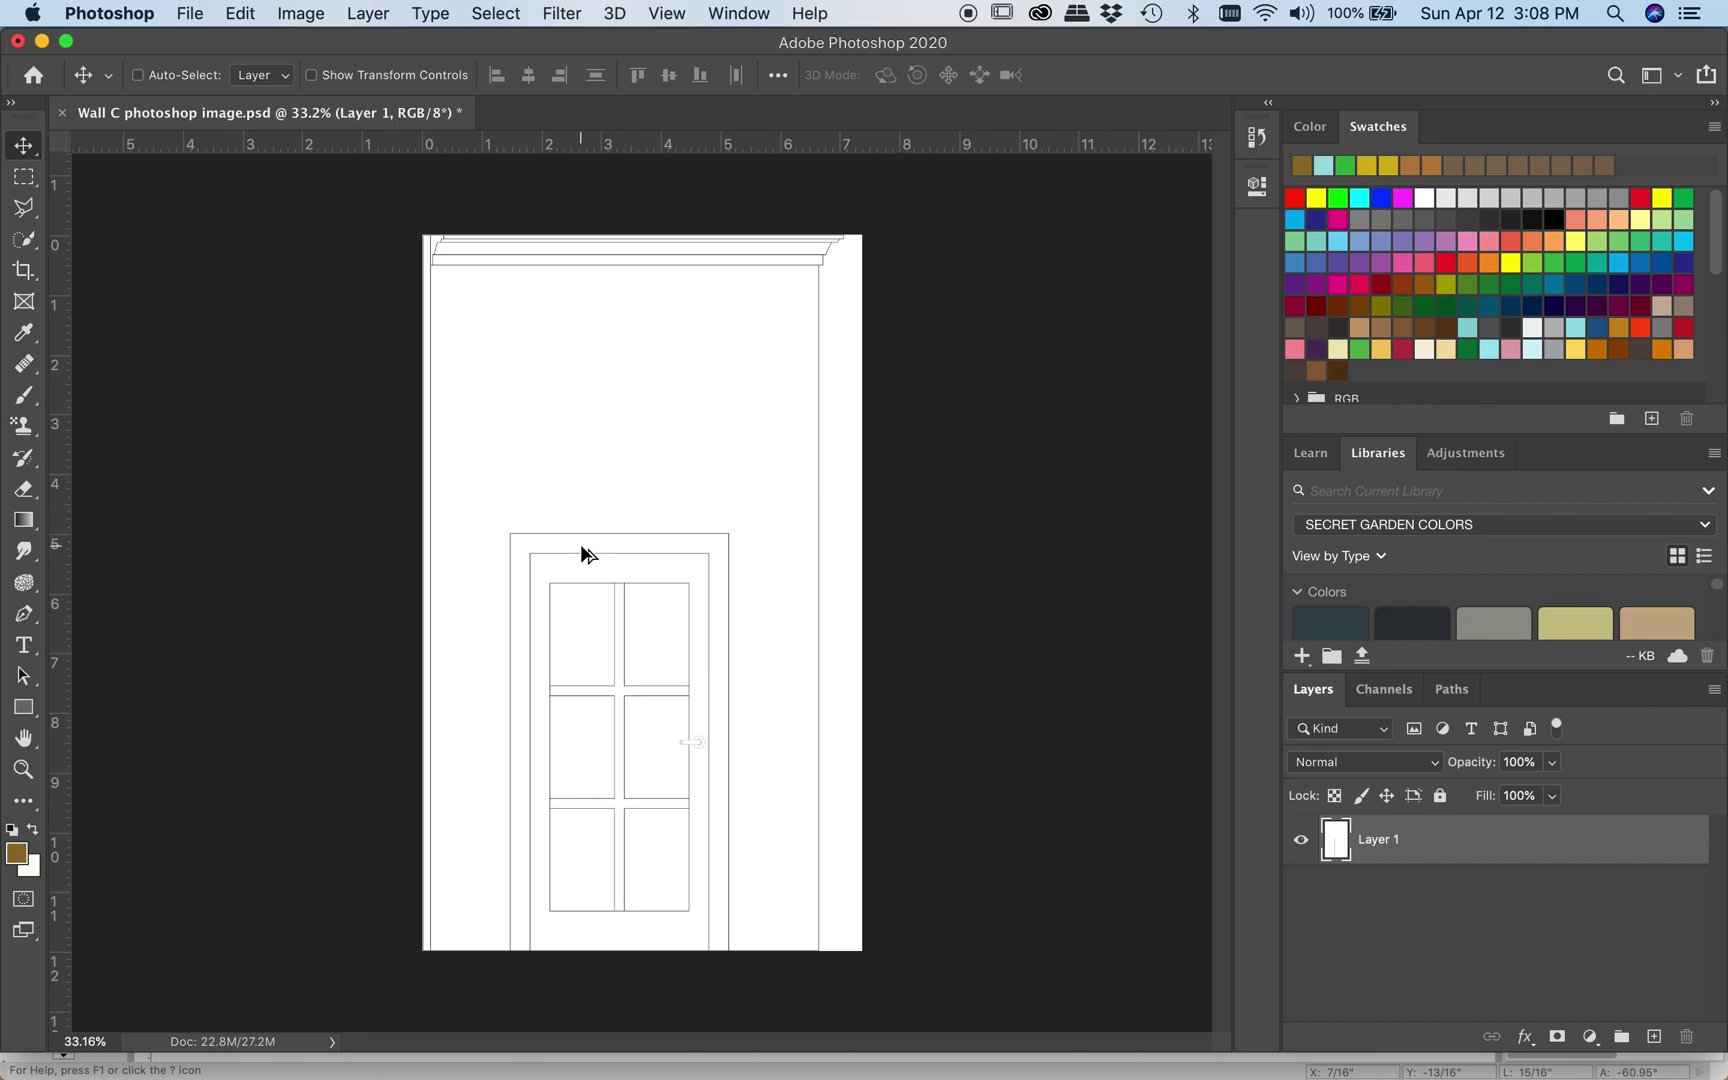
{"action": "scroll", "coordinate": [580, 544], "scroll_direction": "up", "scroll_amount": 5}
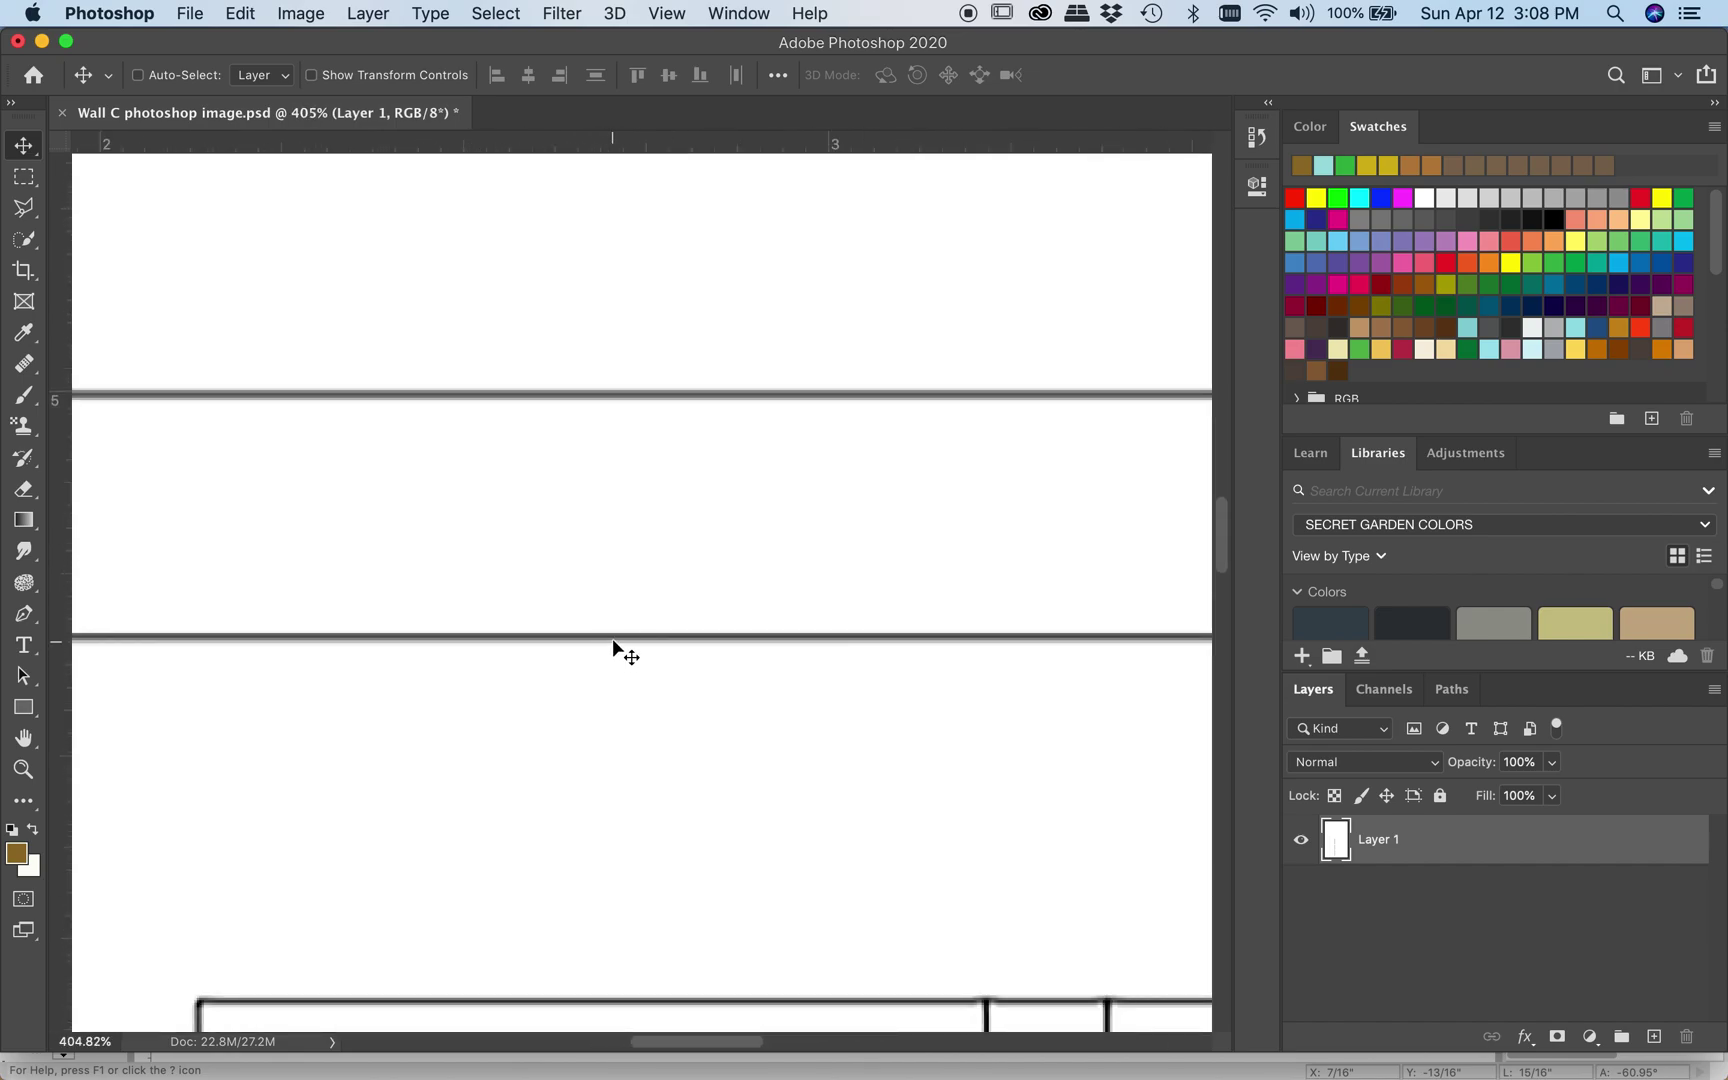
{"action": "scroll", "coordinate": [620, 690], "scroll_direction": "down", "scroll_amount": 10}
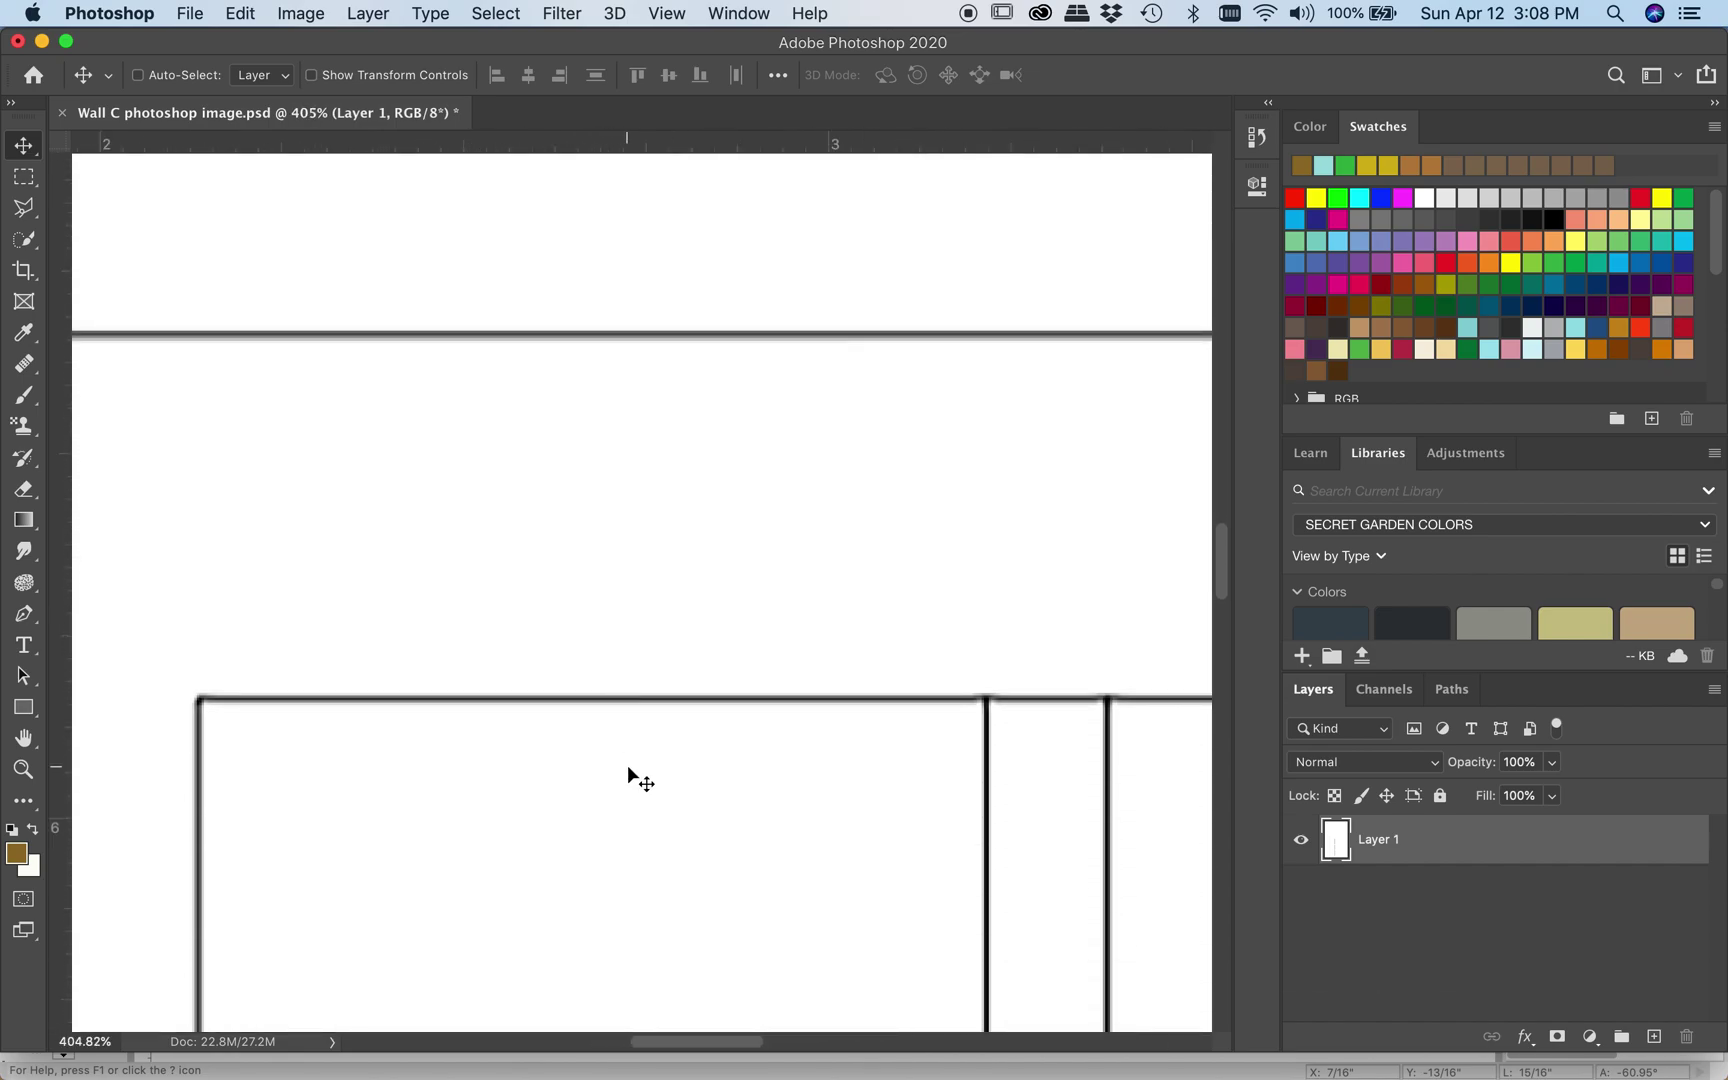
{"action": "scroll", "coordinate": [631, 777], "scroll_direction": "down", "scroll_amount": 6}
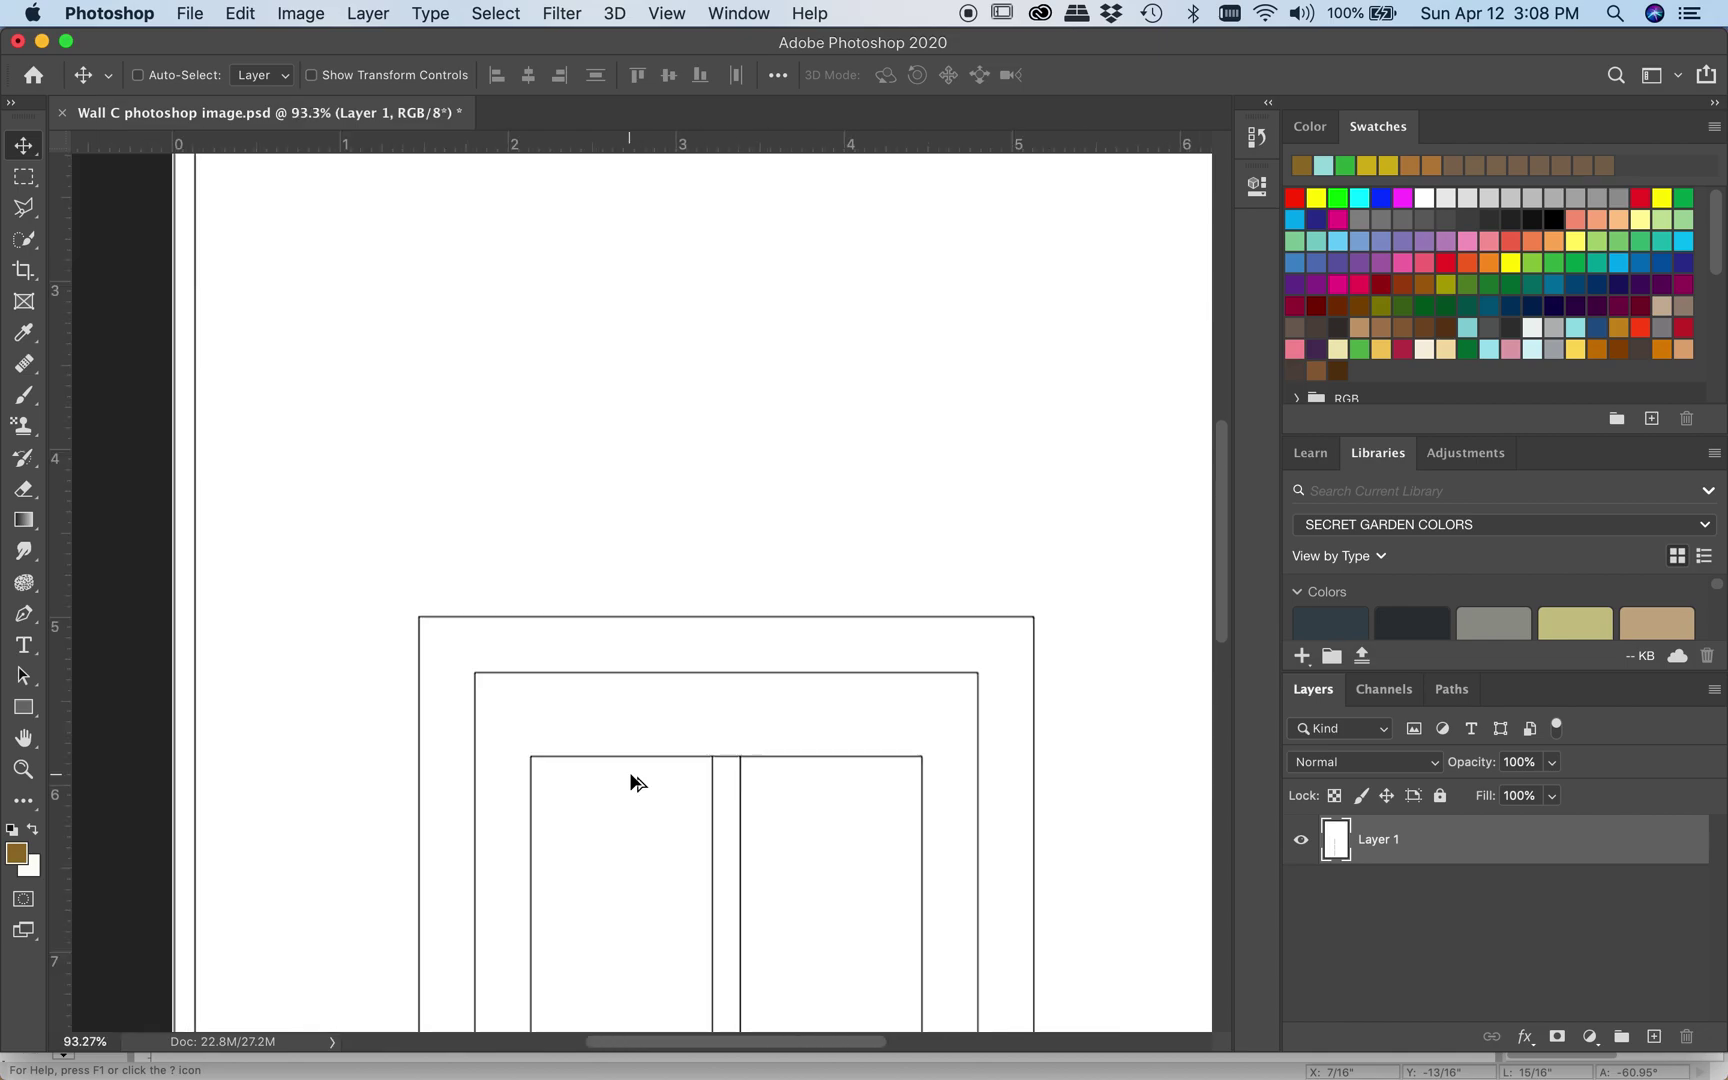
{"action": "scroll", "coordinate": [631, 777], "scroll_direction": "down", "scroll_amount": 4}
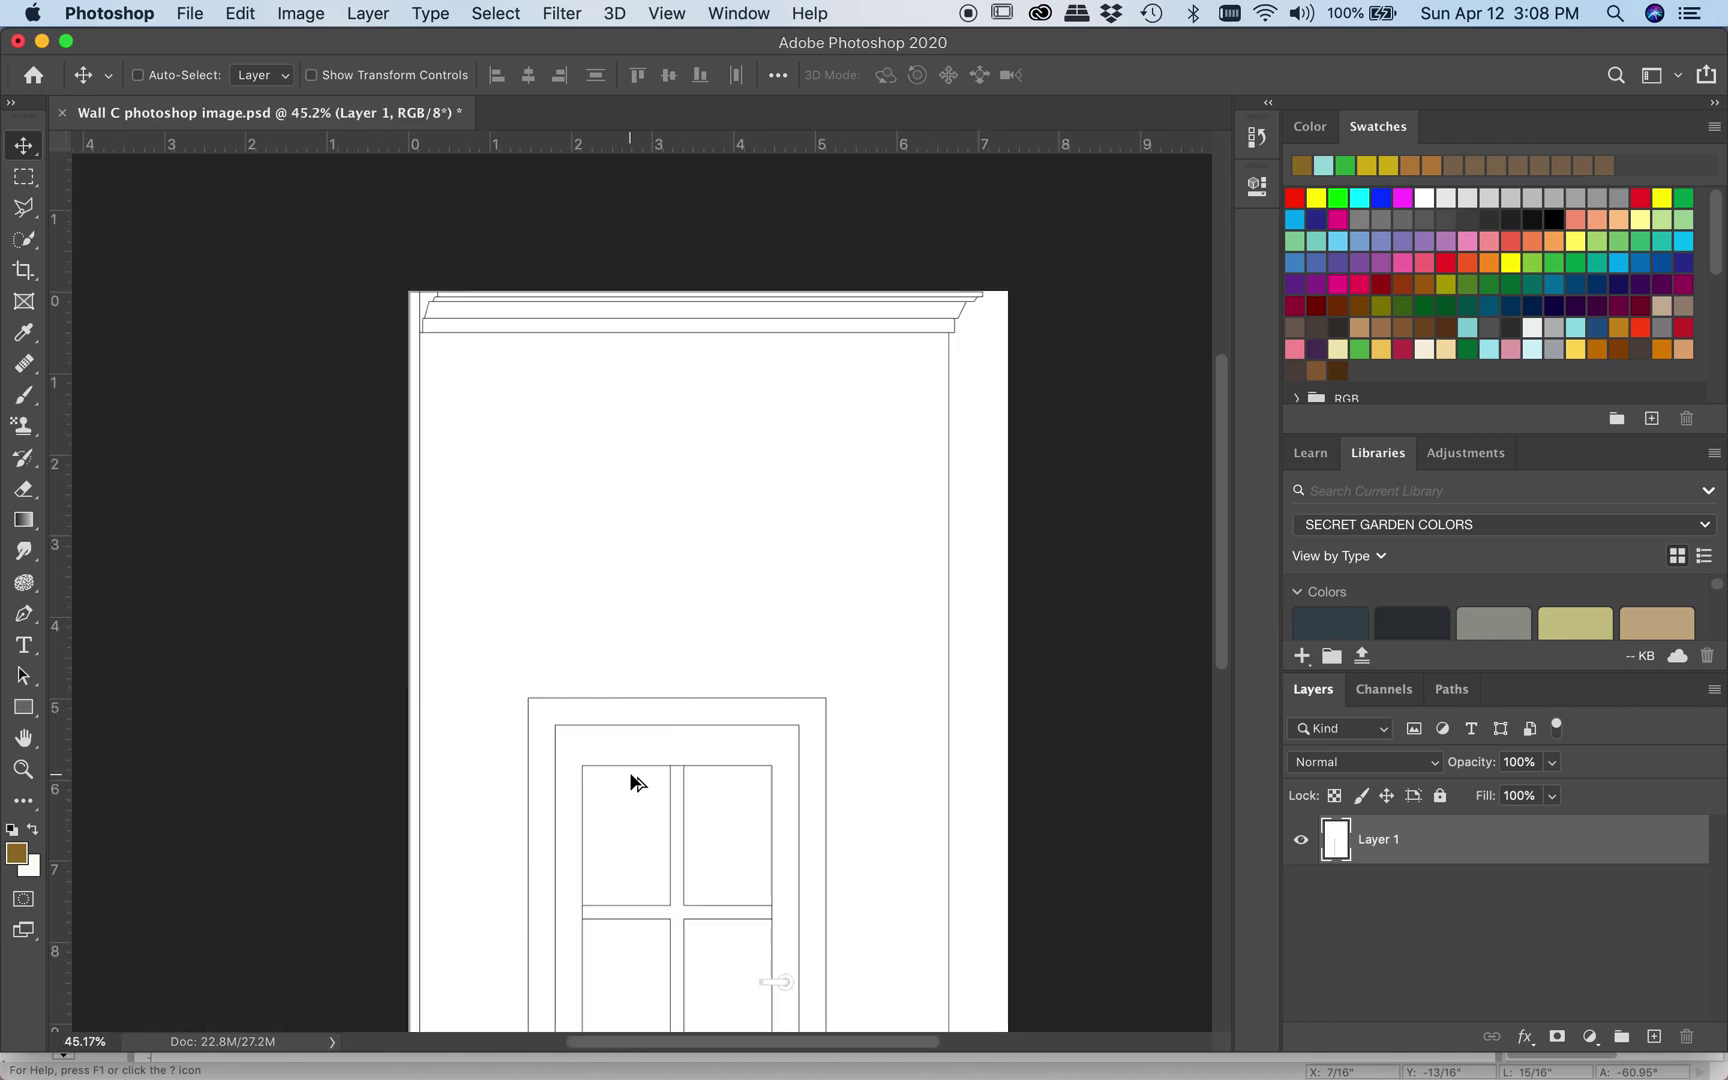
{"action": "scroll", "coordinate": [630, 785], "scroll_direction": "down", "scroll_amount": 3}
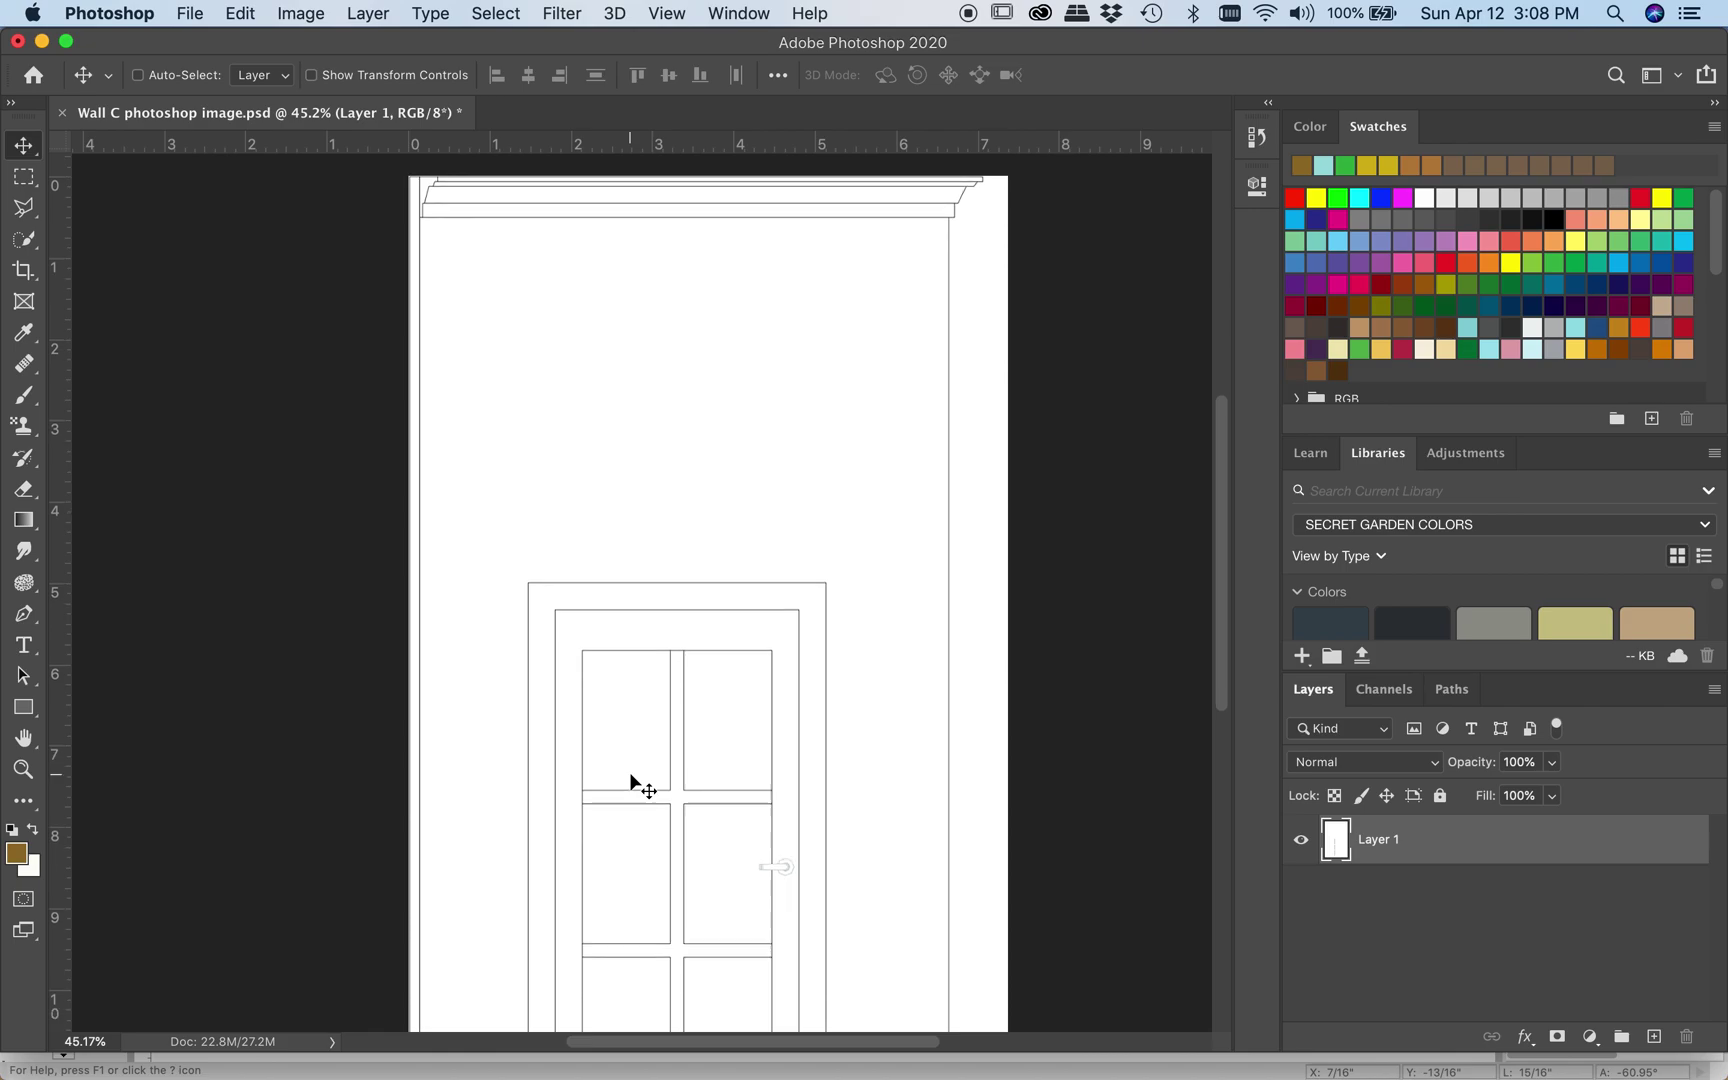
{"action": "scroll", "coordinate": [631, 783], "scroll_direction": "down", "scroll_amount": 1}
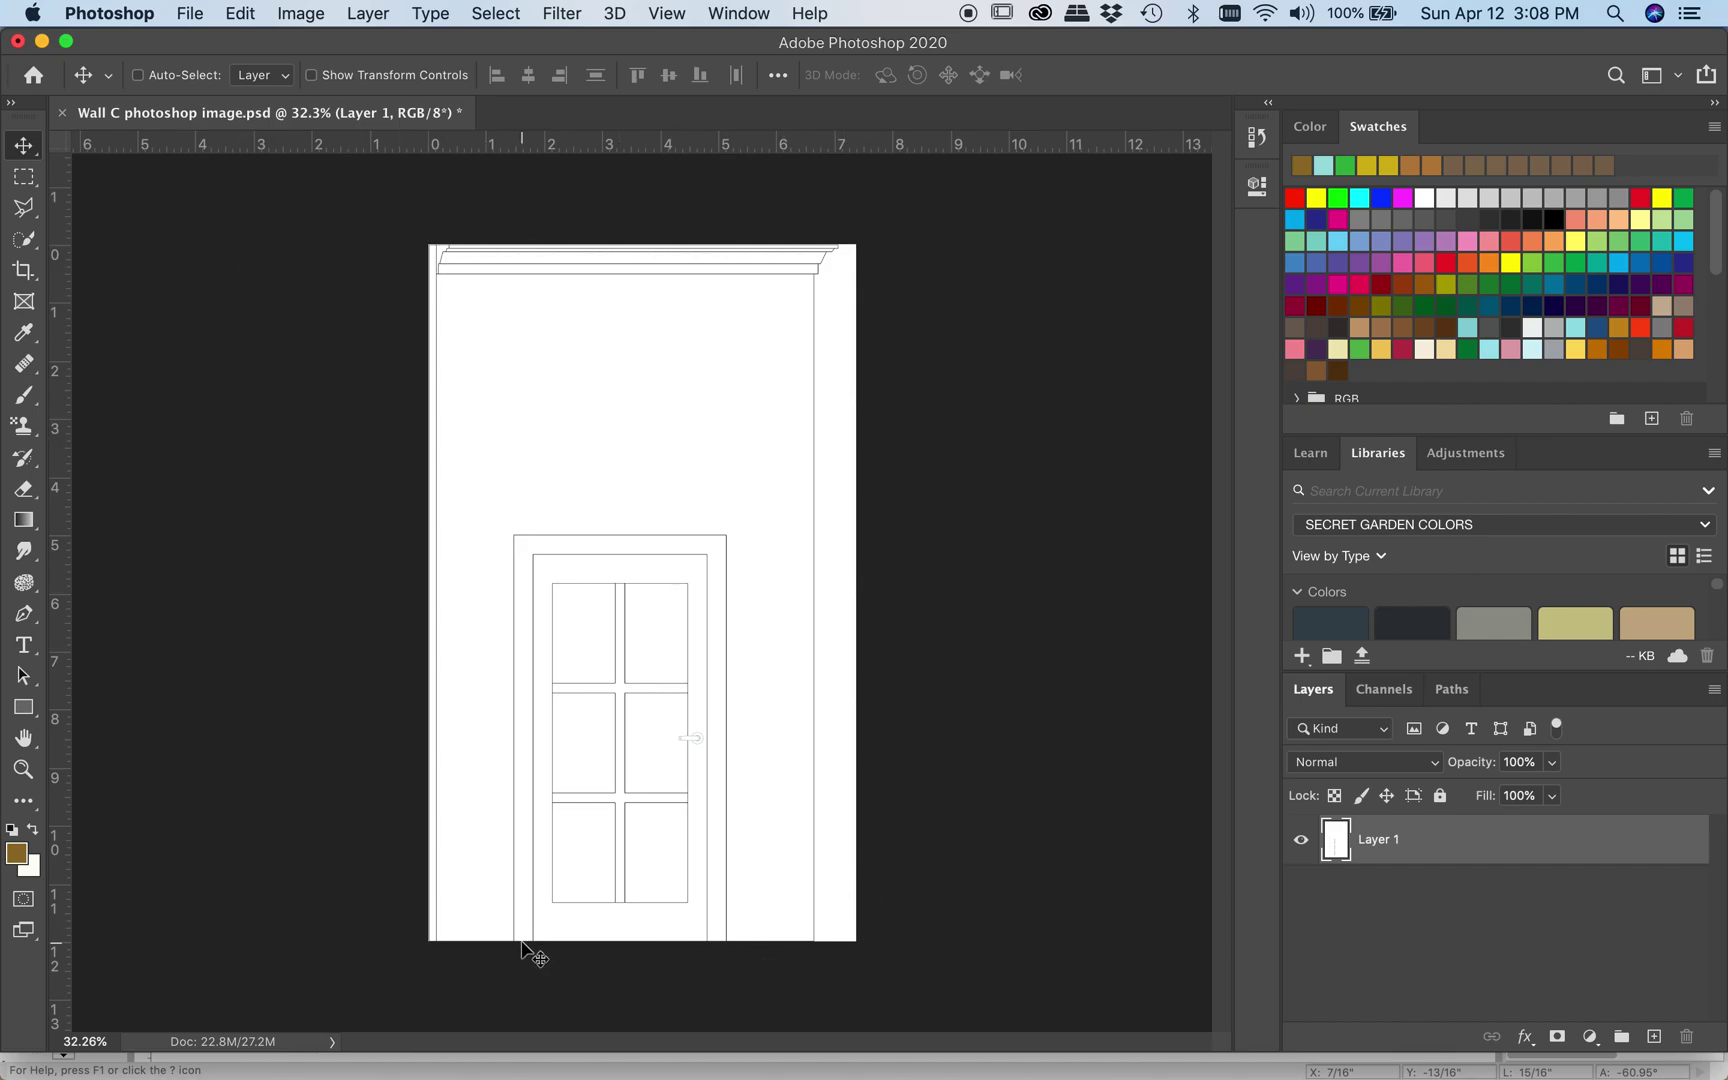
{"action": "left_click", "coordinate": [297, 14]}
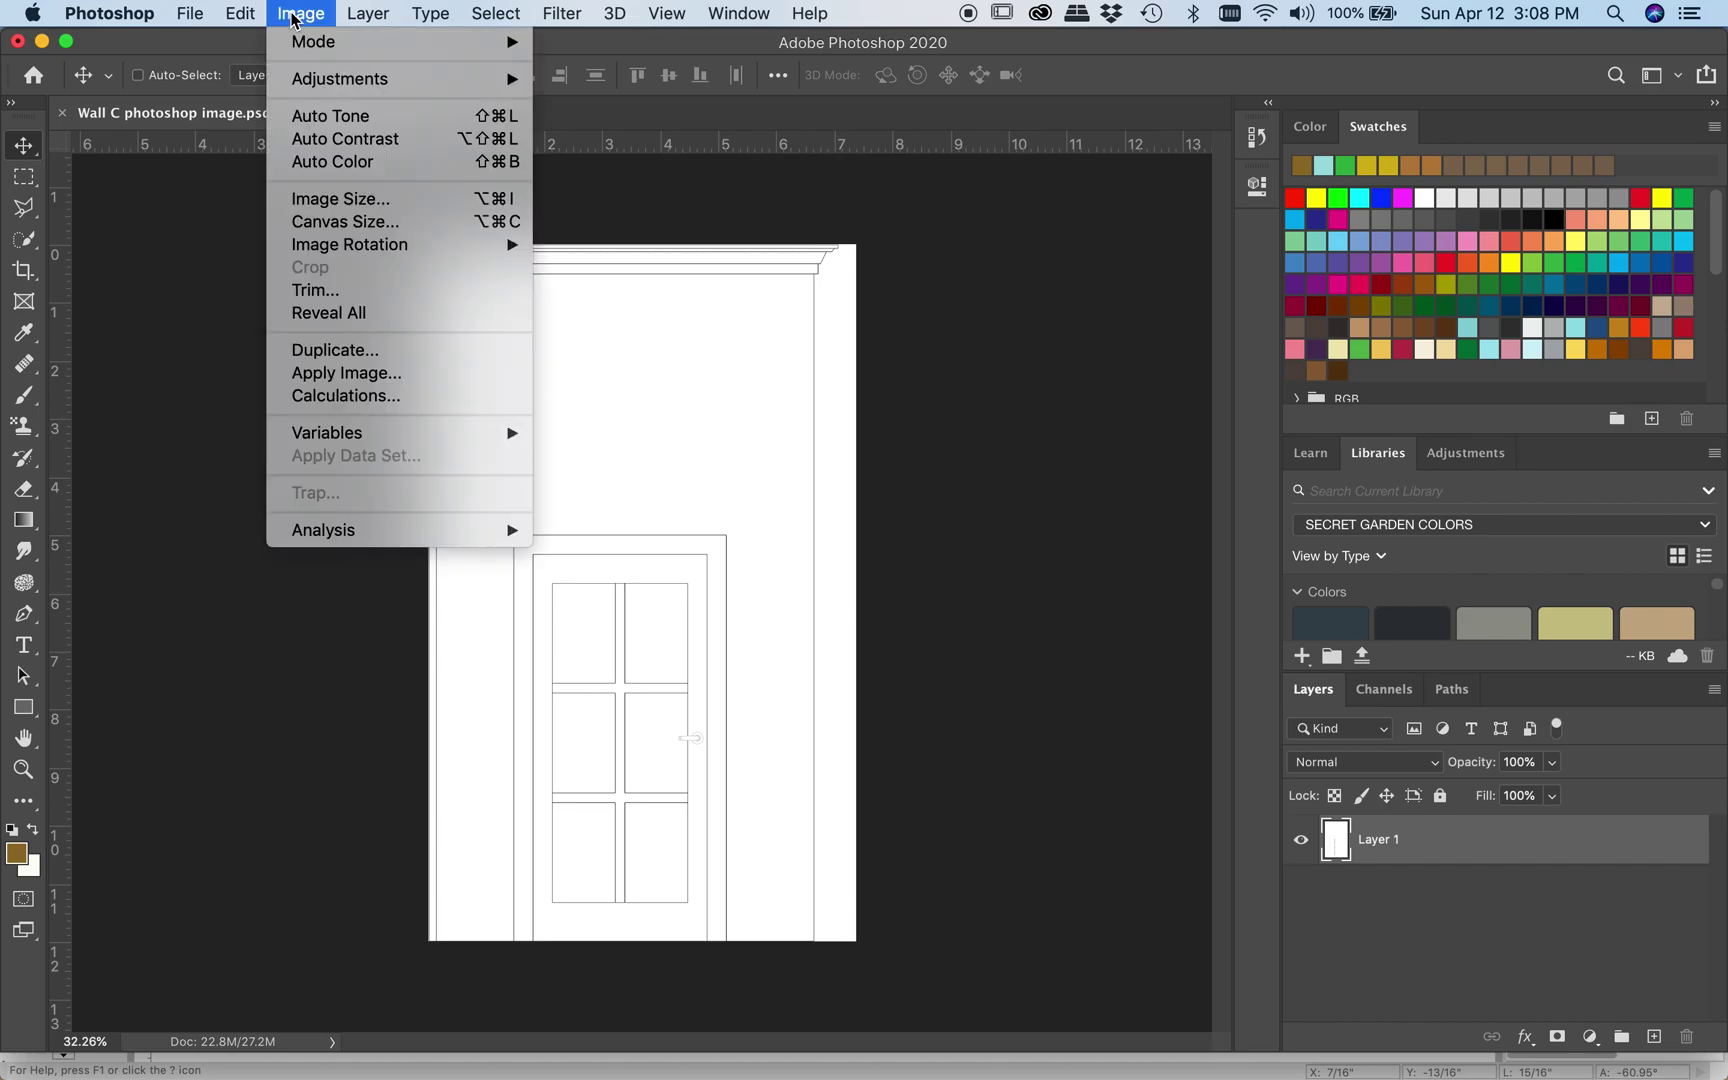
Step: Enlarge the canvas to 8 × 12.5 inches with Canvas Size
{"action": "left_click", "coordinate": [326, 222]}
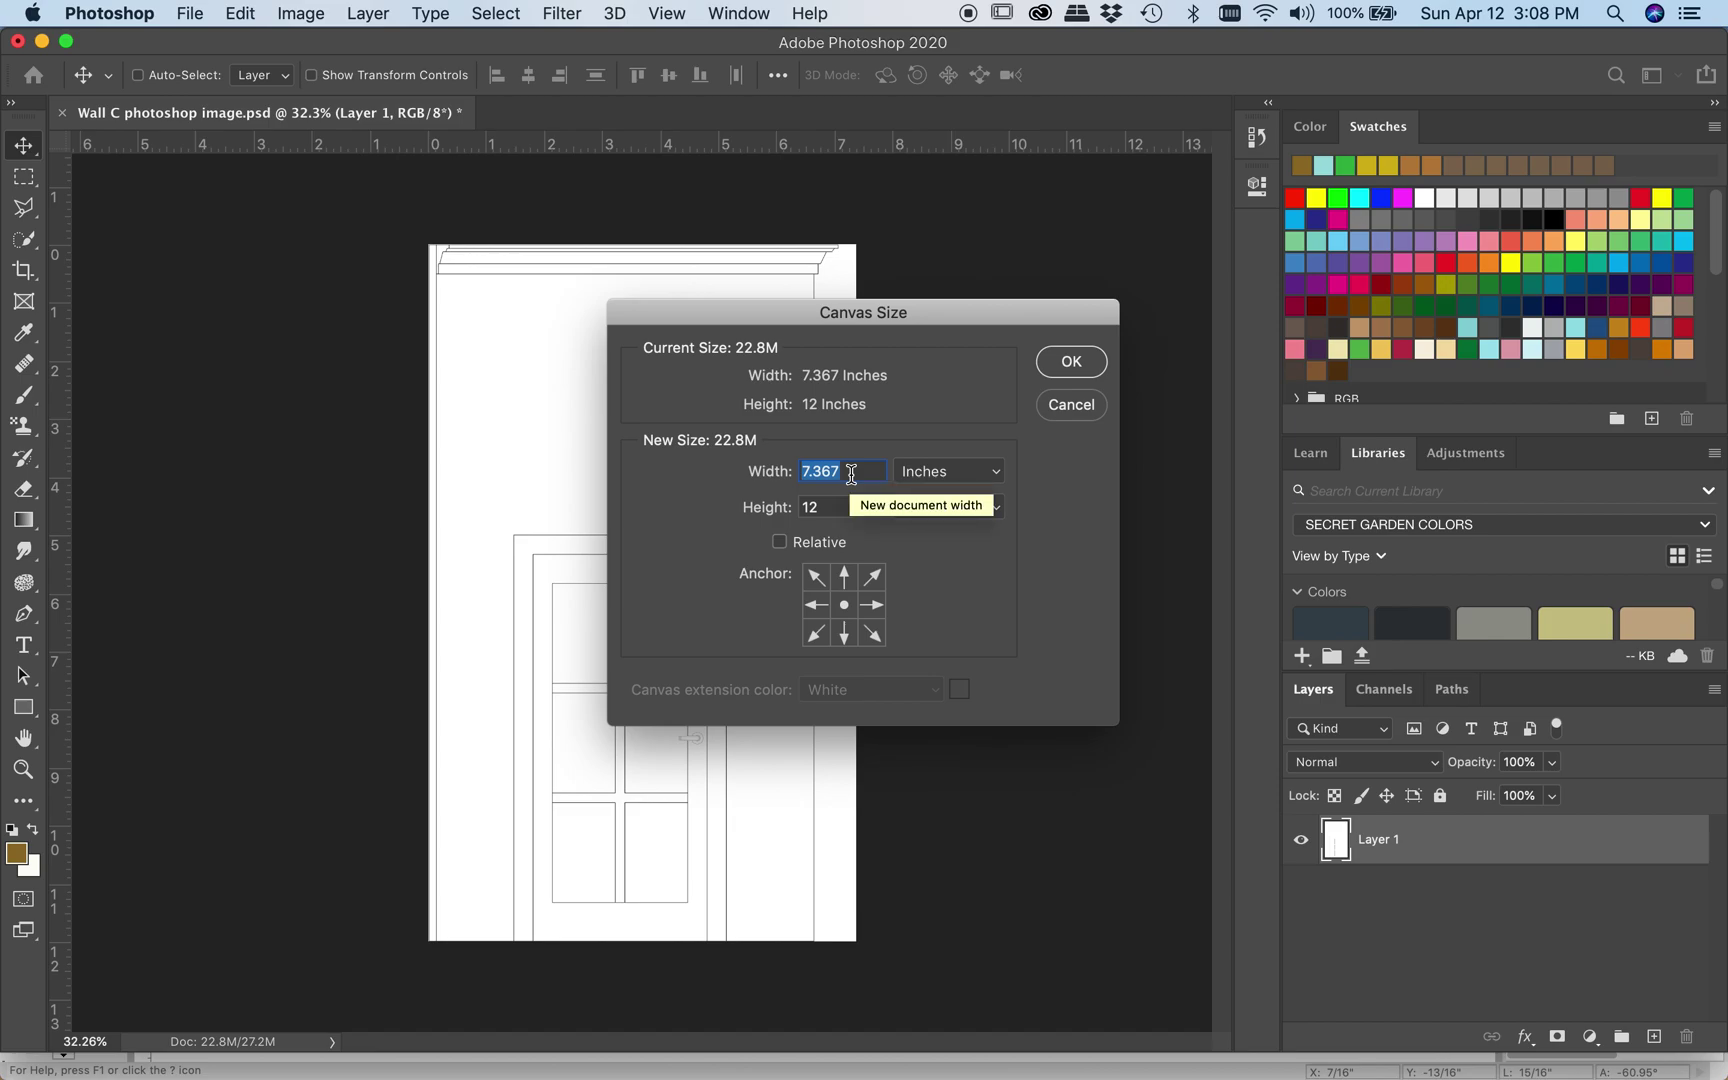
{"action": "type", "text": "8"}
{"action": "left_click", "coordinate": [830, 508]}
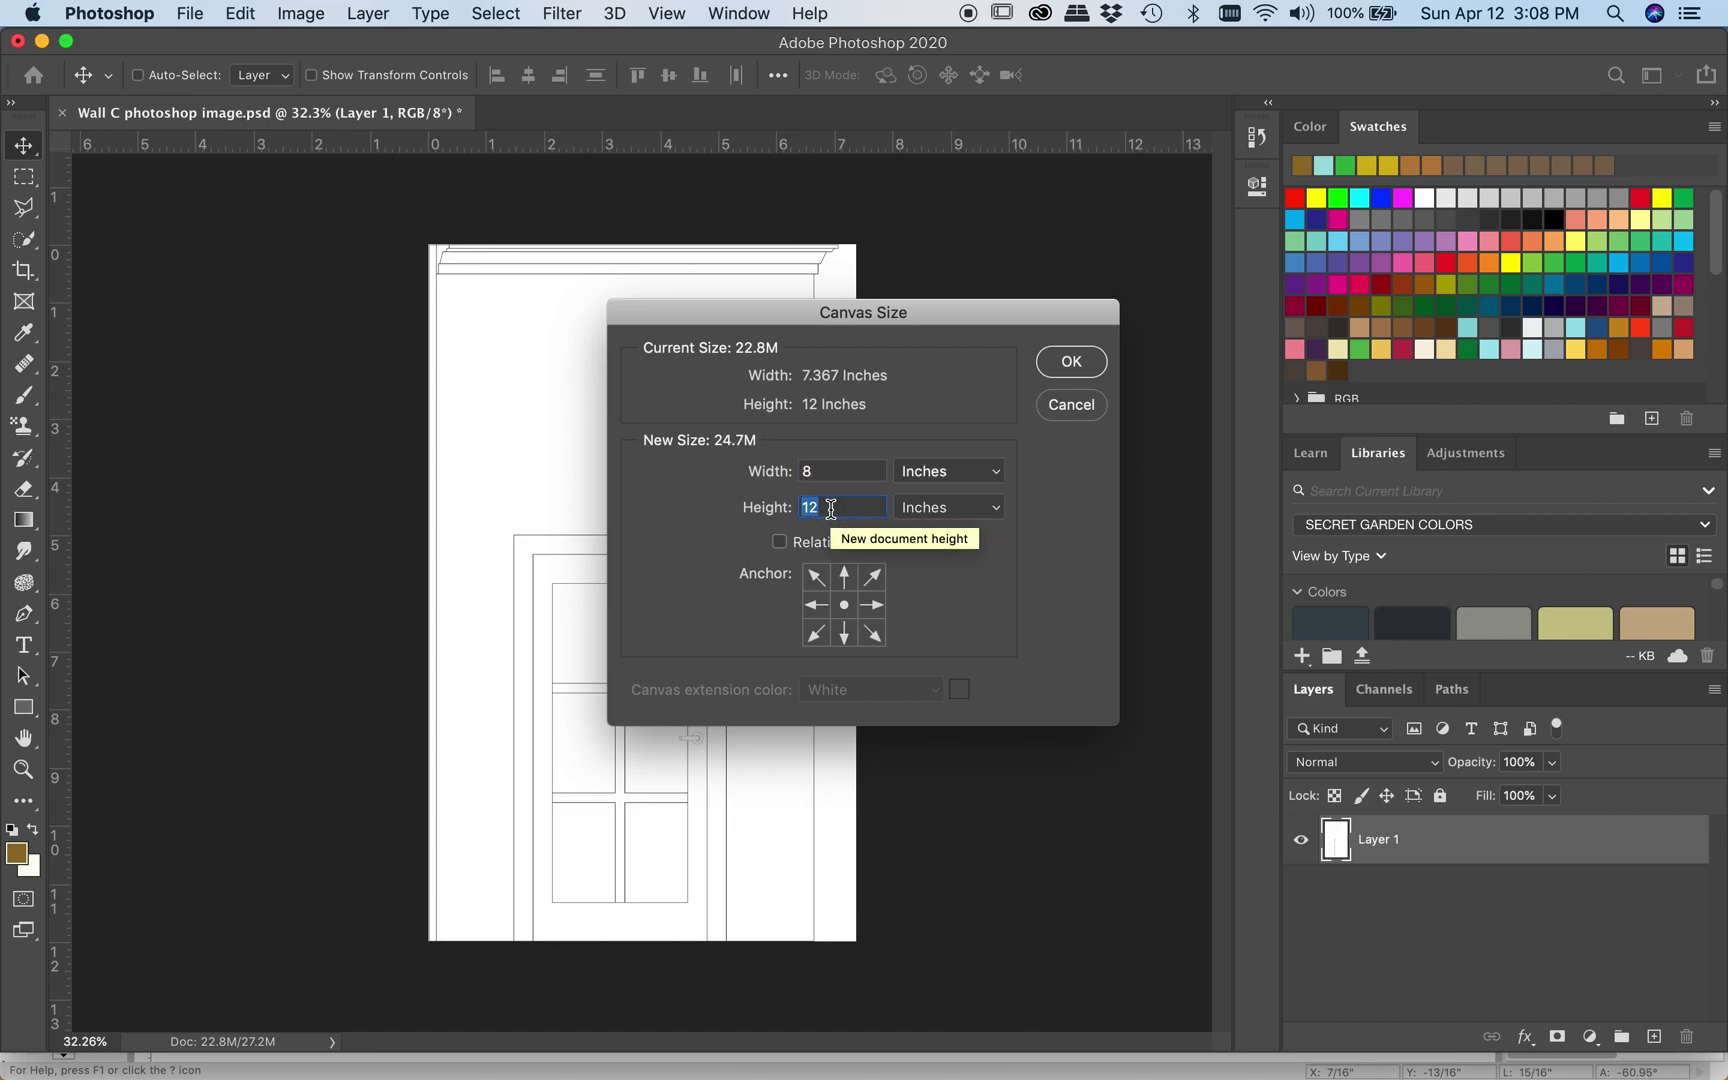
{"action": "left_click", "coordinate": [830, 508]}
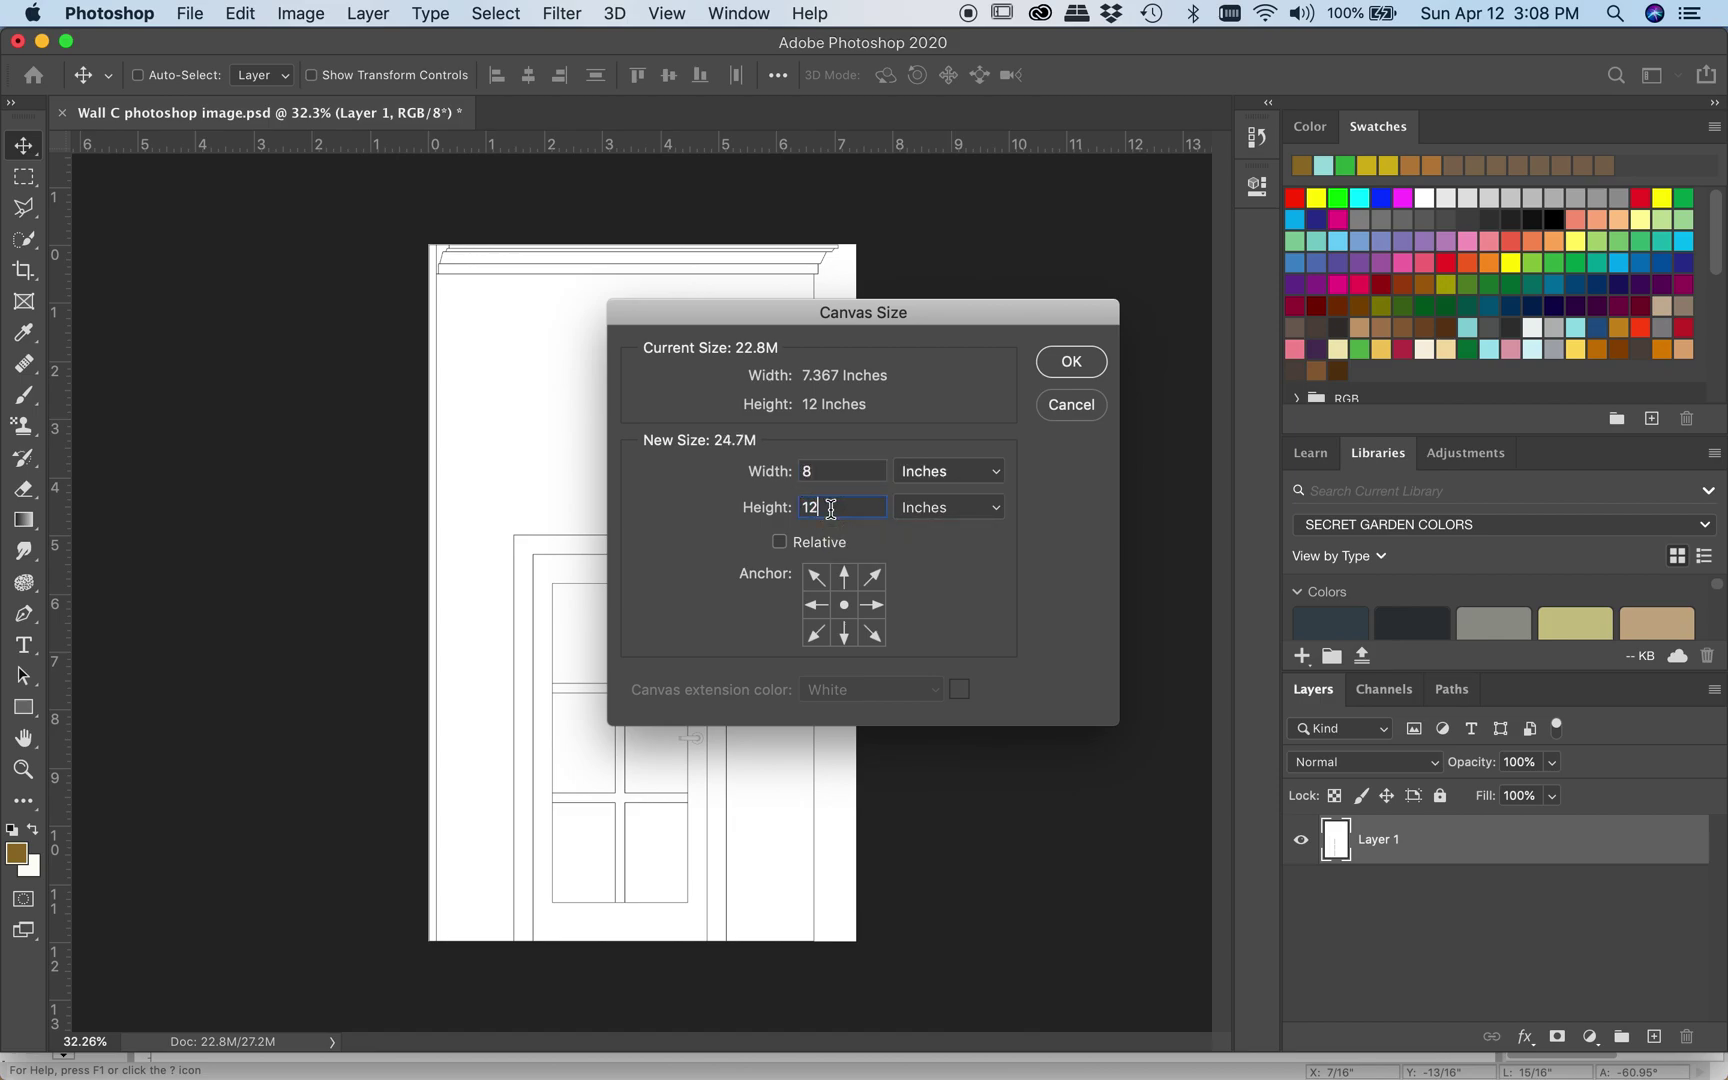
{"action": "type", "text": ".5"}
{"action": "left_click", "coordinate": [1069, 366]}
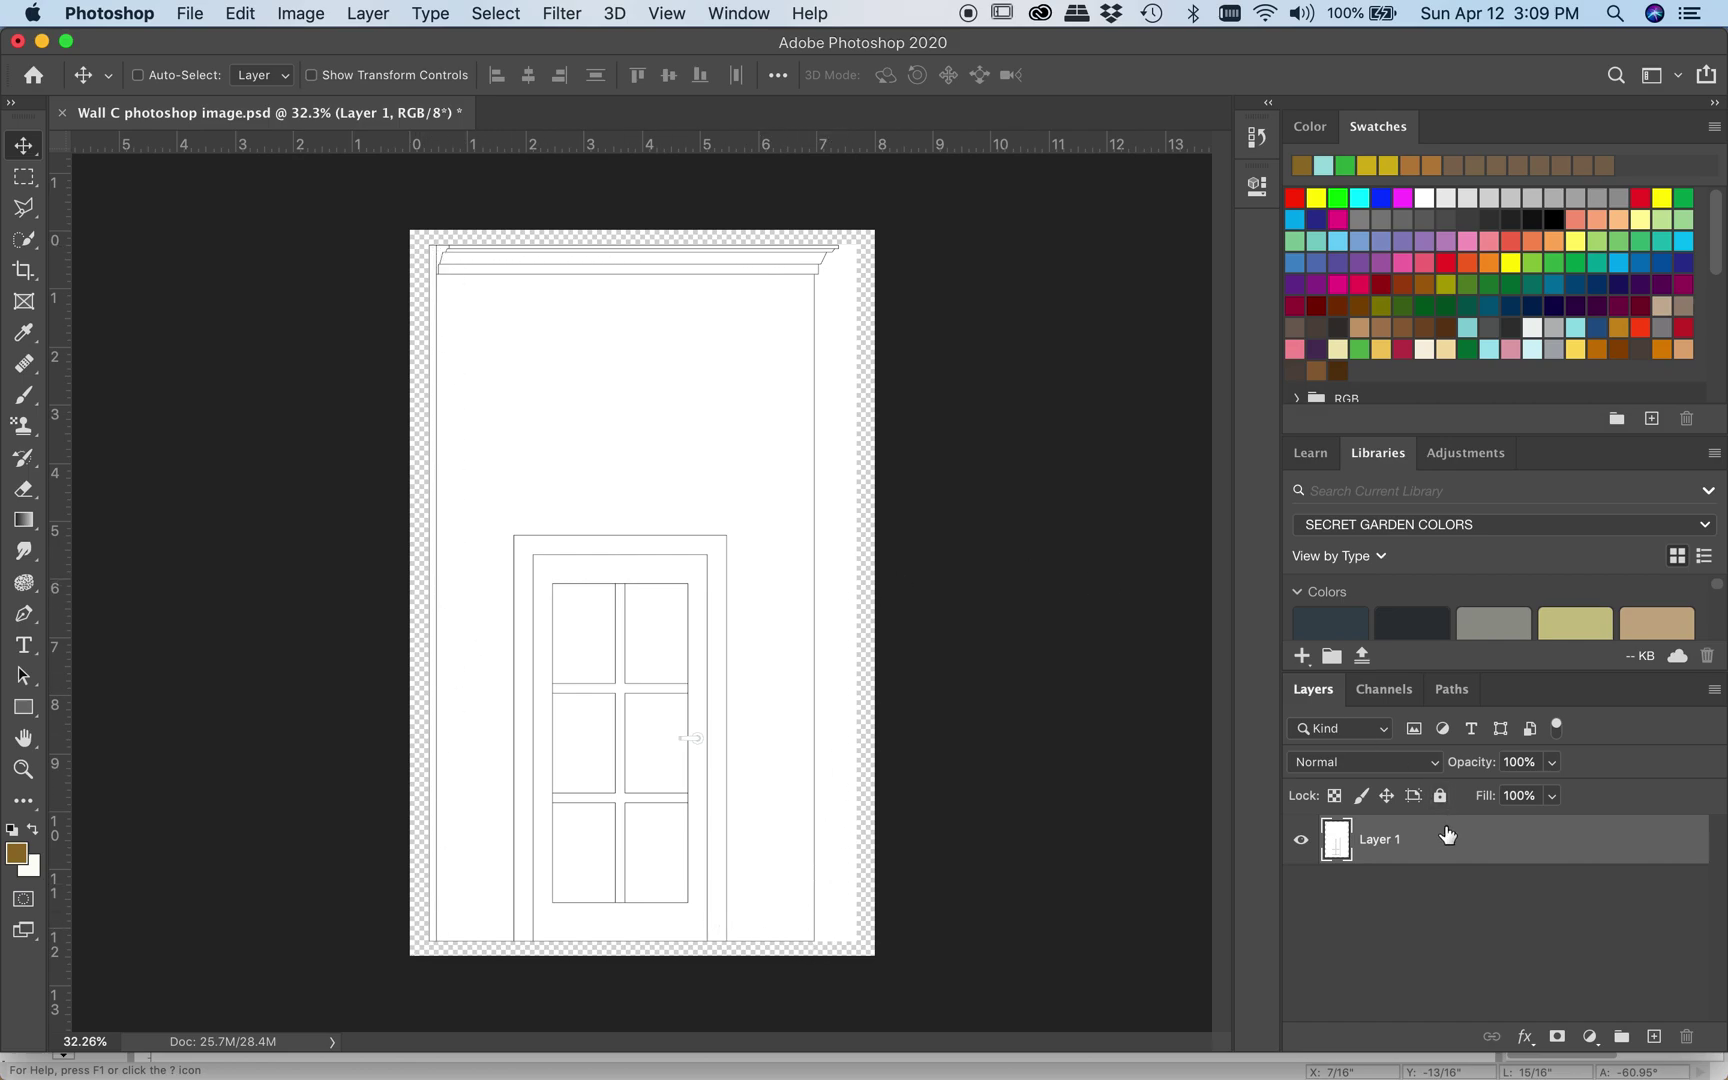
Step: Set the foreground colour to white in the Color Picker
{"action": "left_click", "coordinate": [24, 858]}
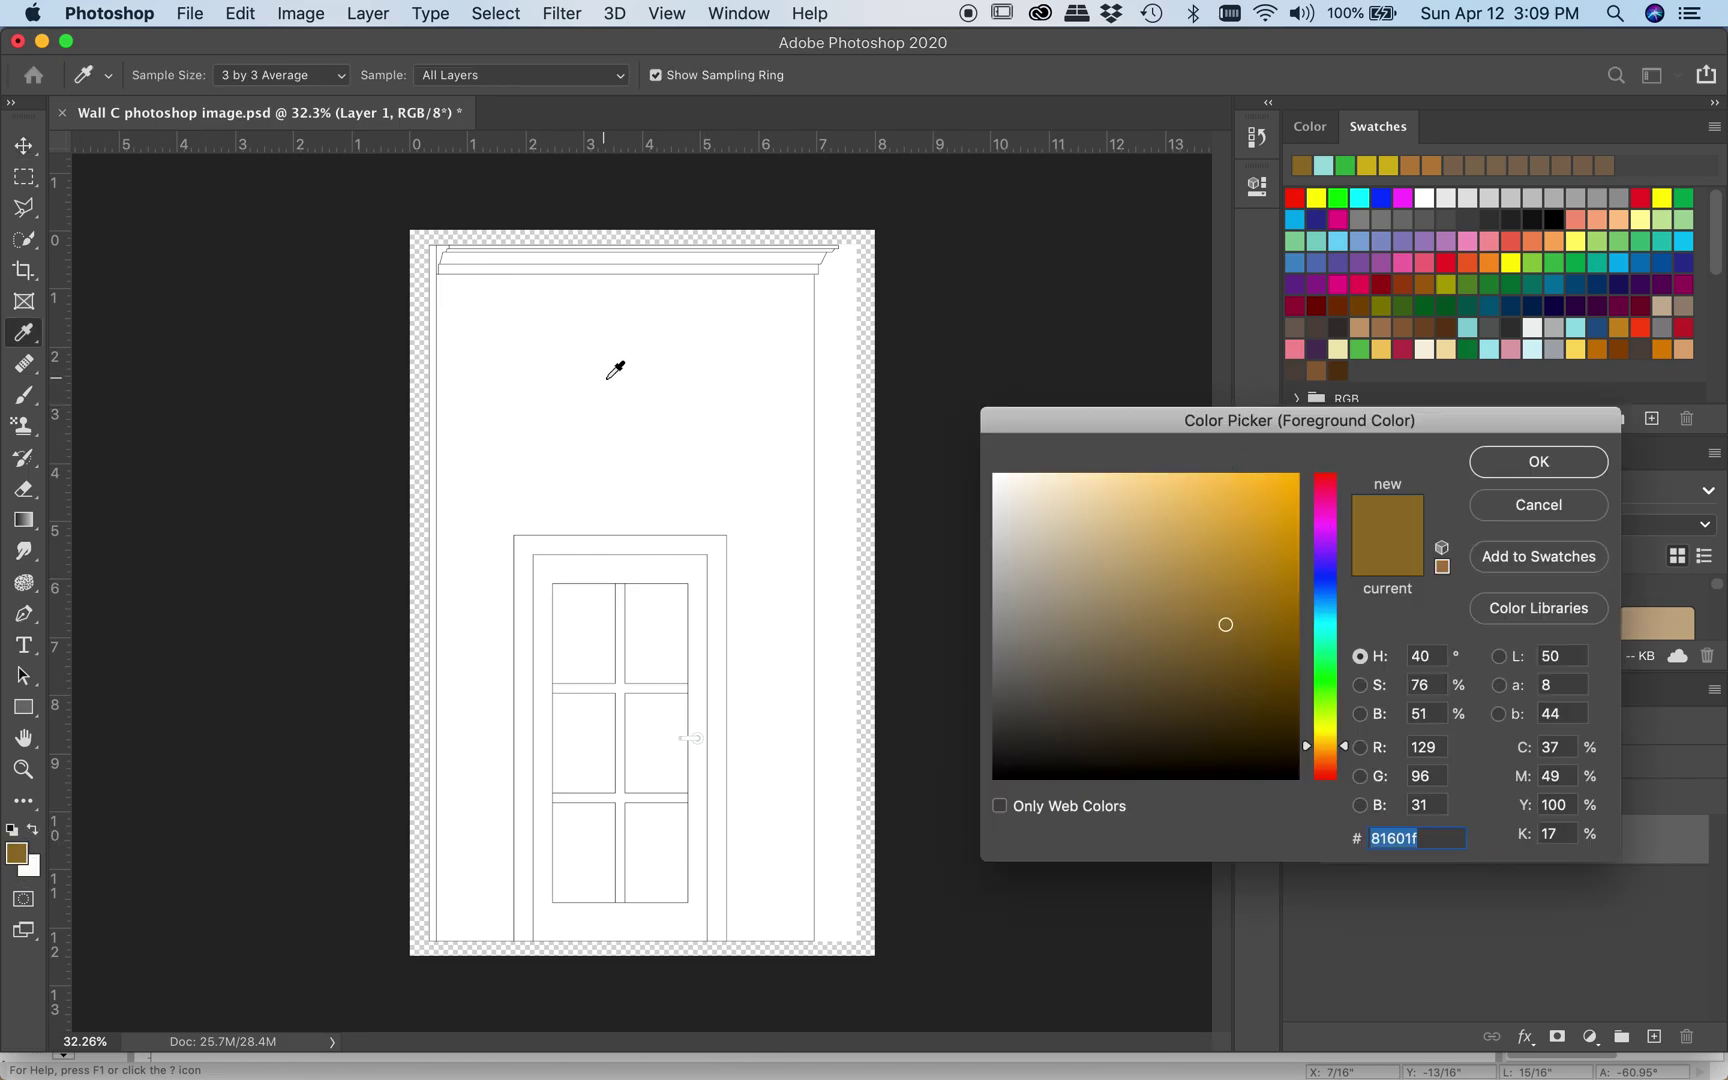
{"action": "left_click", "coordinate": [600, 377]}
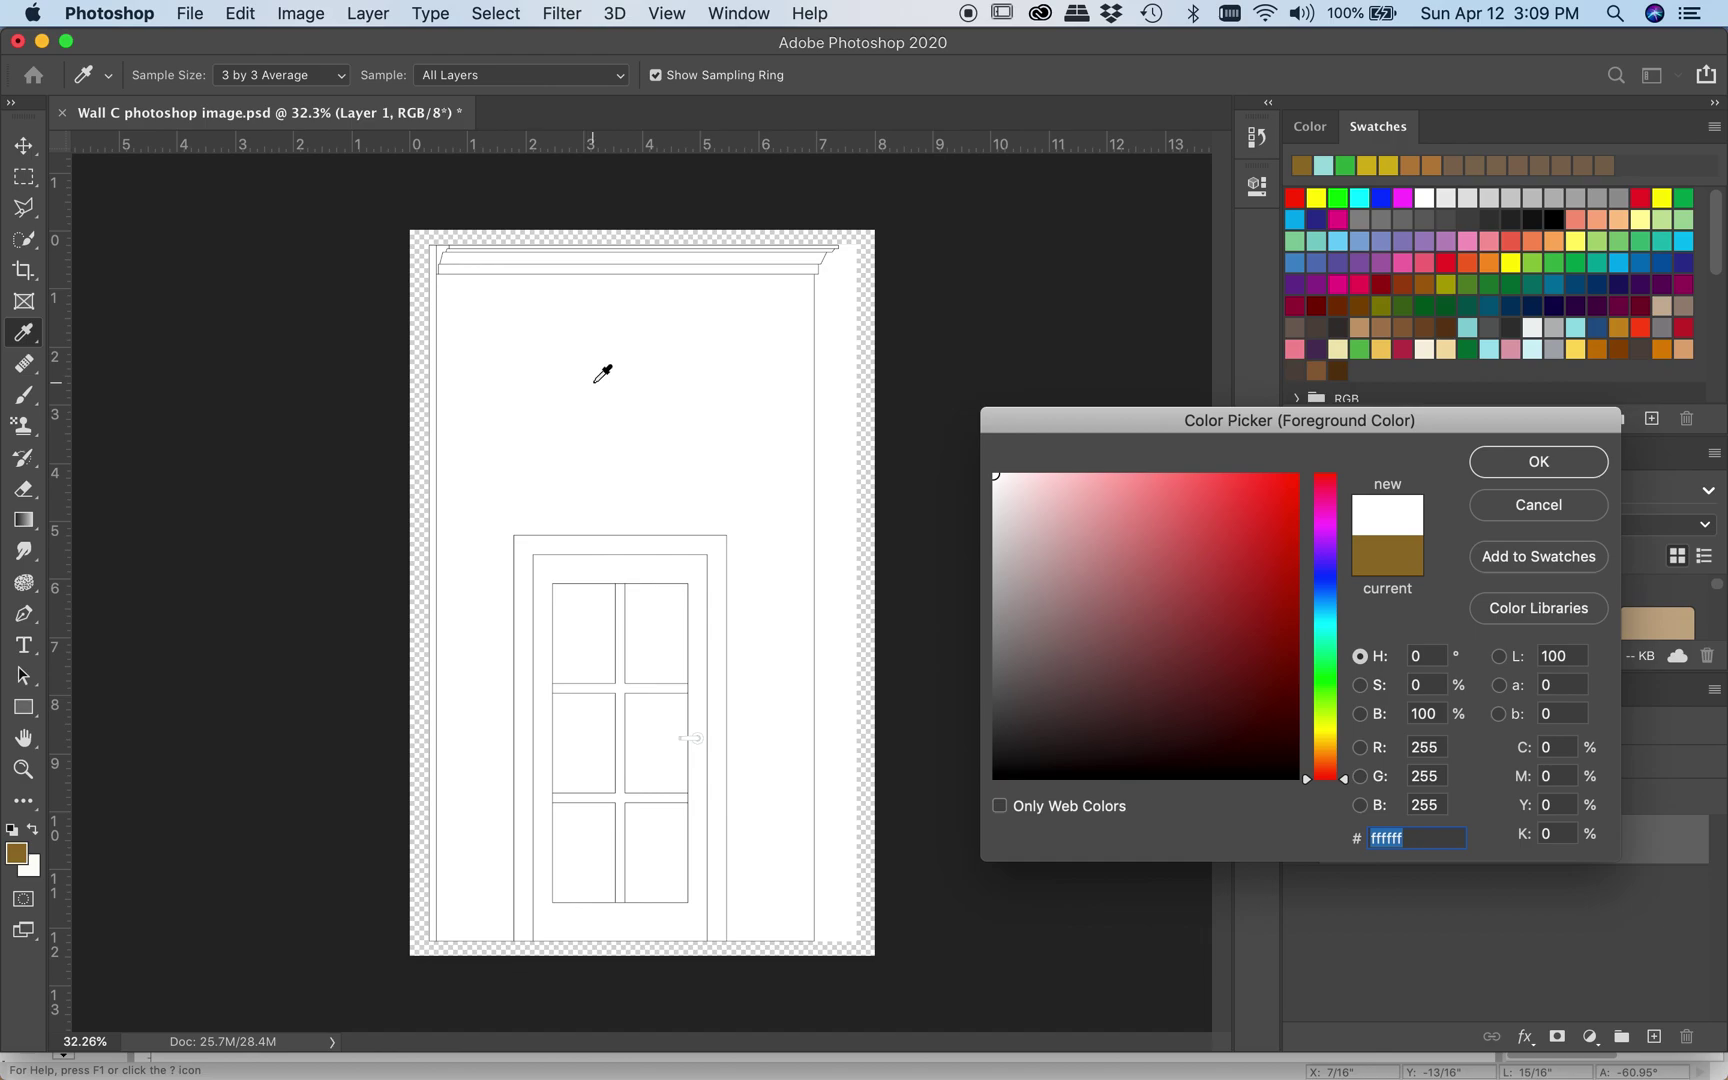
{"action": "left_click", "coordinate": [1537, 462]}
{"action": "key", "text": "v"}
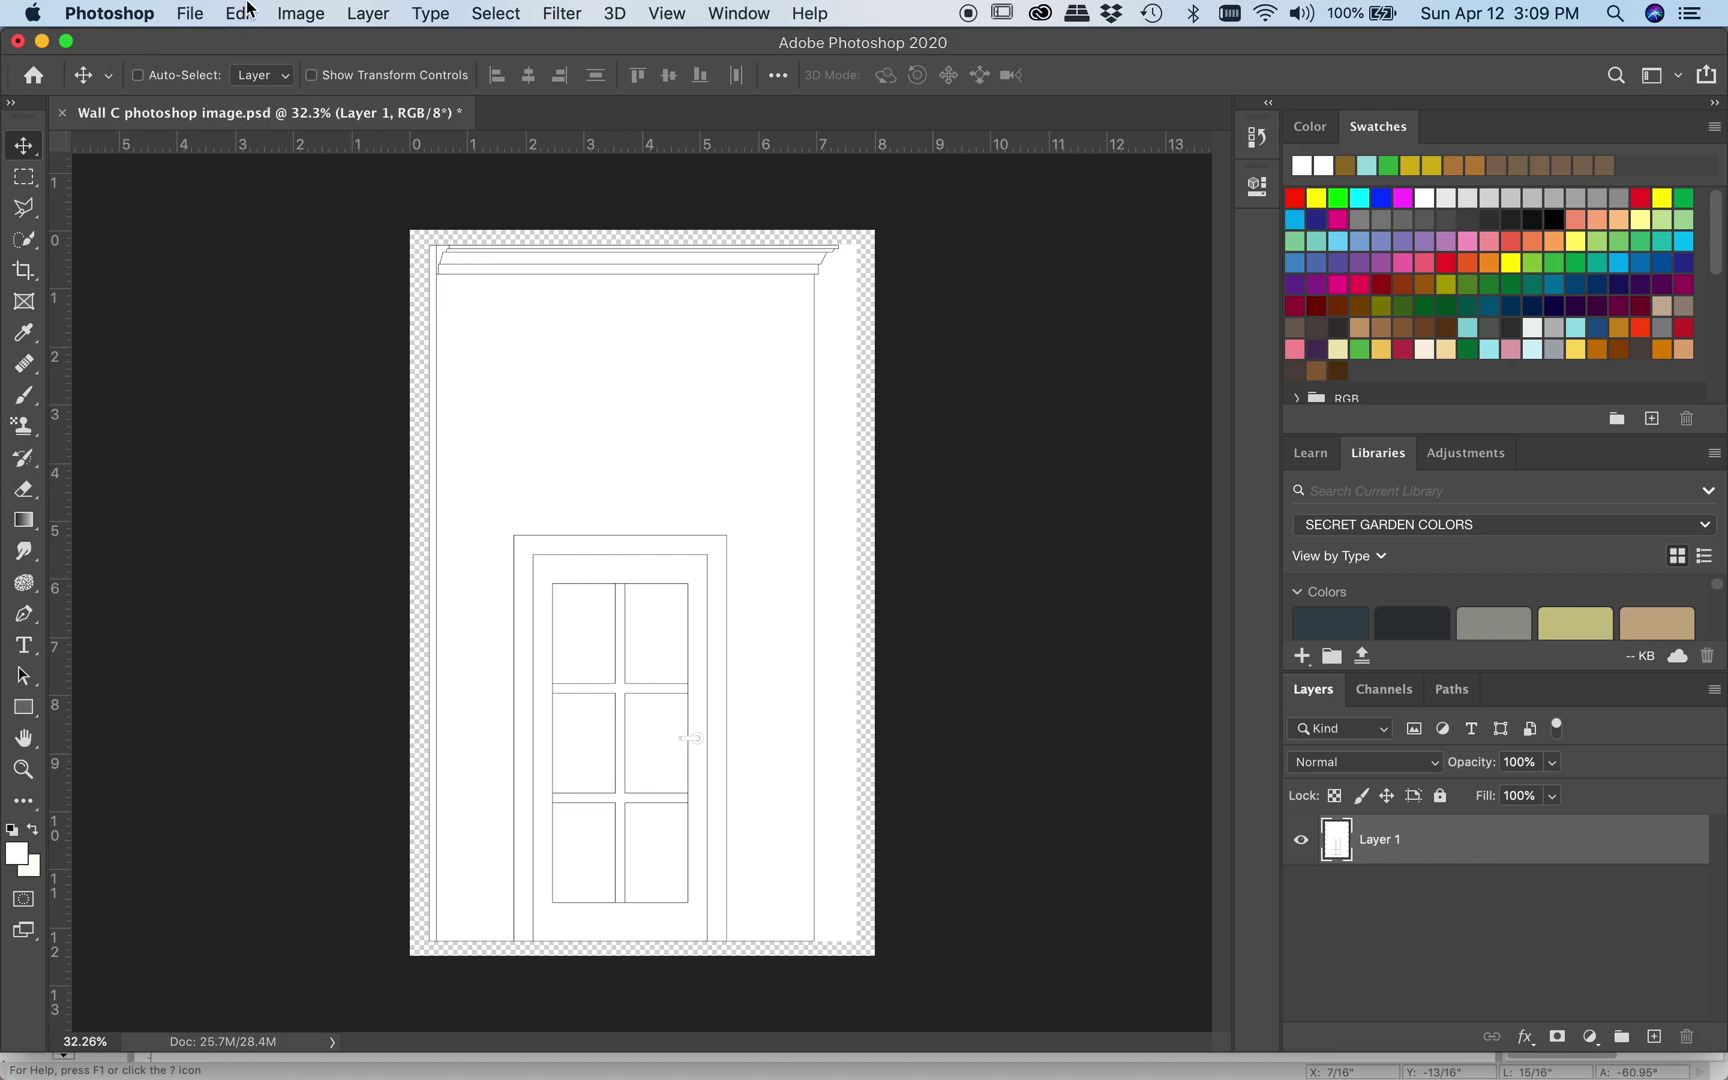
Step: Fill the transparent border with white using the Paint Bucket tool
{"action": "left_click", "coordinate": [27, 518]}
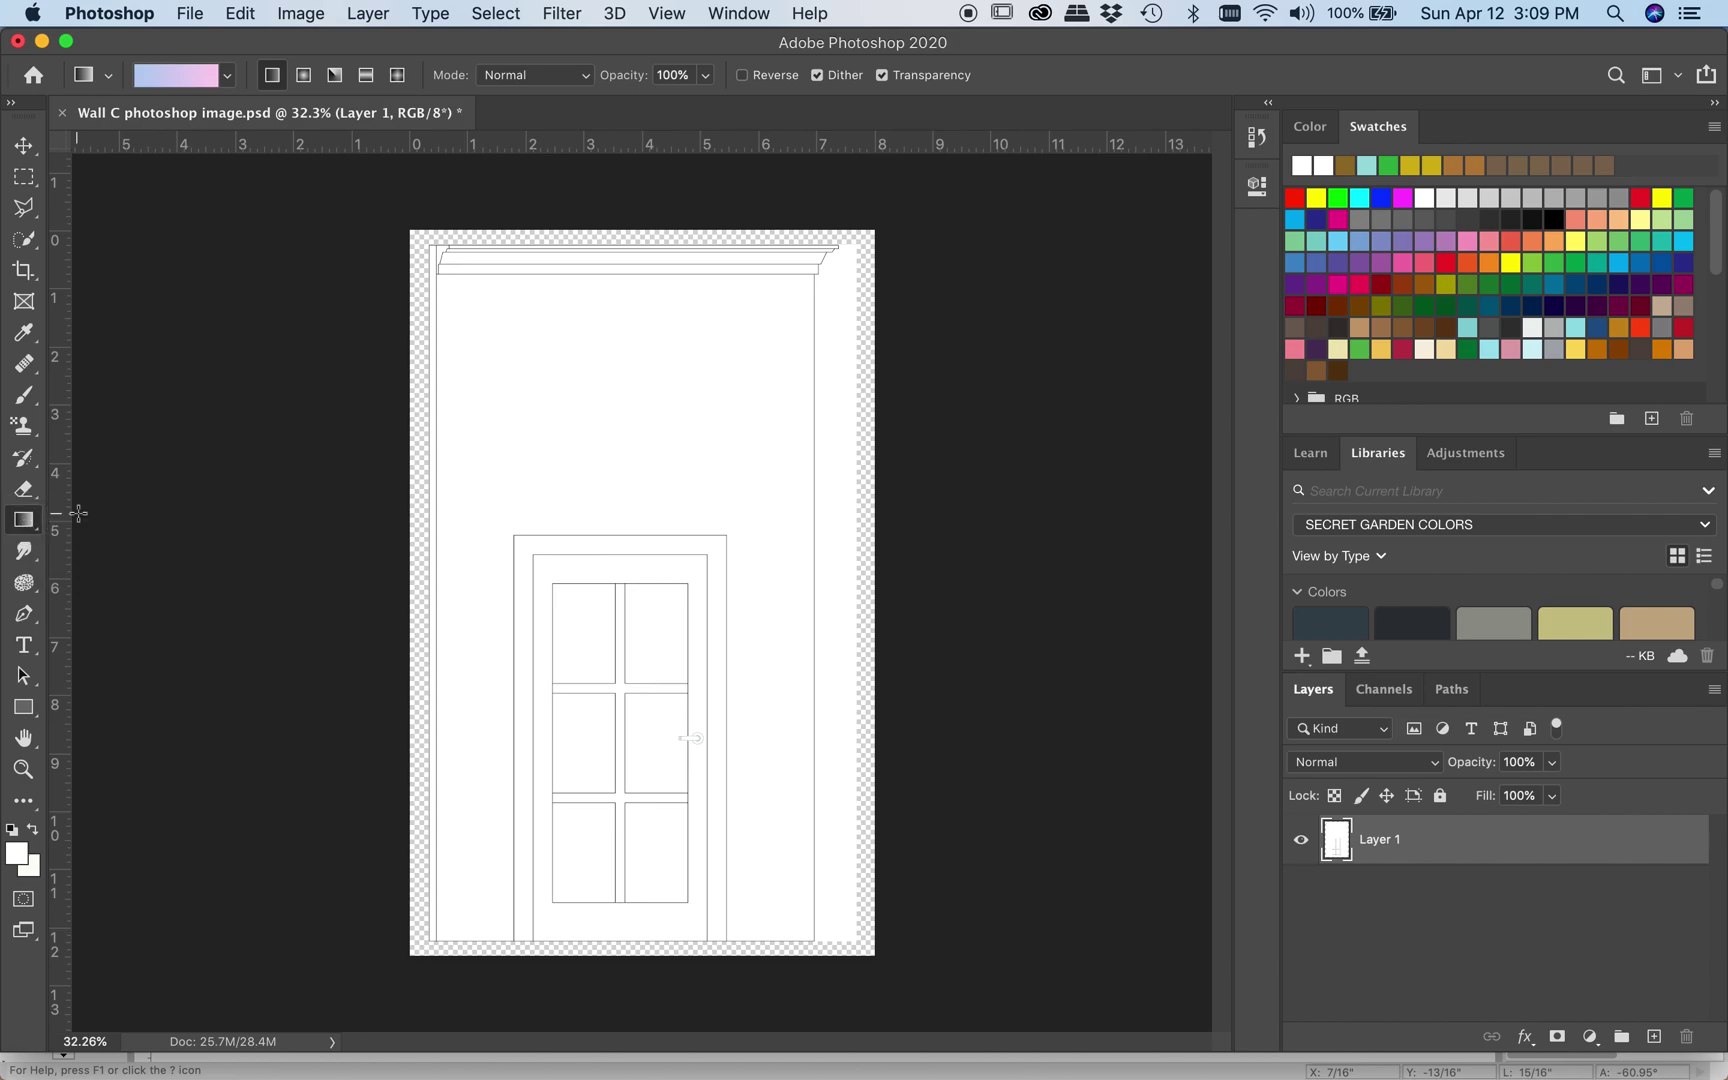
{"action": "left_click_drag", "start_coordinate": [27, 522], "coordinate": [85, 537]}
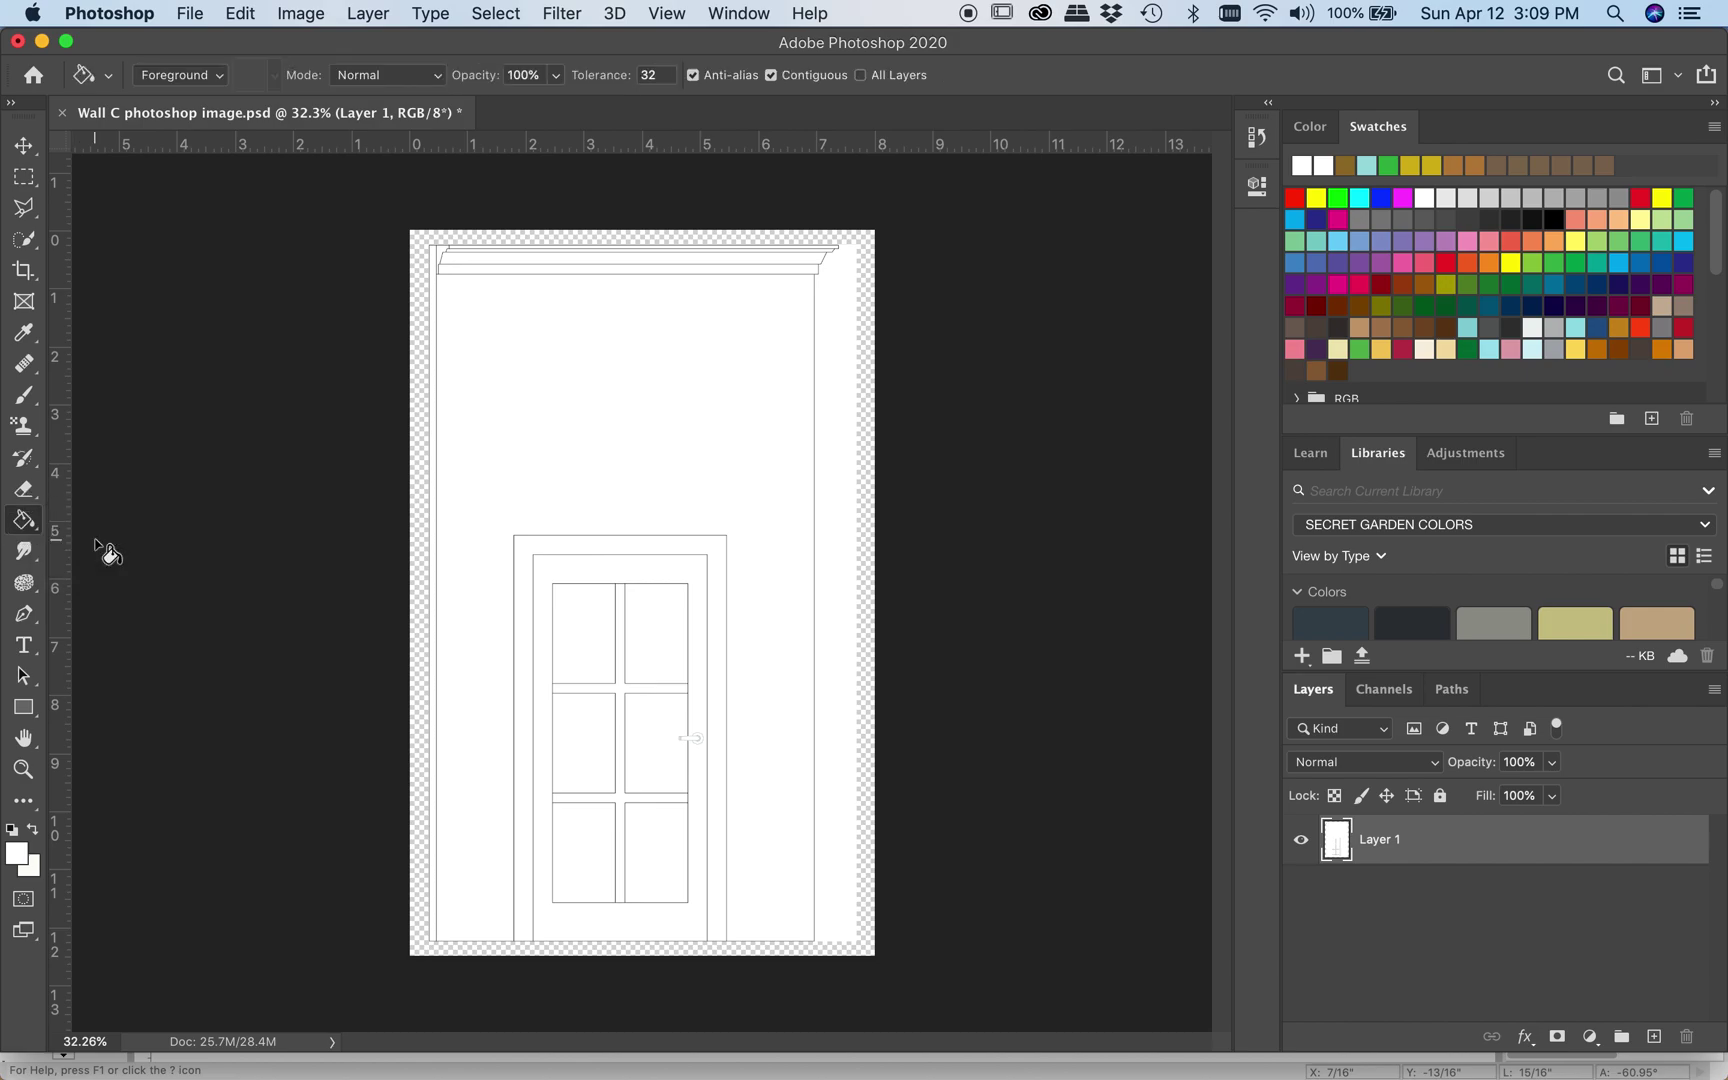
{"action": "left_click", "coordinate": [418, 366]}
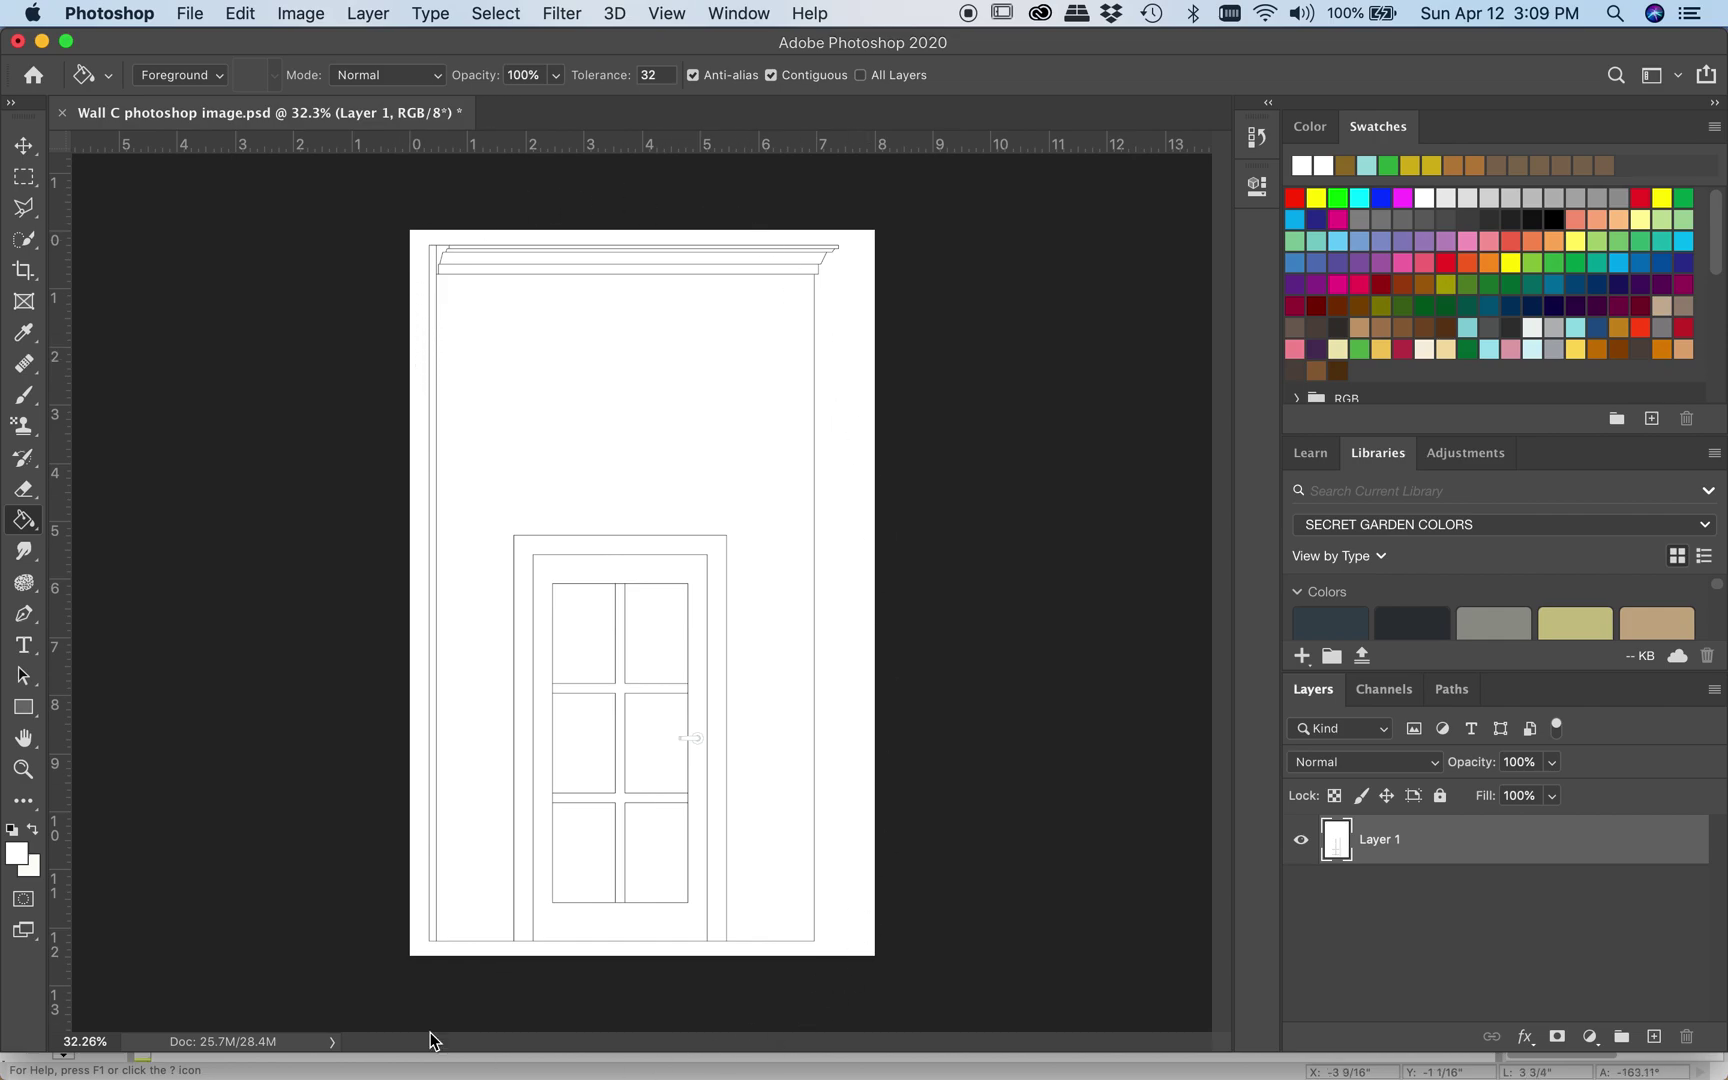